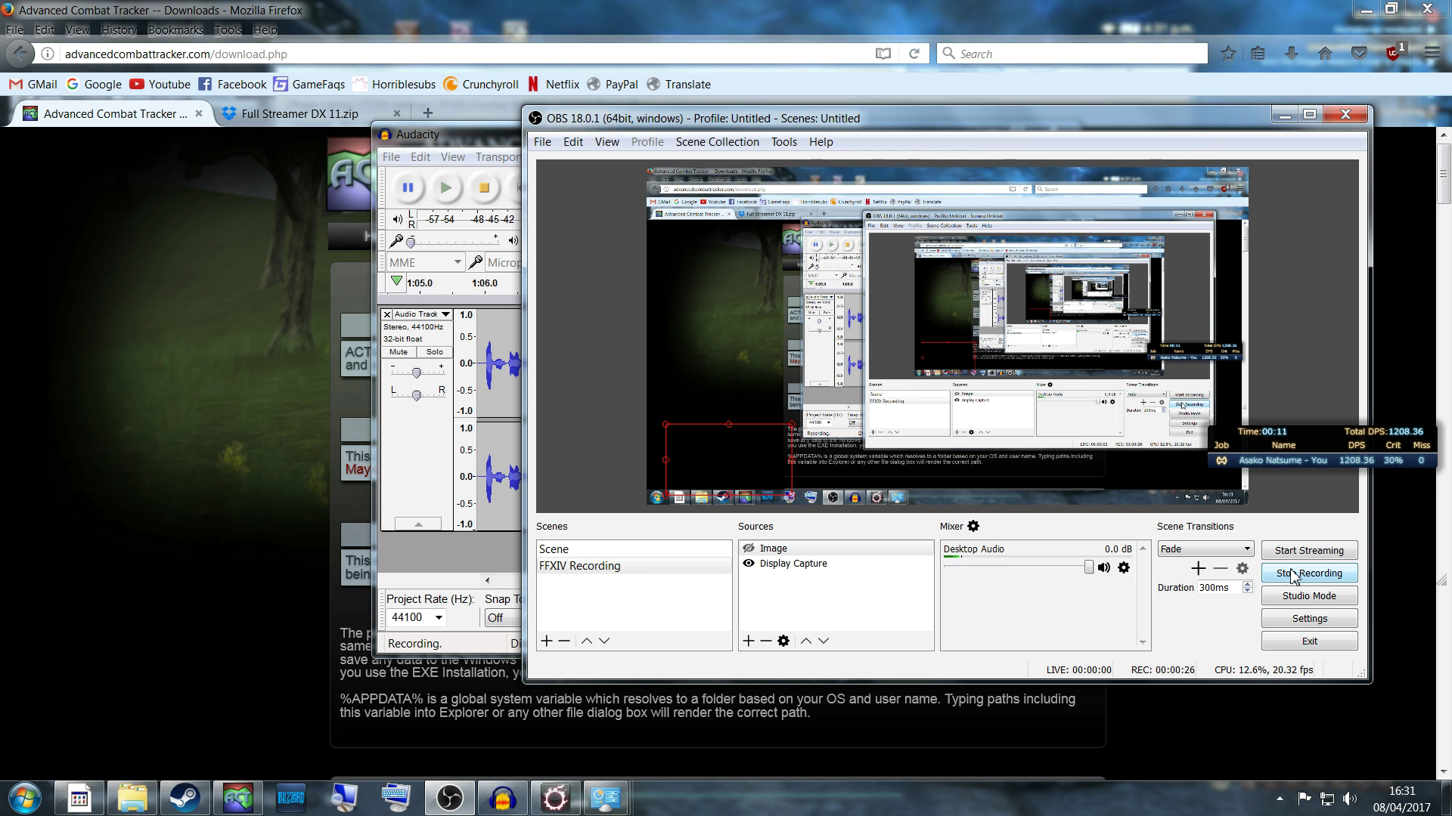
Bring the Advanced Combat Tracker download page in Firefox to the front
left_click(156, 175)
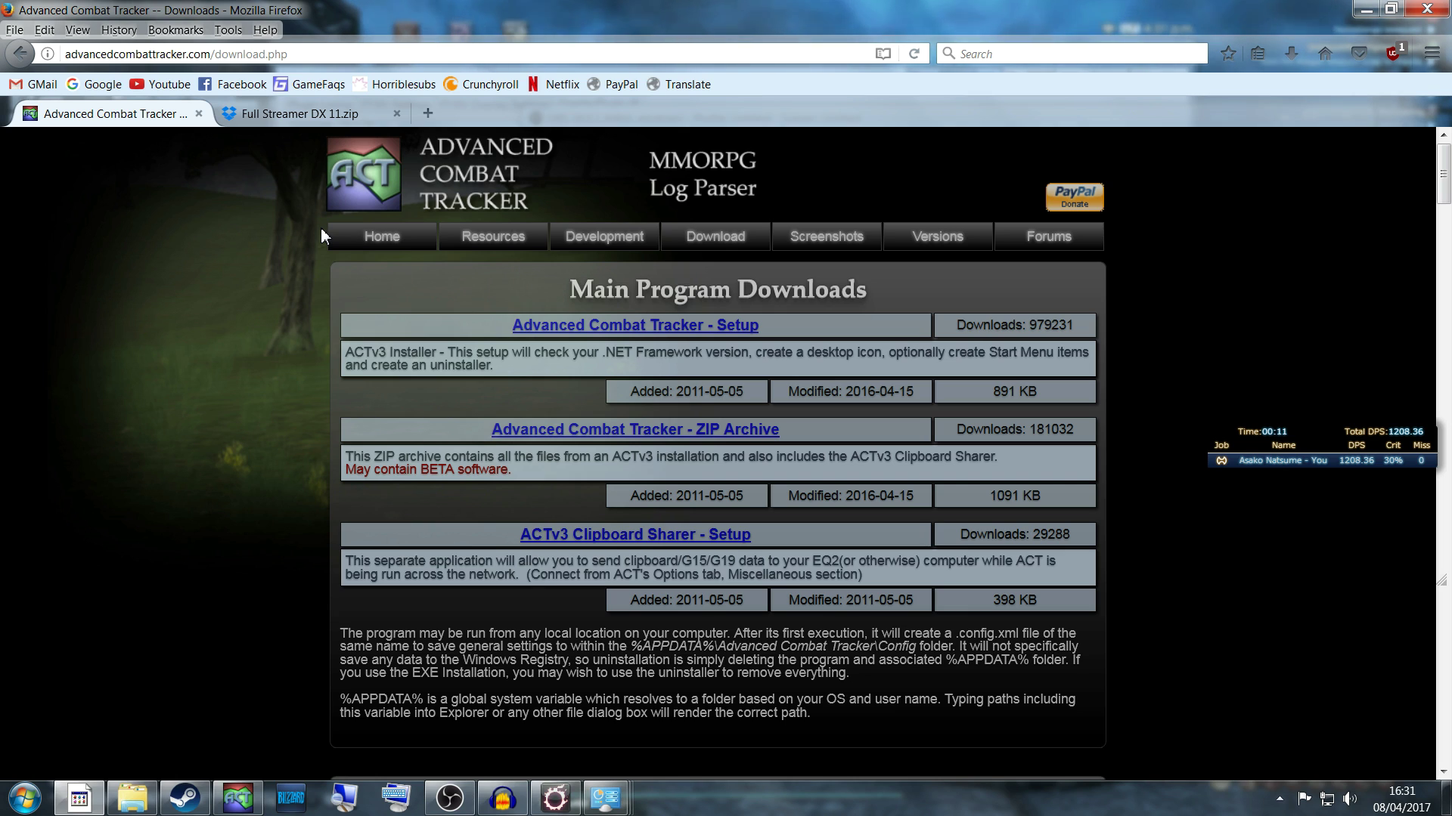
Skip the Dropbox sign-up on the Full Streamer DX 11.zip page and show the Downloads folder
left_click(281, 115)
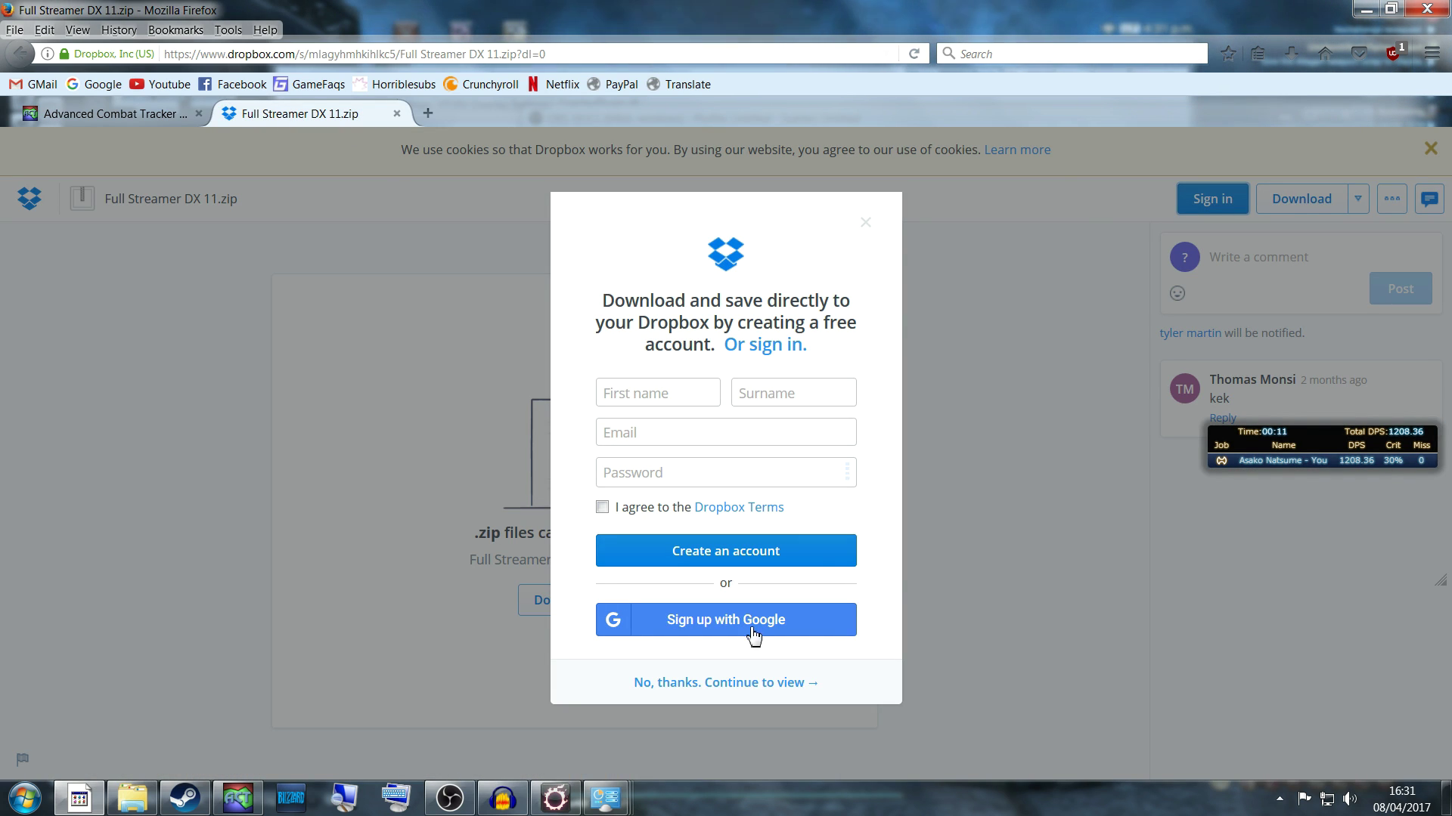
left_click(864, 222)
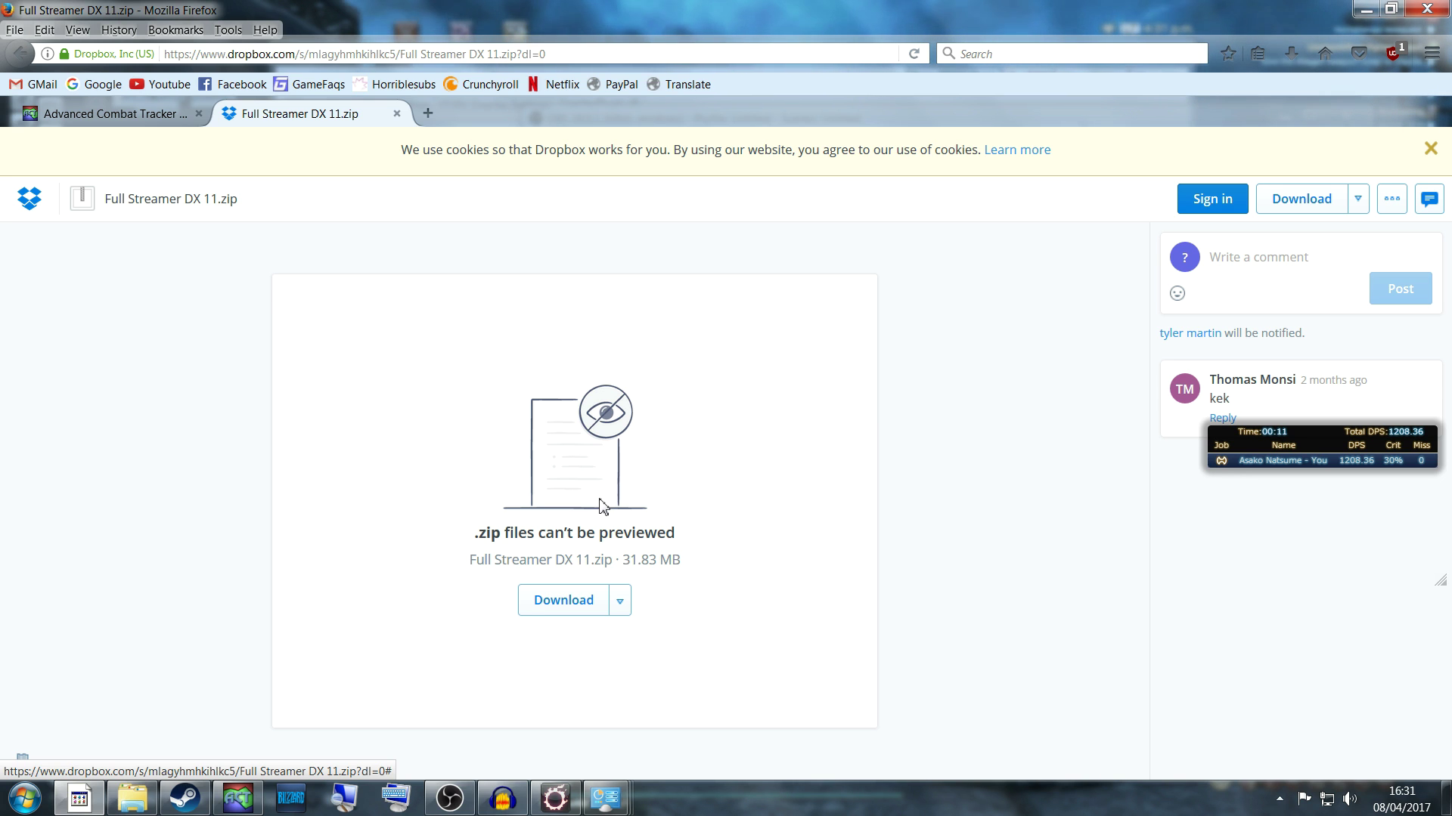
left_click(133, 798)
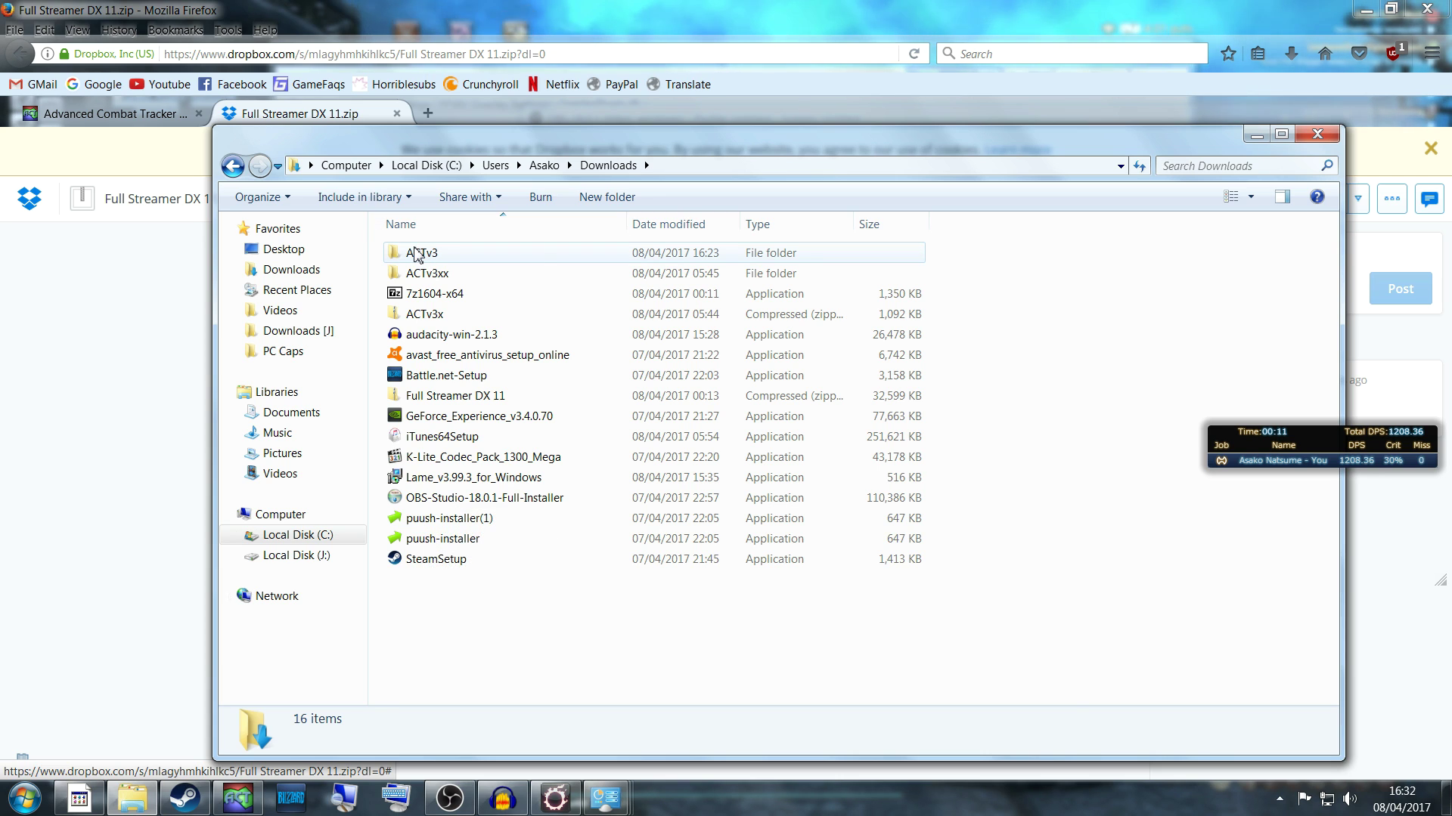
Open the ACTv3 folder in Downloads, with its Full Streamer DX 11 folder and ACT files
mouse_move(415, 255)
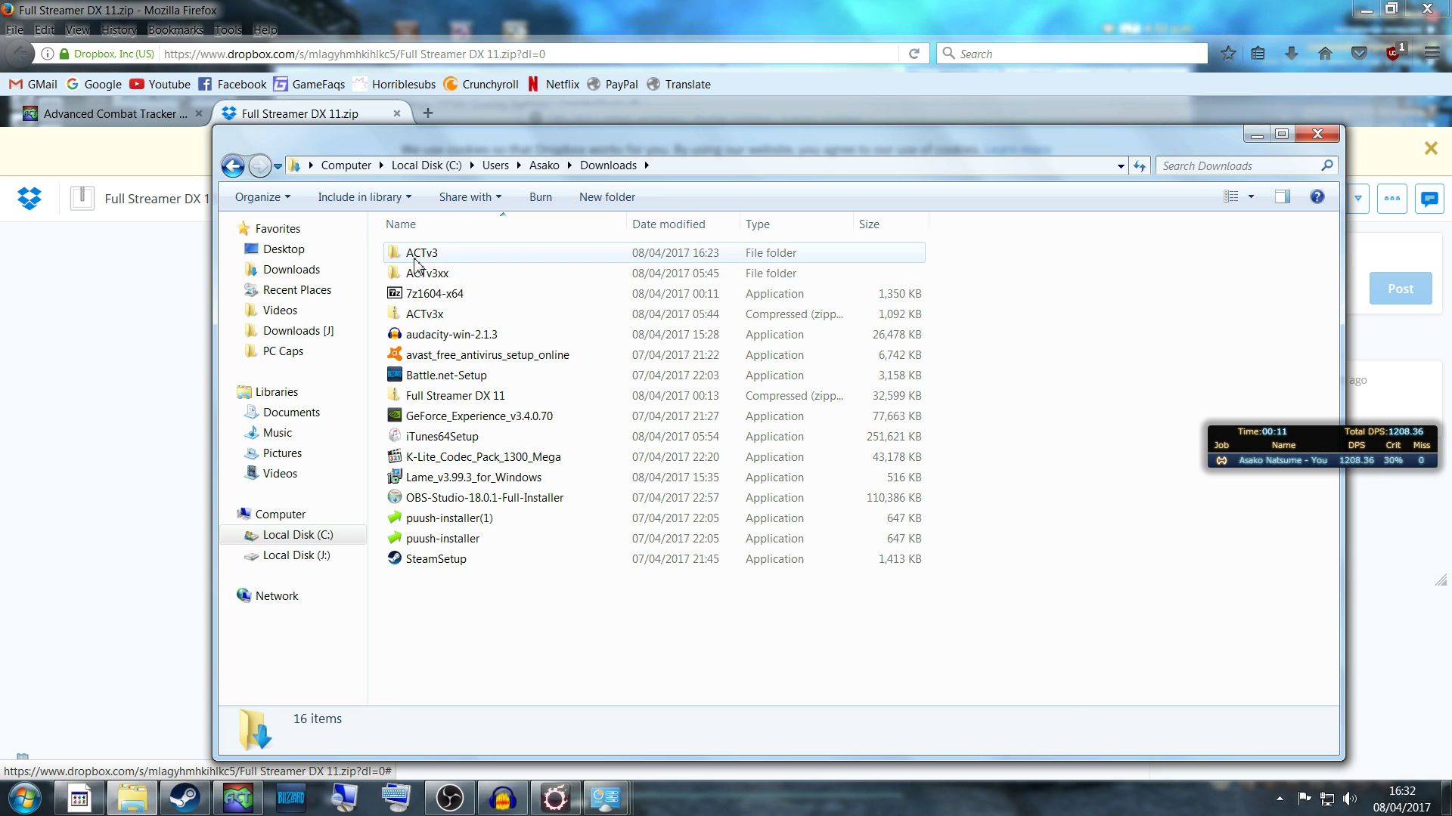
double_click(415, 261)
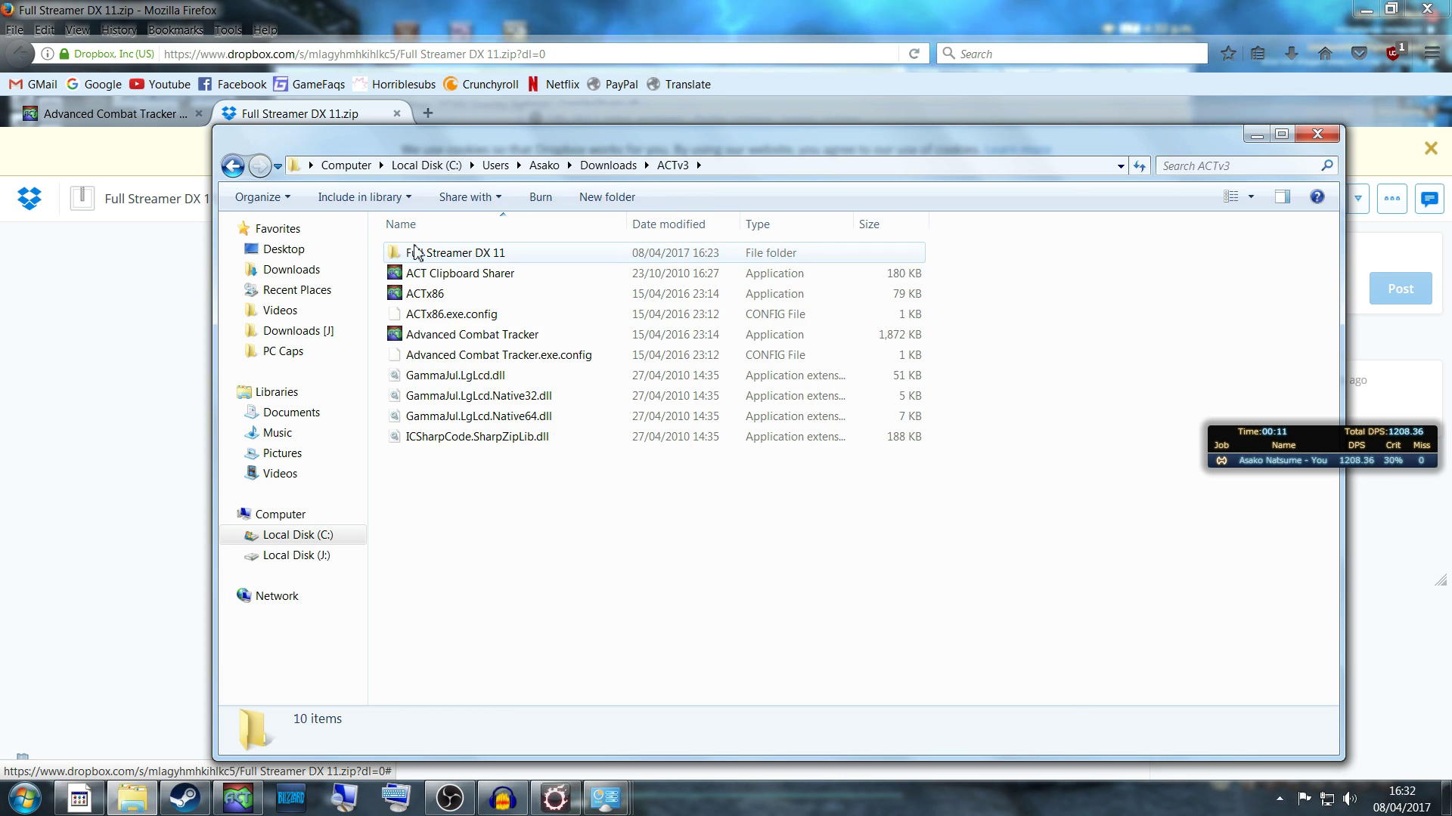
left_click(233, 166)
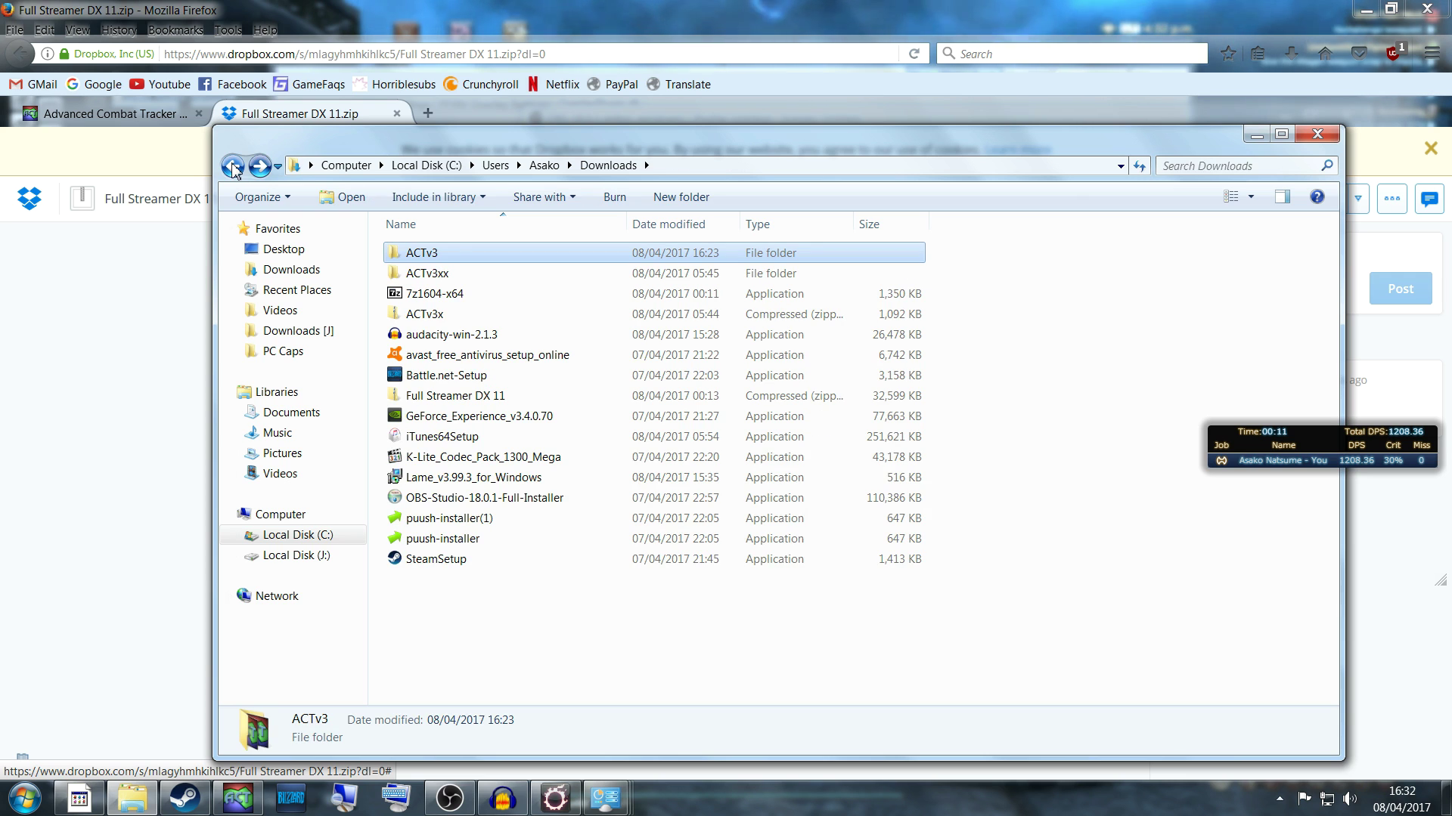
left_click(151, 304)
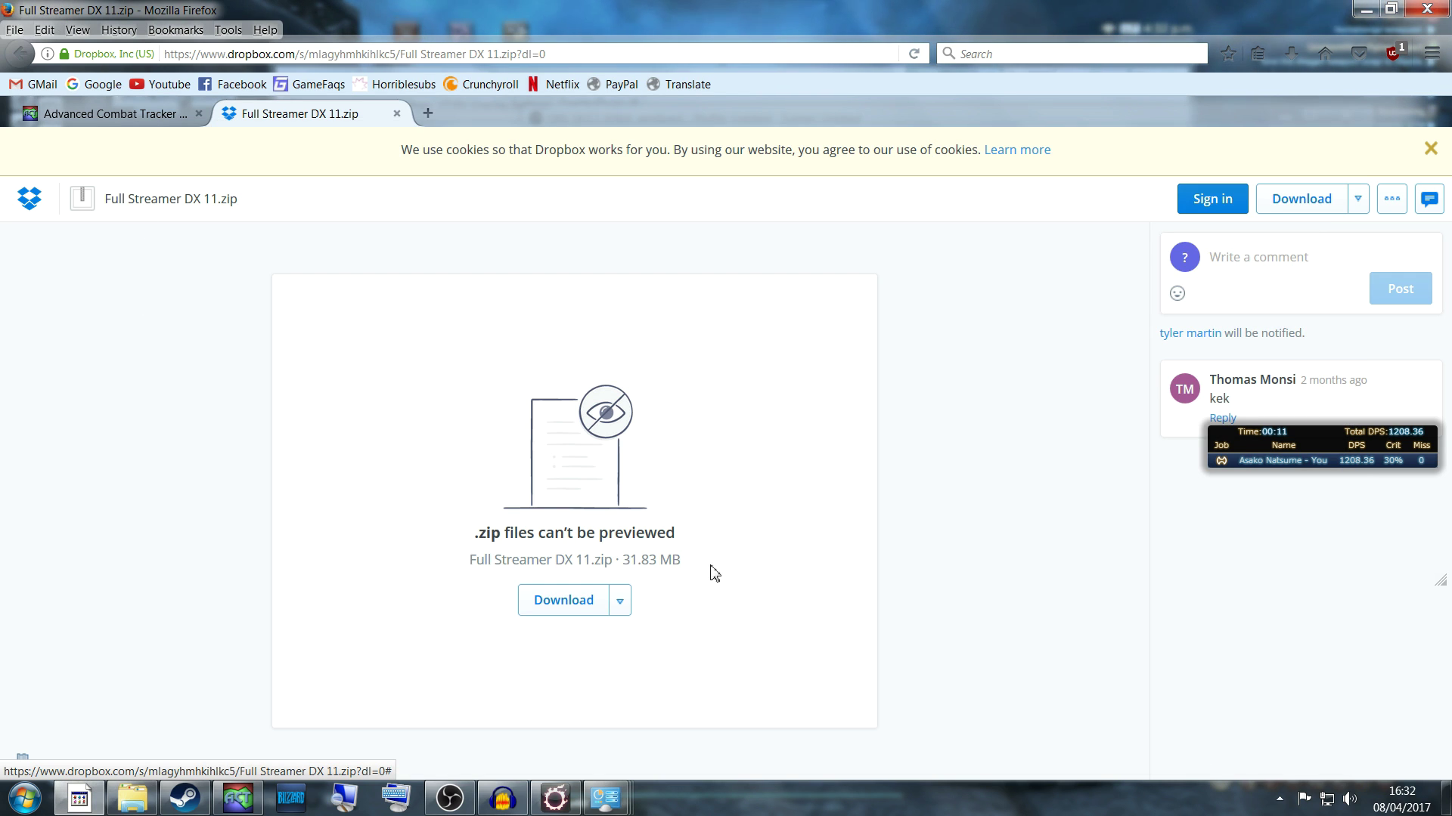
left_click(132, 798)
double_click(430, 256)
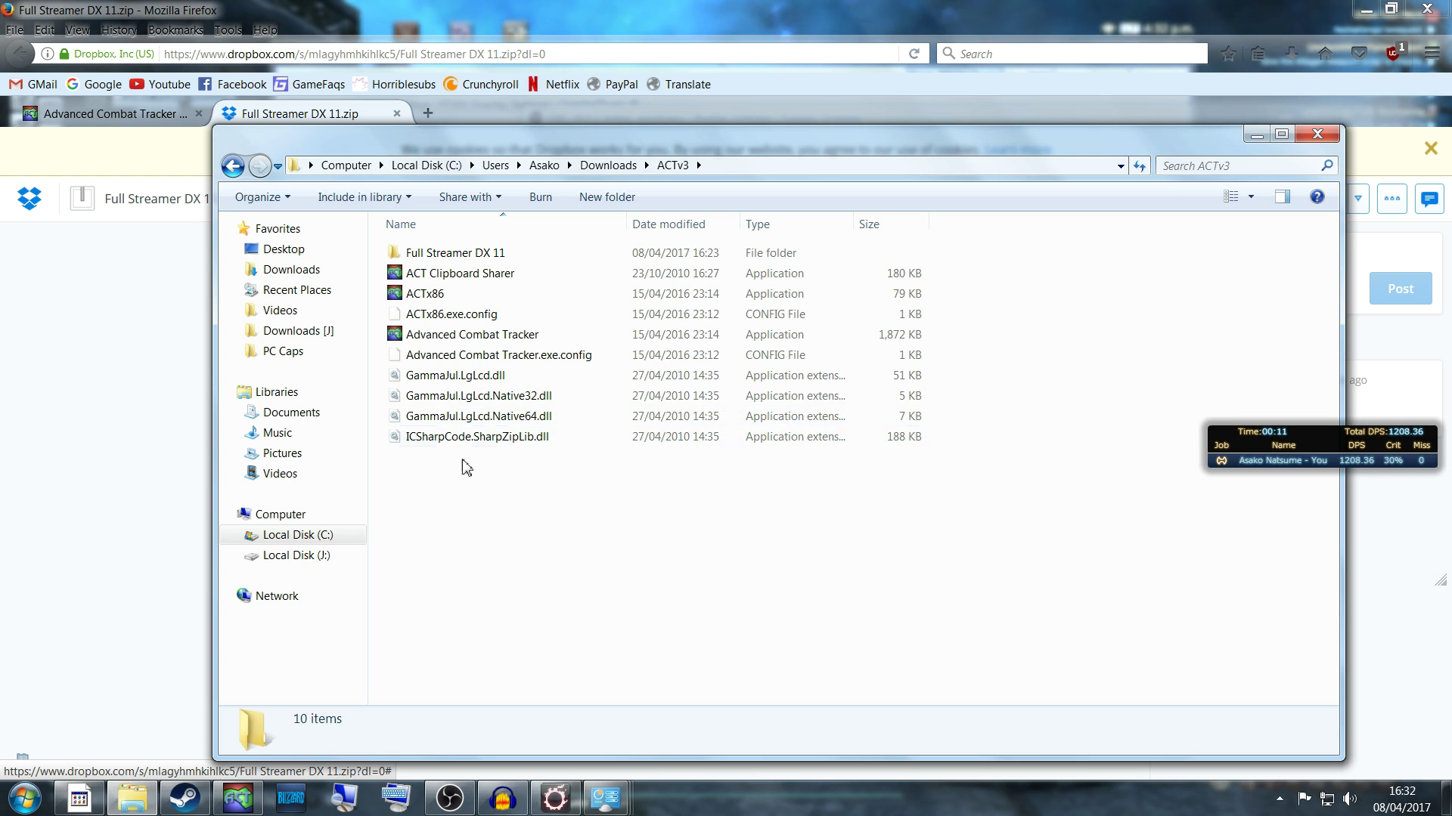
left_click_drag(475, 484, 447, 274)
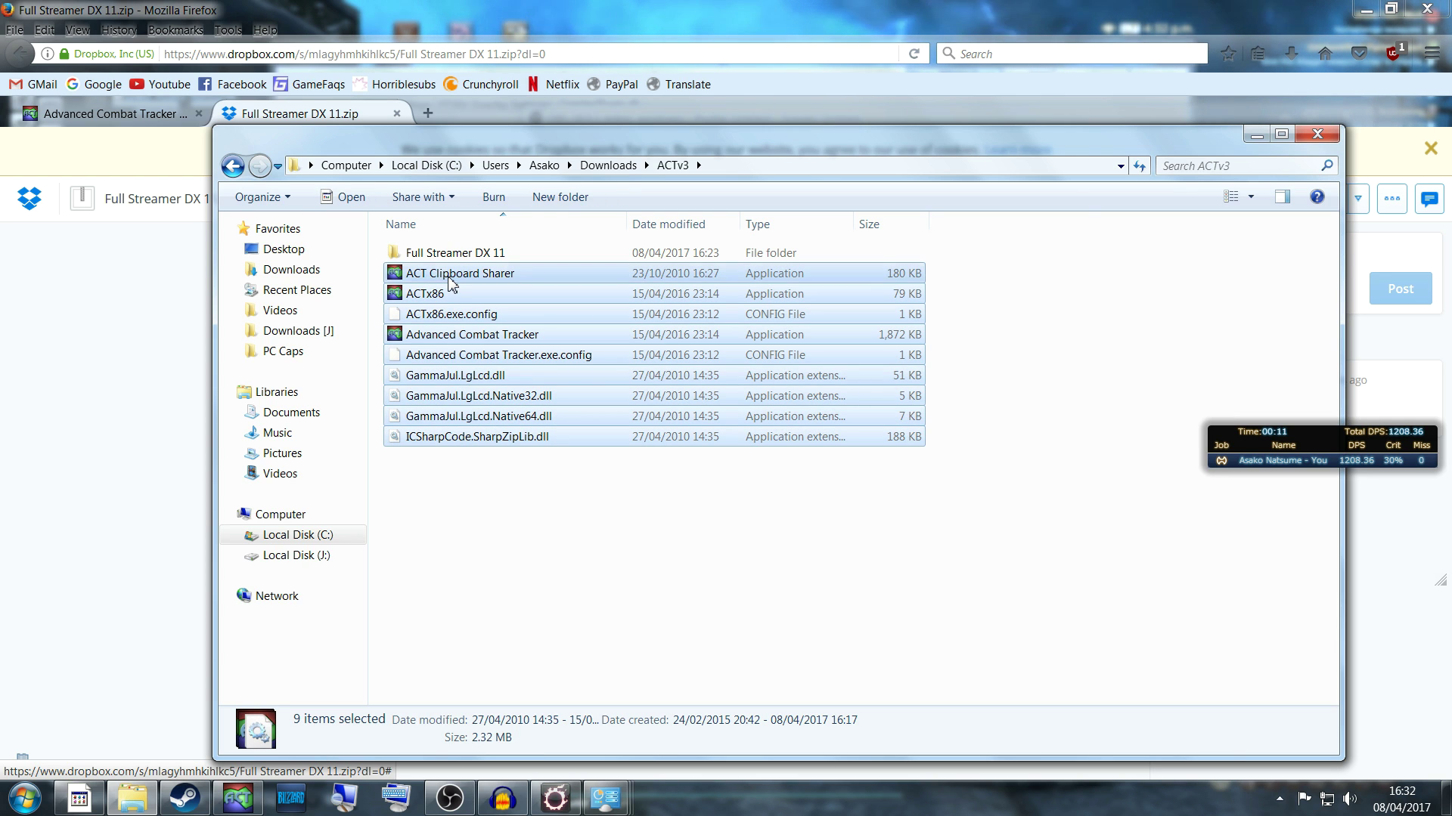
left_click(433, 257)
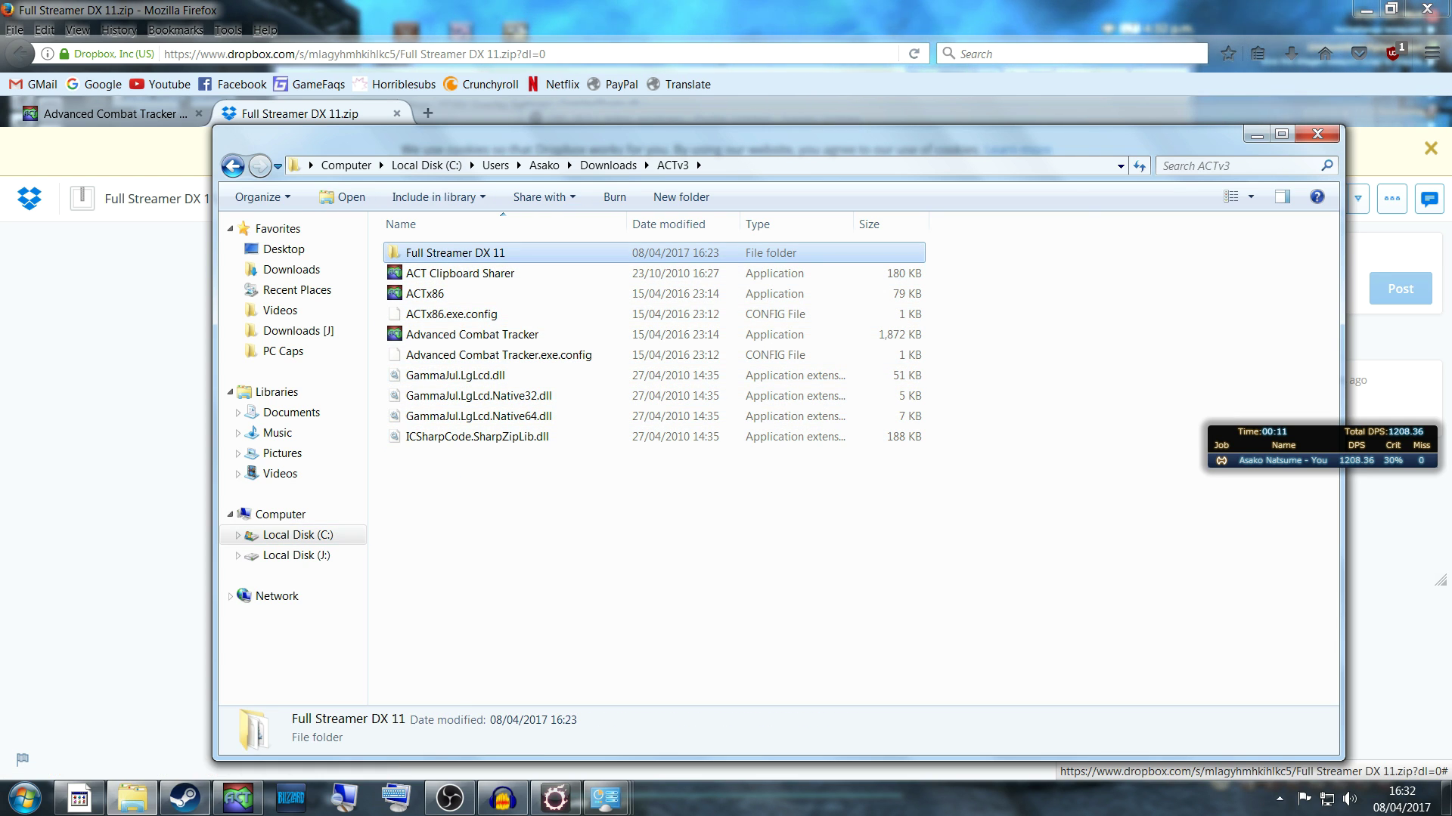
Close the running ACT and its overlay, then select Advanced Combat Tracker.exe
right_click(238, 798)
left_click(184, 752)
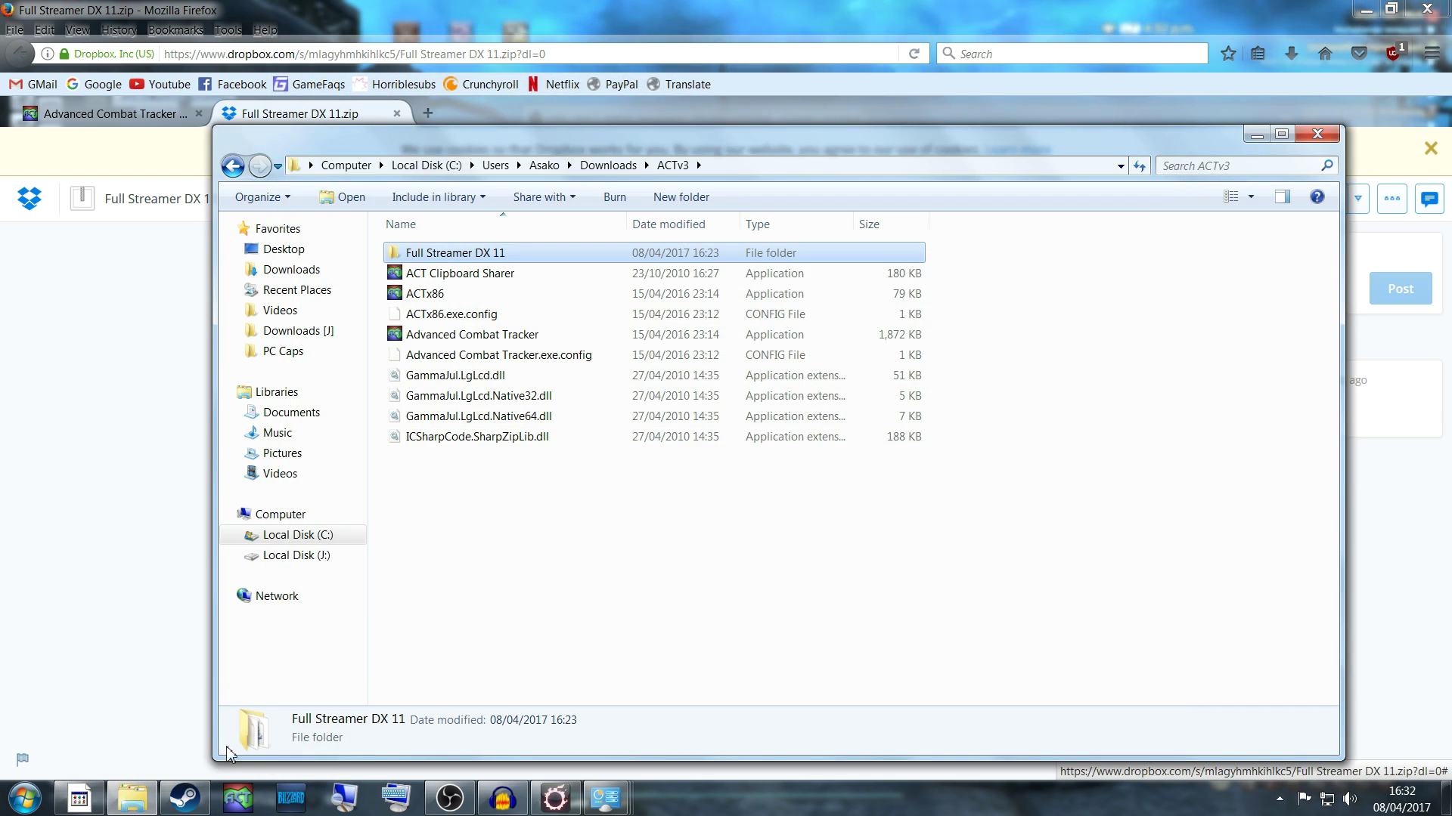
left_click(533, 584)
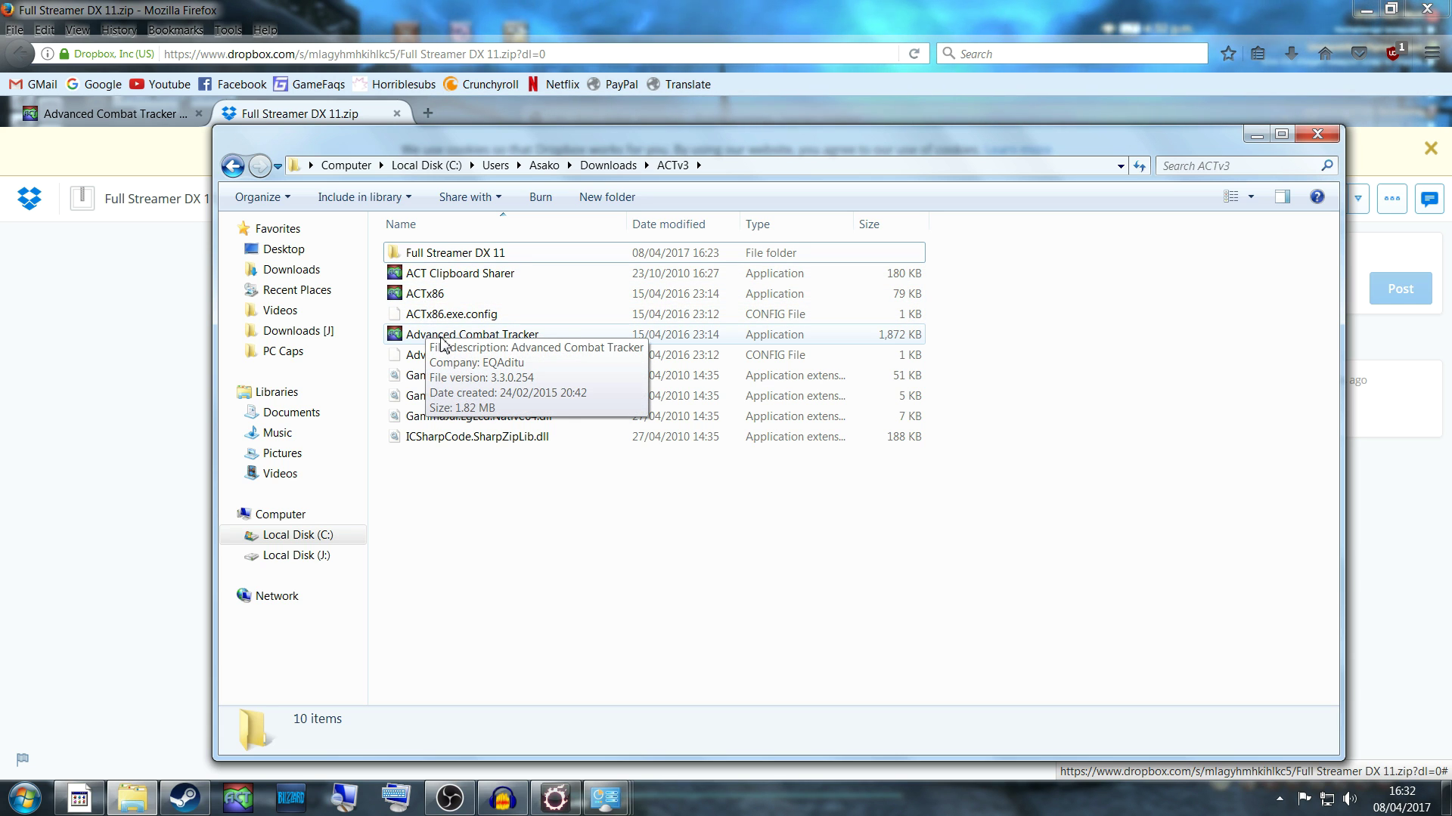
left_click(439, 339)
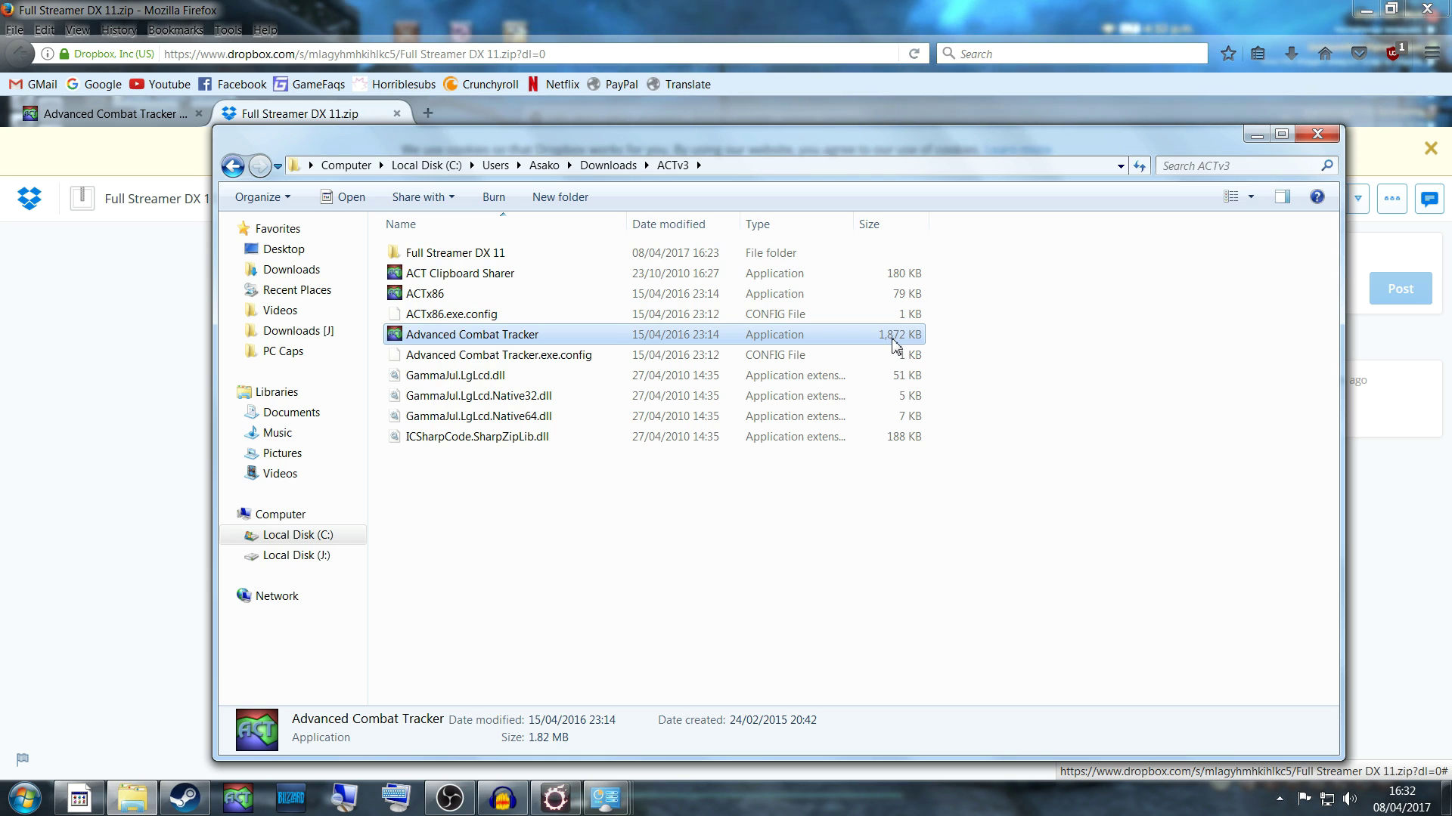
Enable 'Run this program as an administrator' in Advanced Combat Tracker's Compatibility properties
right_click(458, 335)
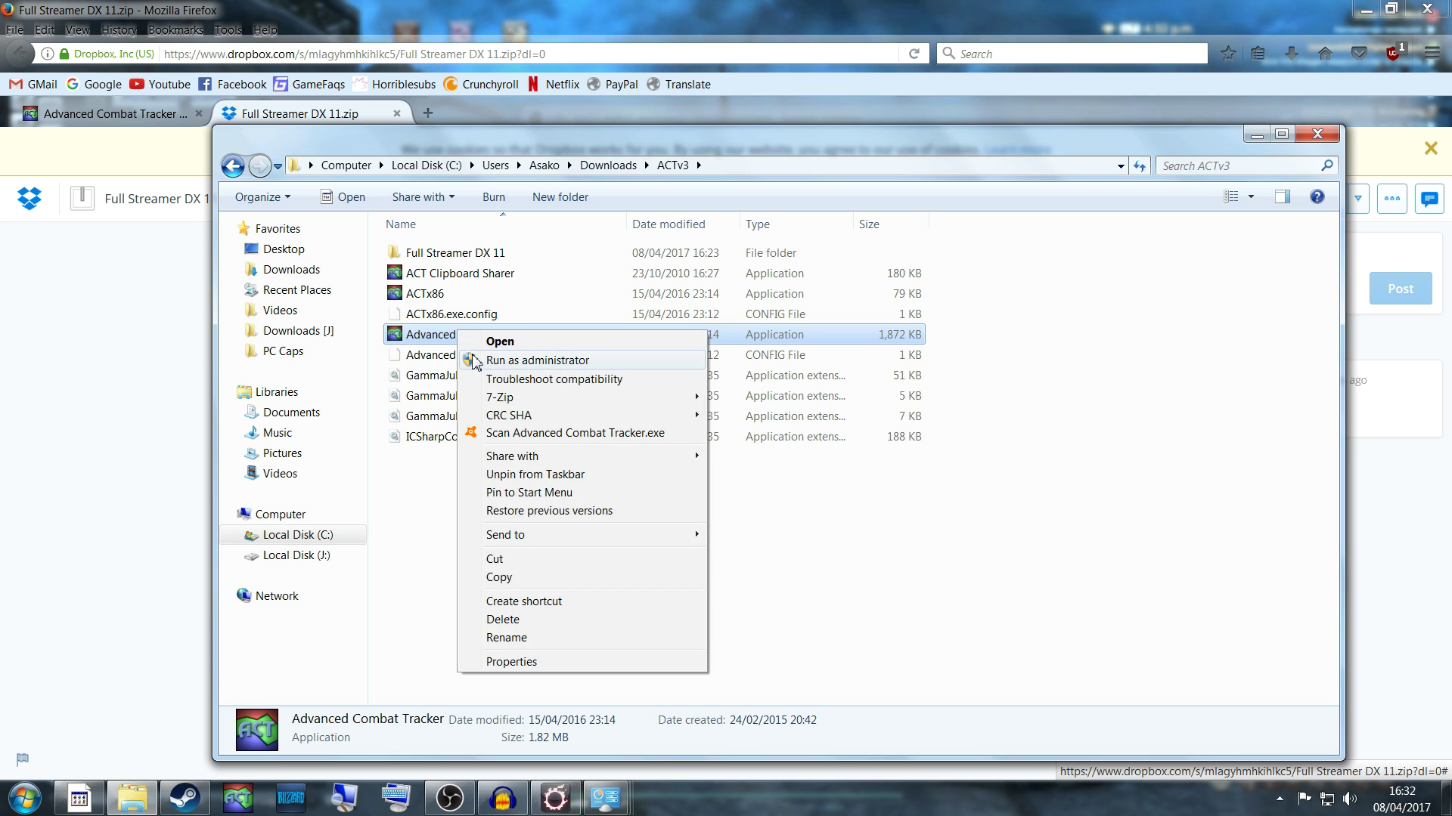
left_click(514, 662)
left_click(551, 345)
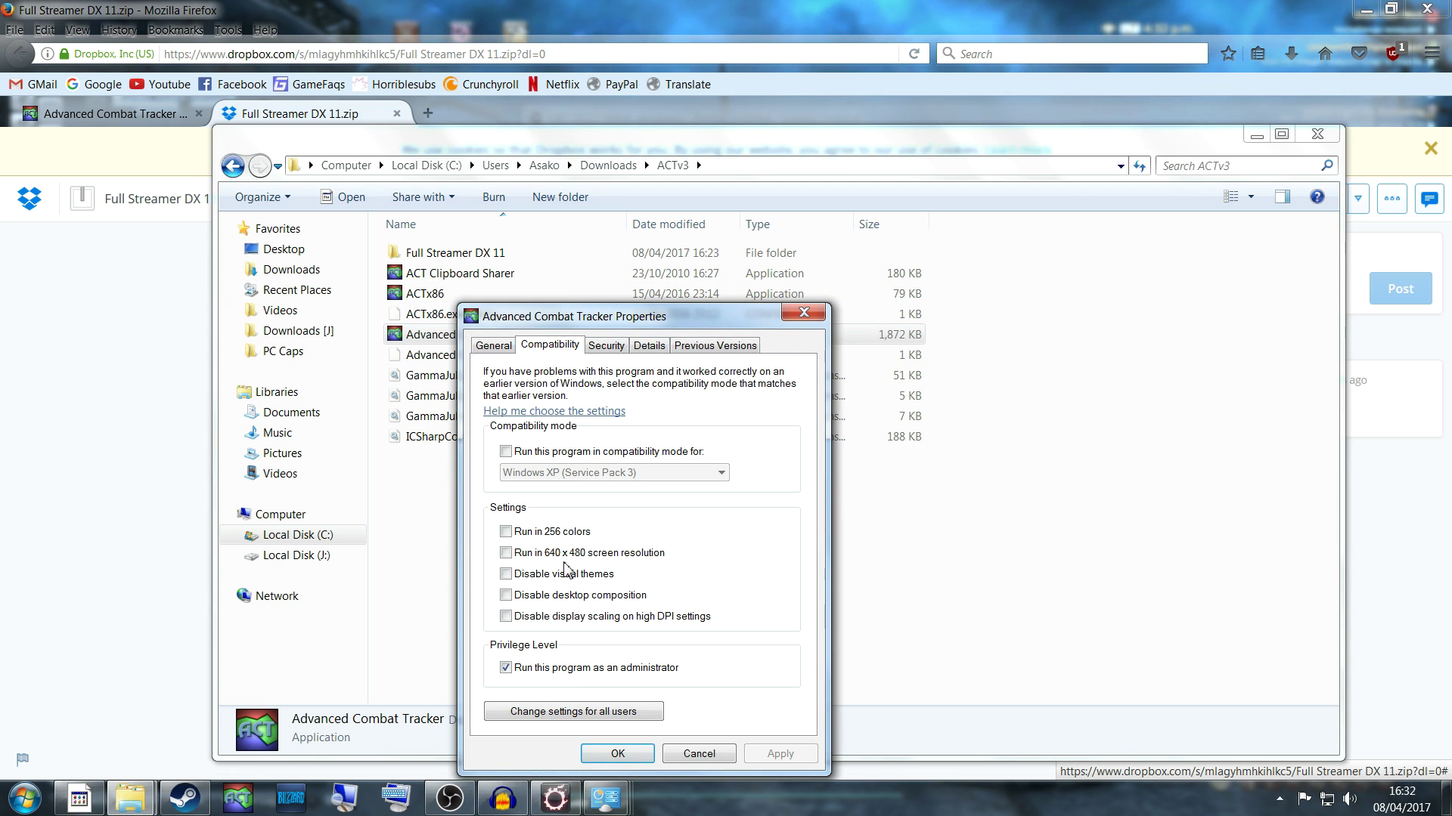
left_click(523, 669)
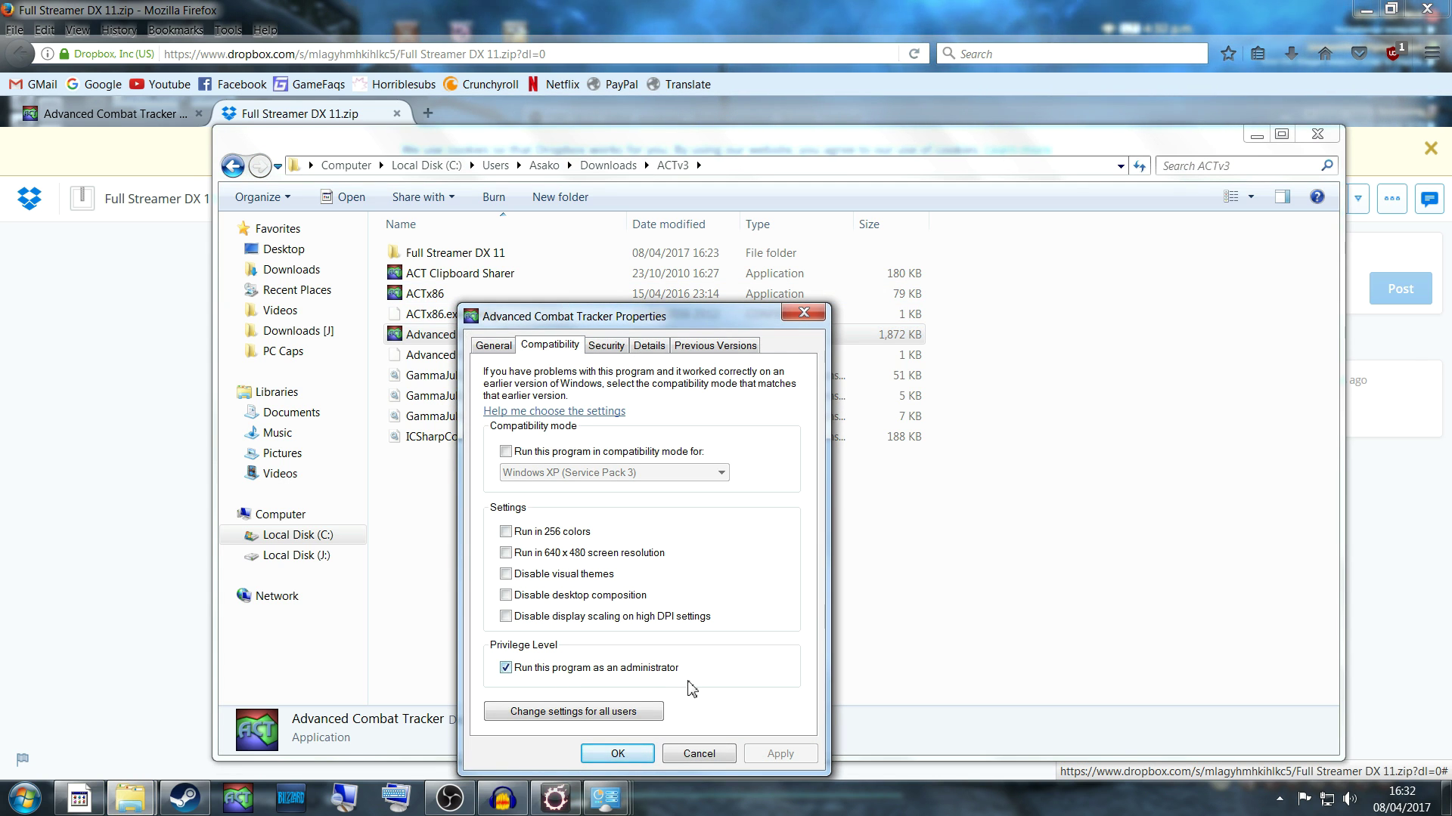
left_click(617, 753)
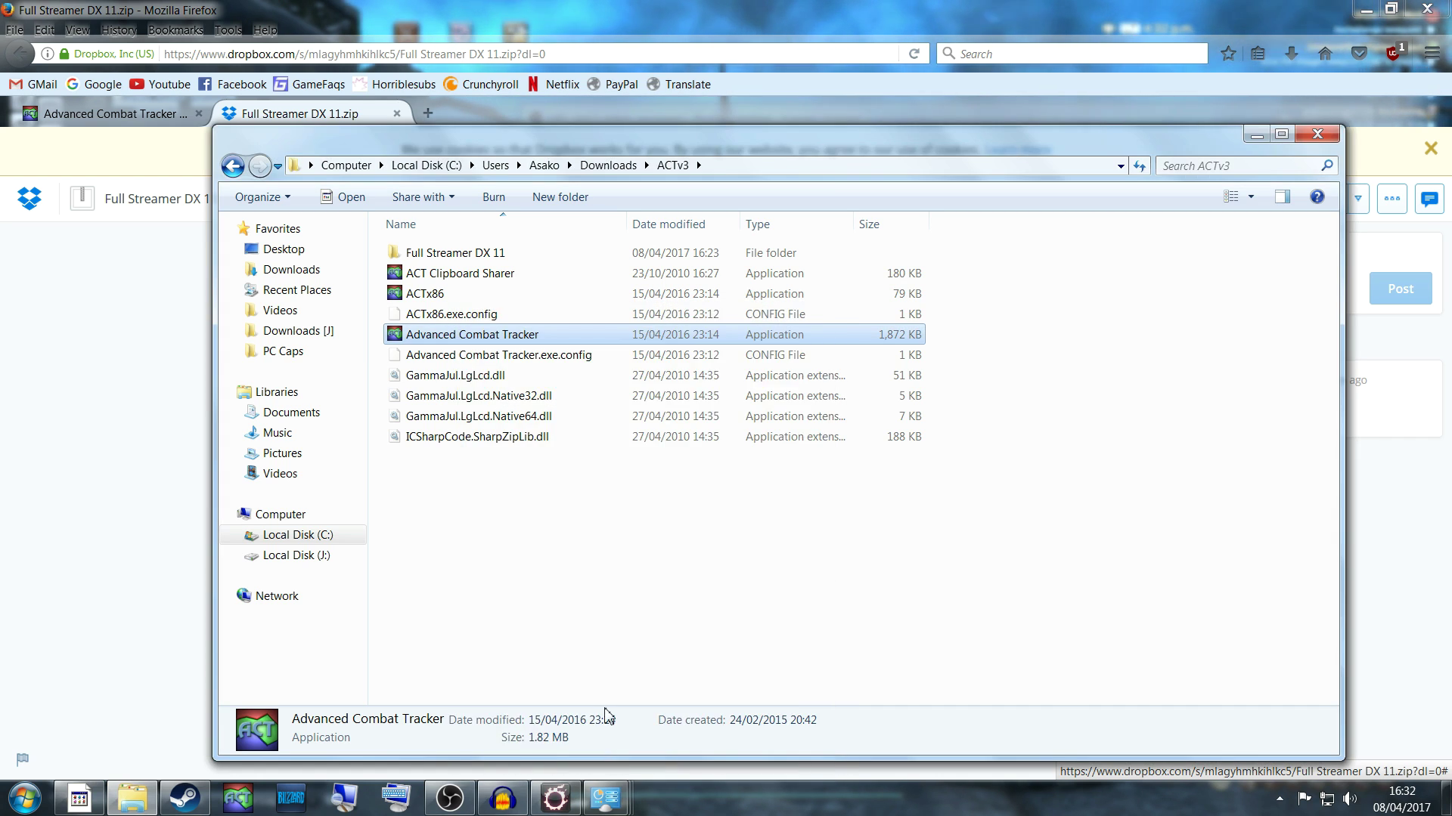
Launch ACT and take the startup wizard through the parsing plugin step, dismissing its notices
double_click(421, 334)
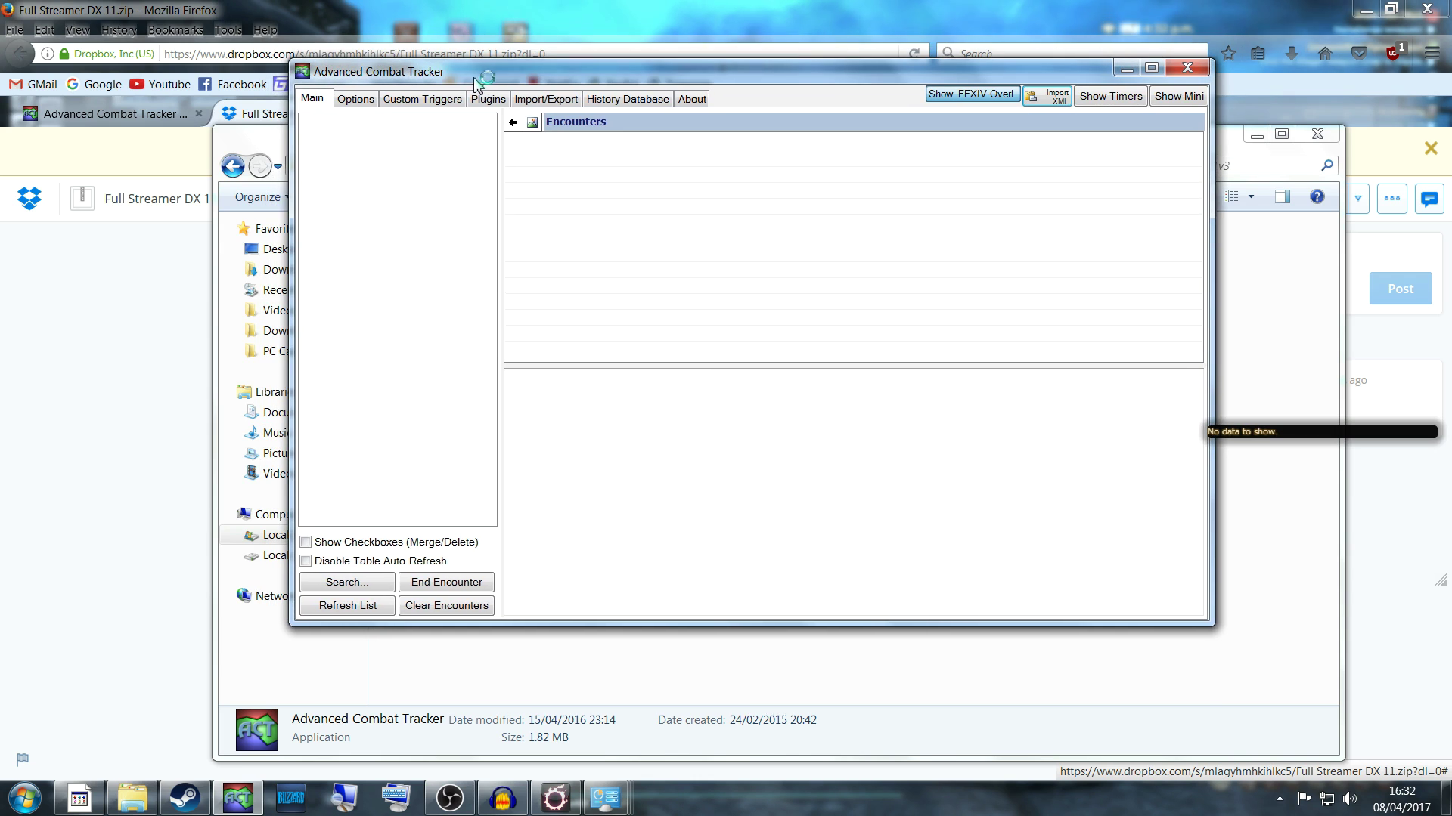
left_click(353, 99)
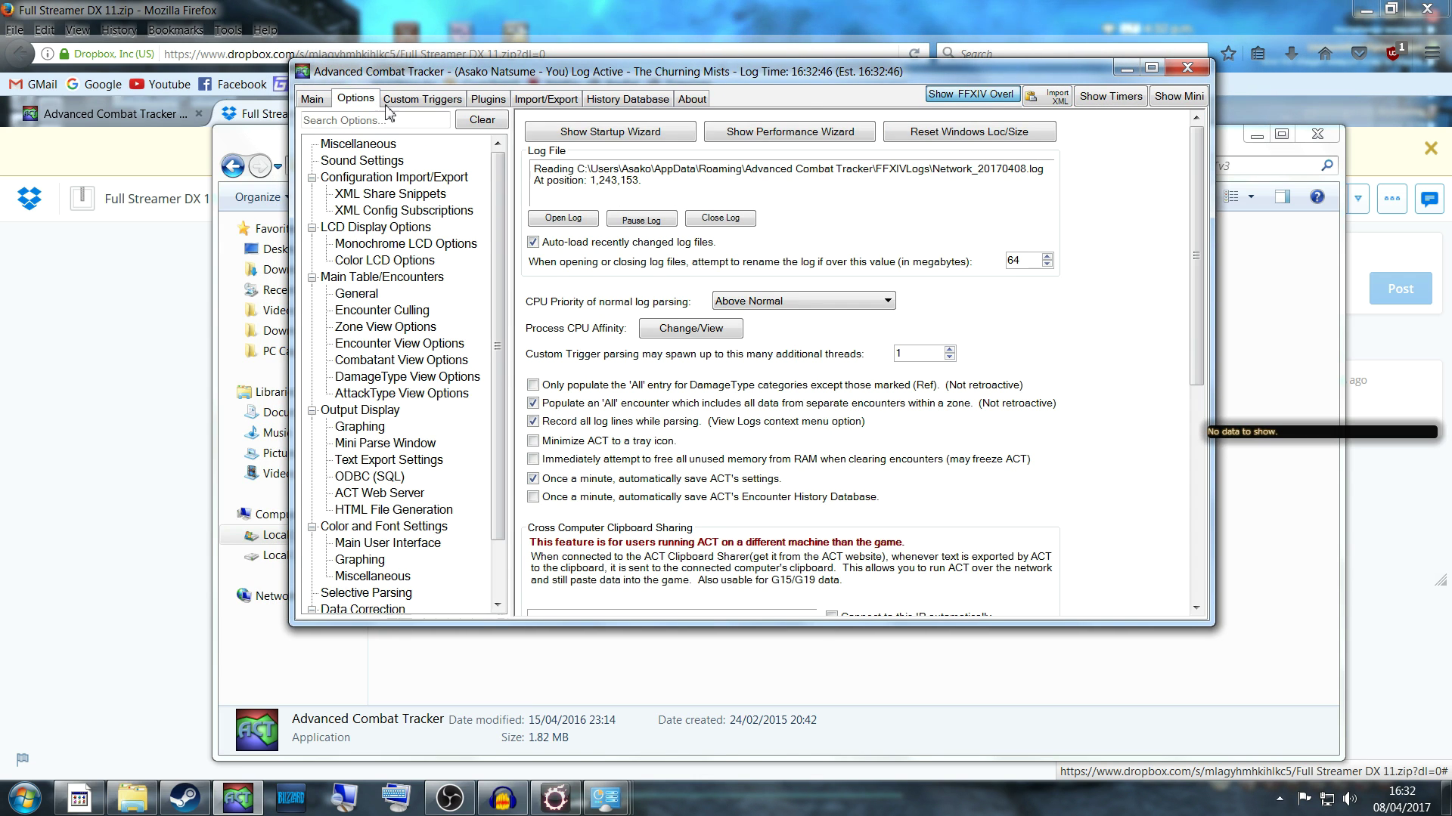
left_click(616, 136)
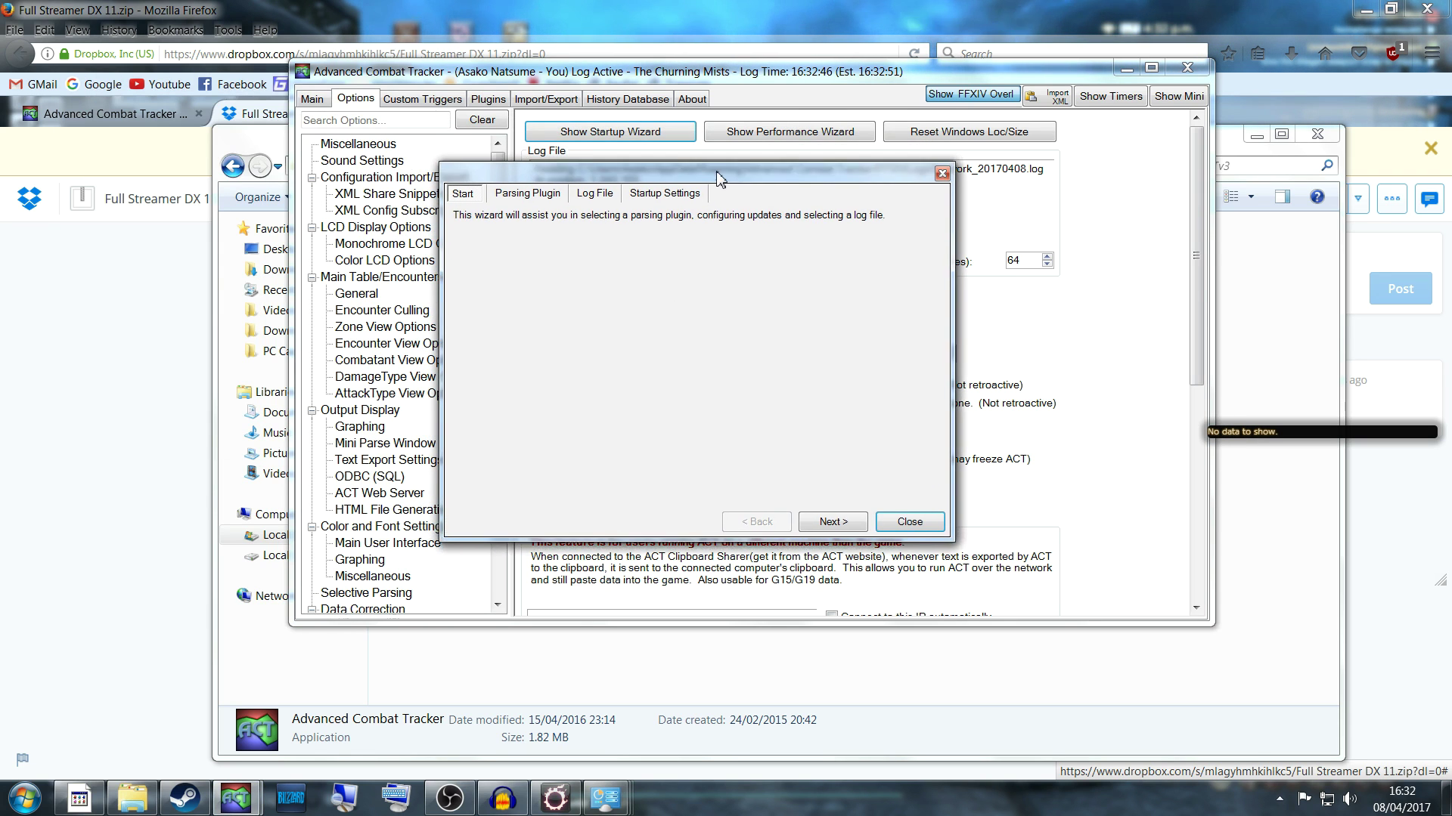
left_click(542, 211)
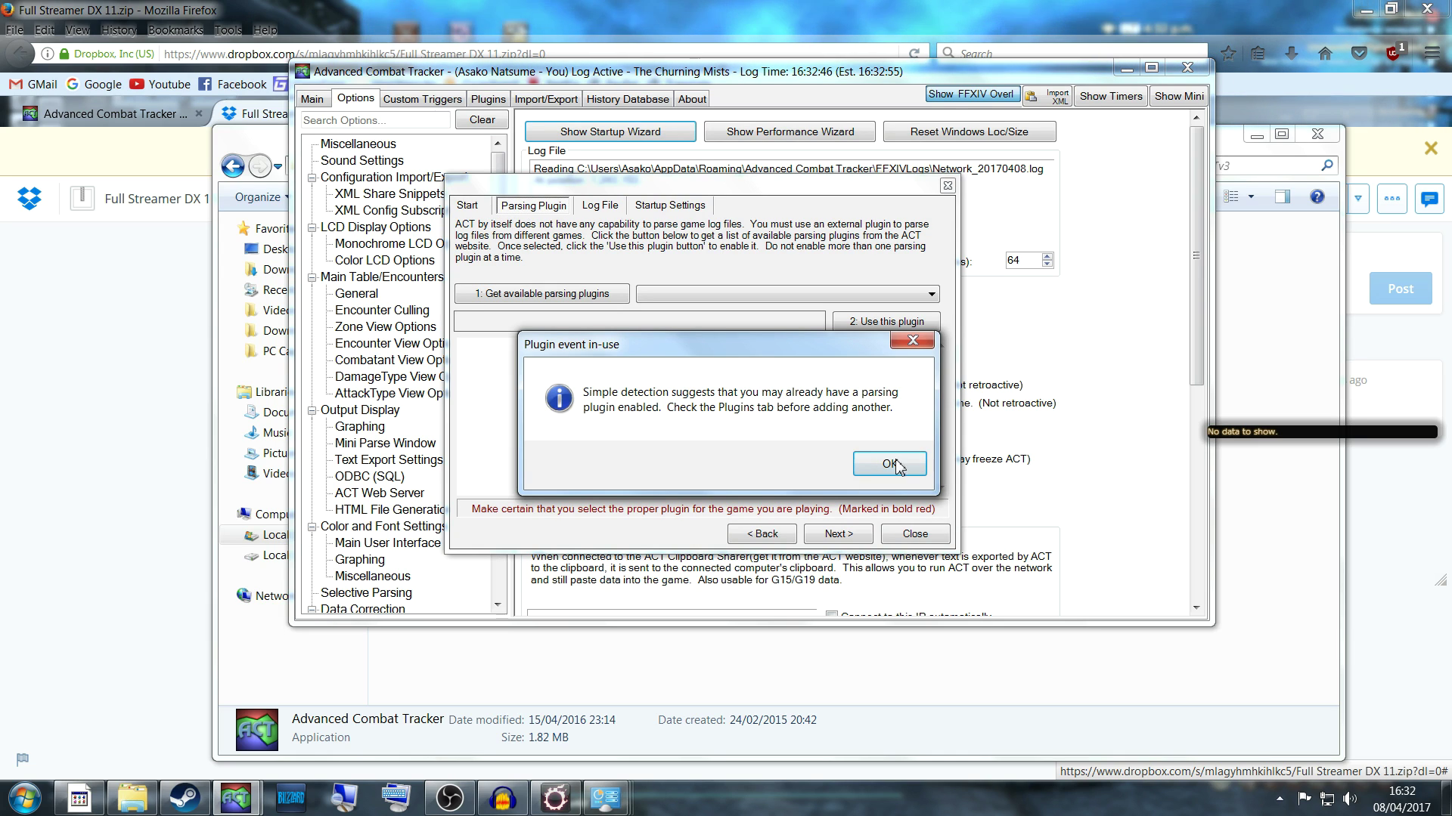
left_click(887, 464)
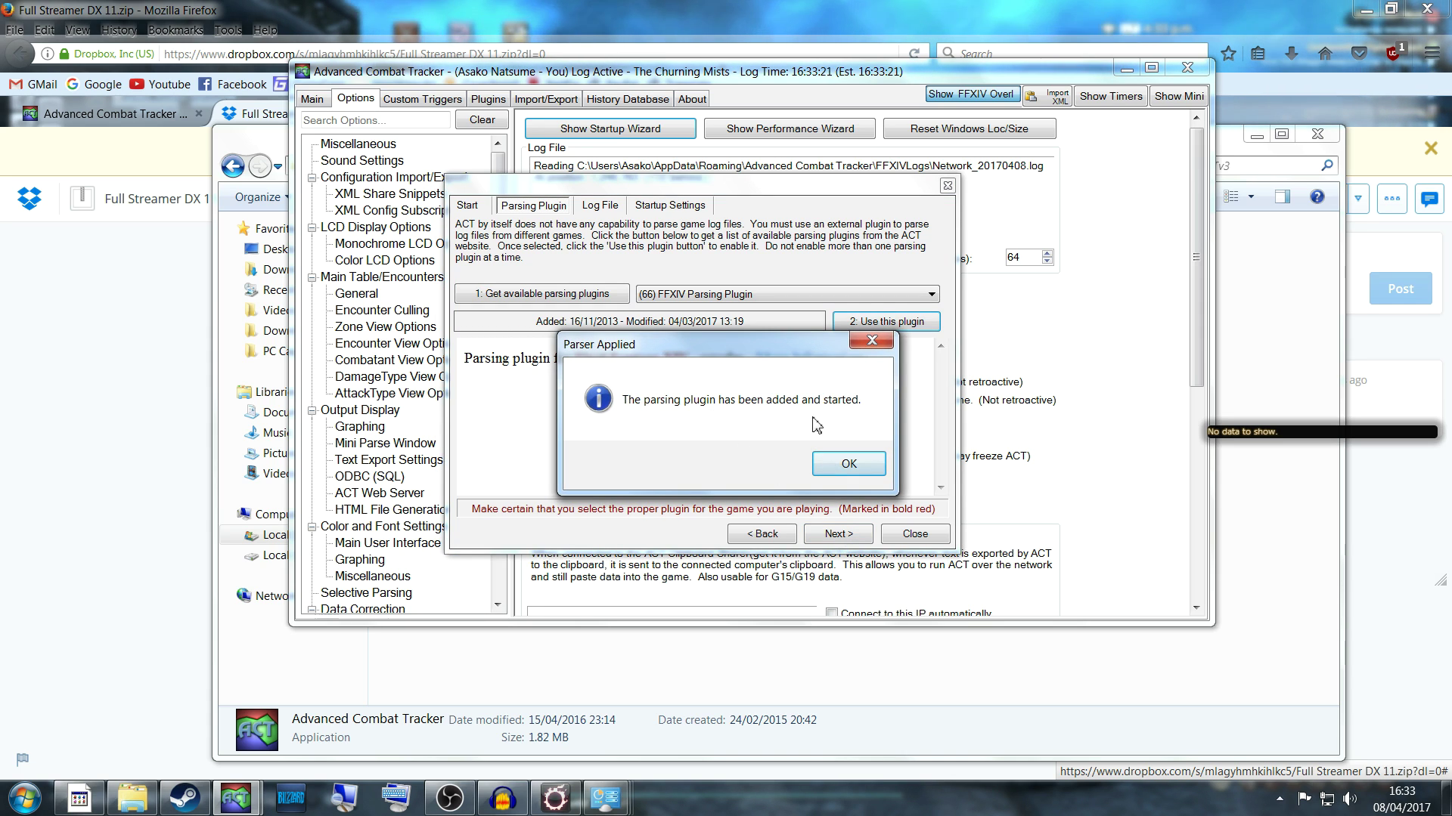
left_click(843, 462)
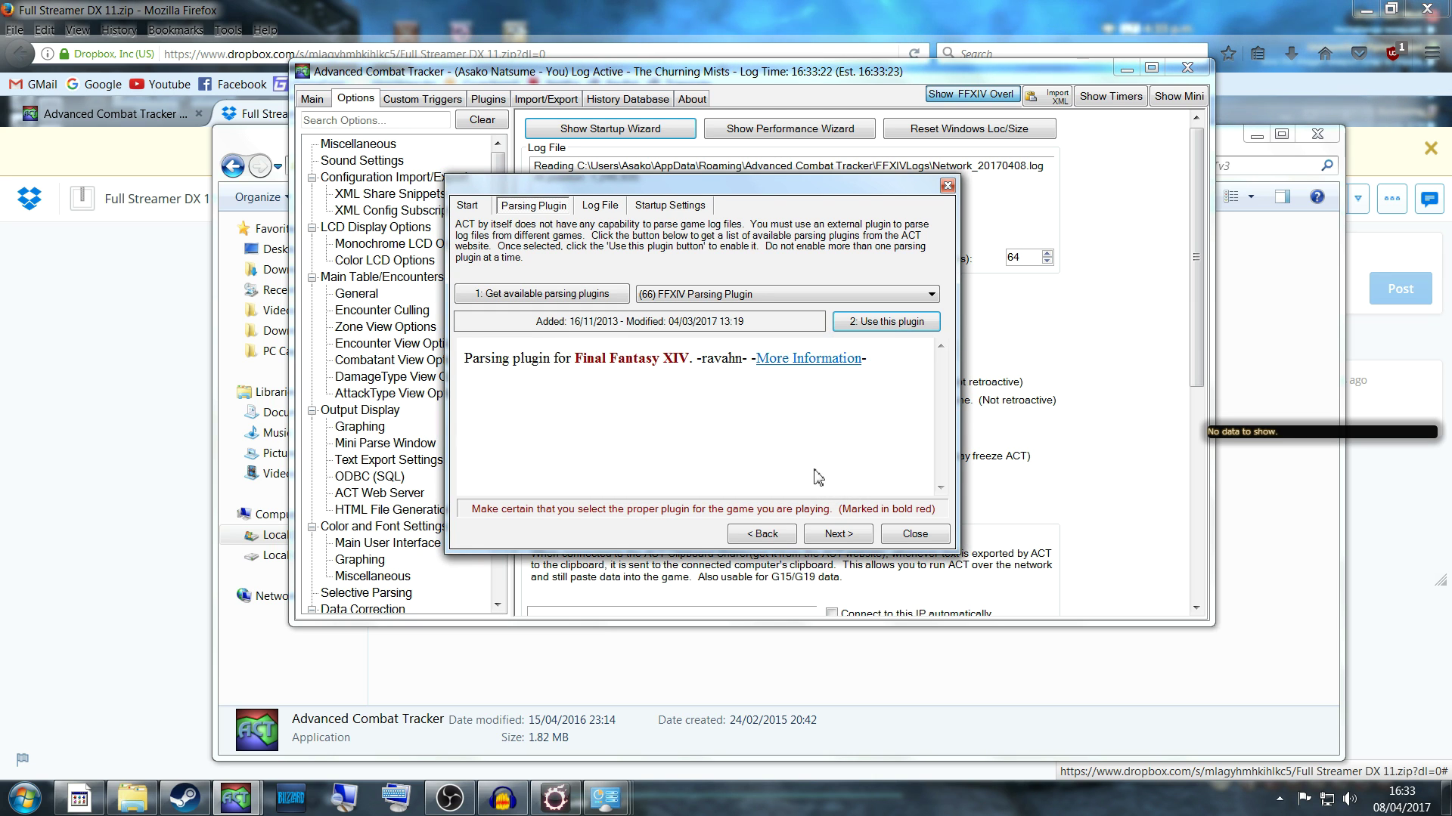
Skip picking a log file manually, keeping auto-load of changed log files, and close the wizard
left_click(838, 534)
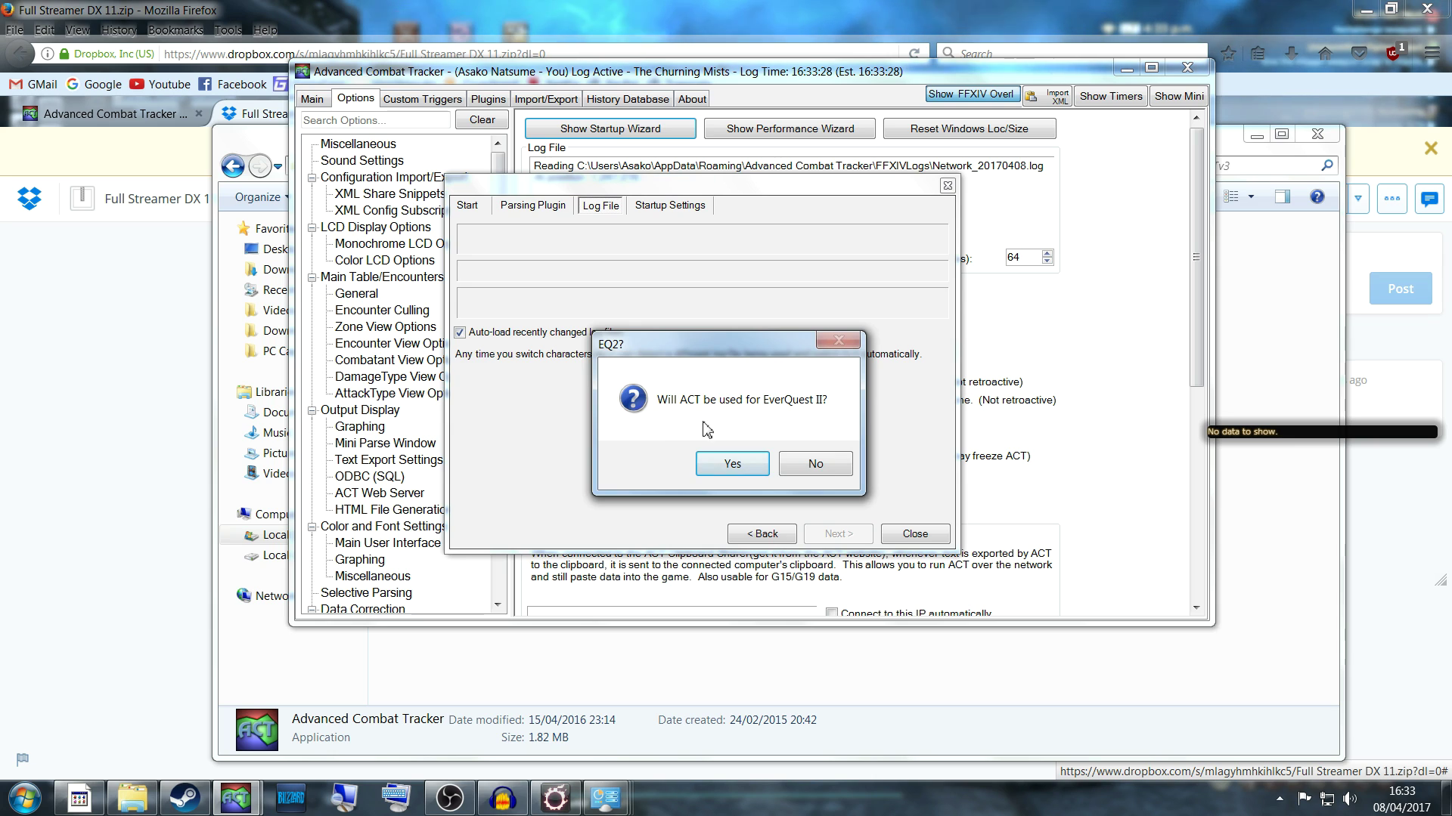
left_click(829, 463)
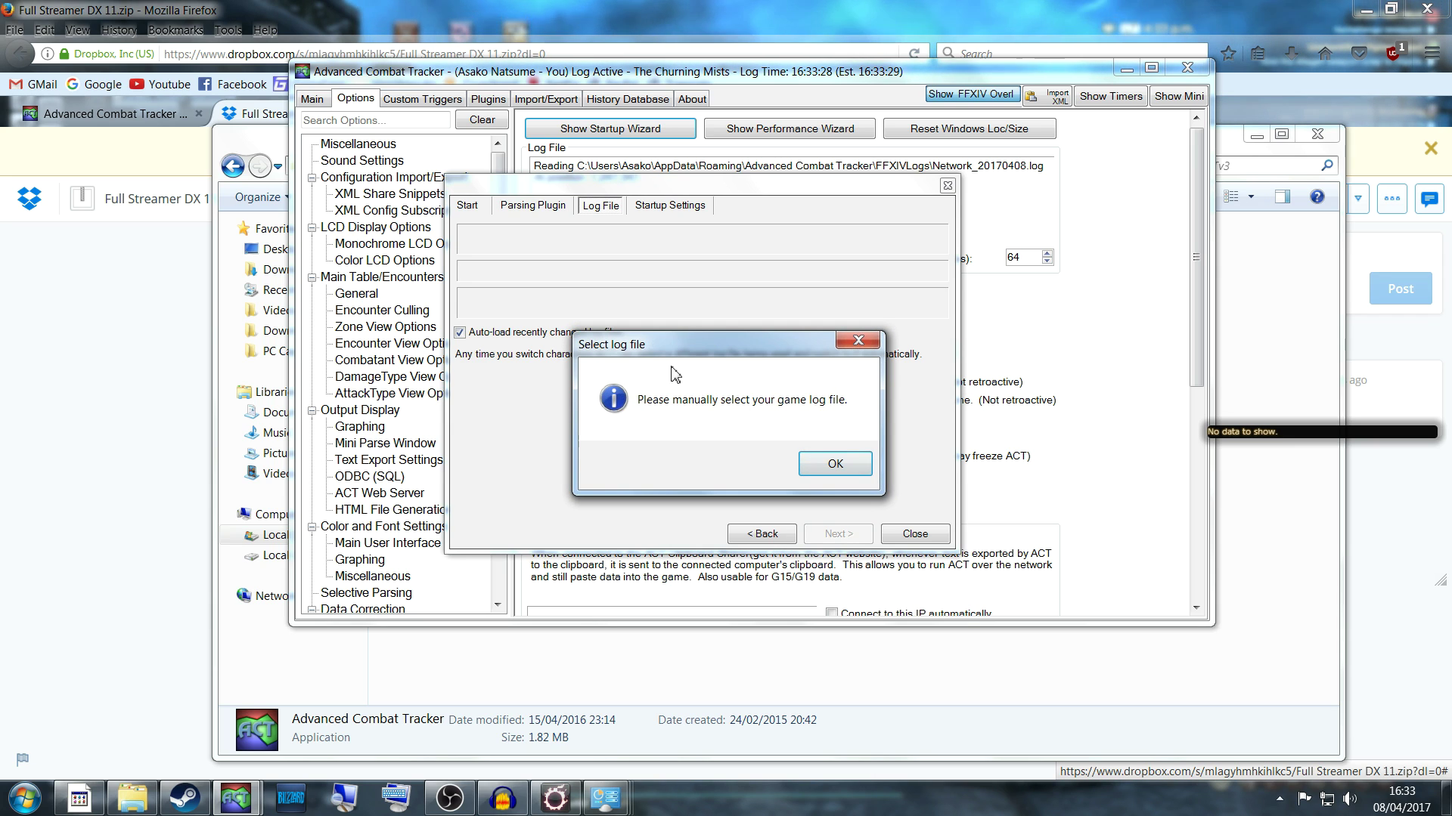
left_click(829, 462)
left_click(1102, 615)
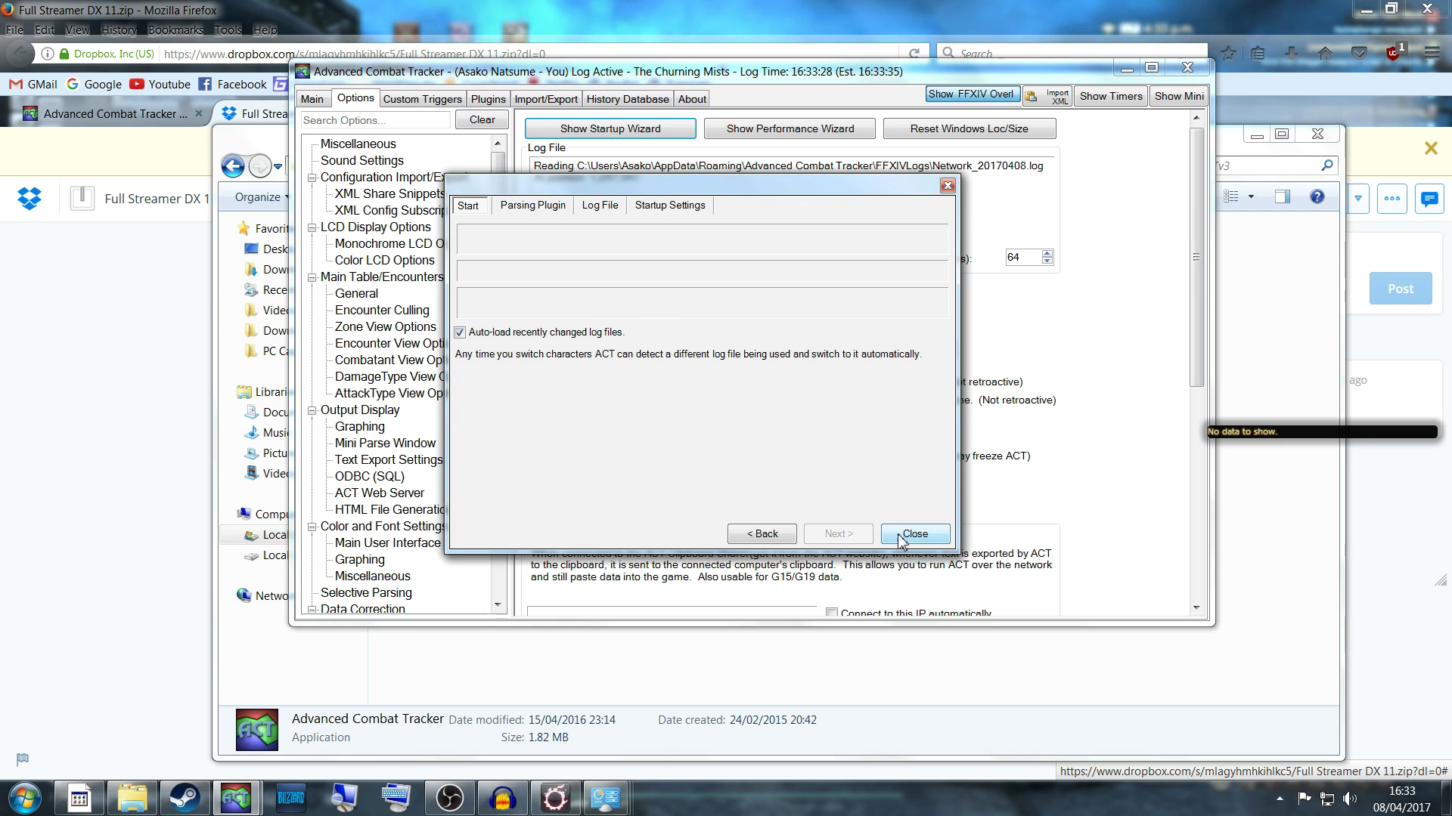
left_click(911, 535)
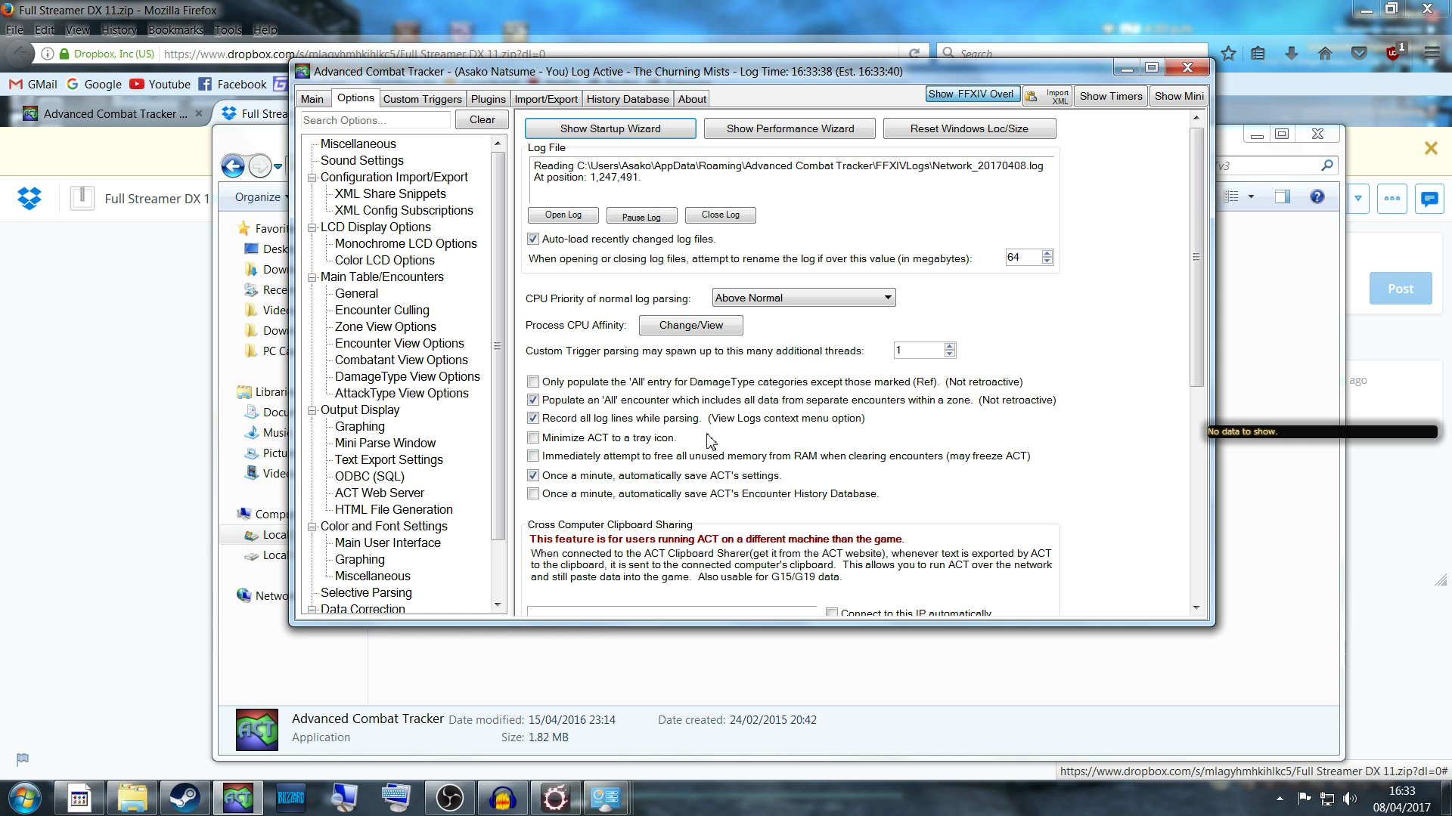
Review FFXIV_ACT_Plugin.dll in the plugin list and browse to OverlayPlugin.dll without adding it
left_click(490, 99)
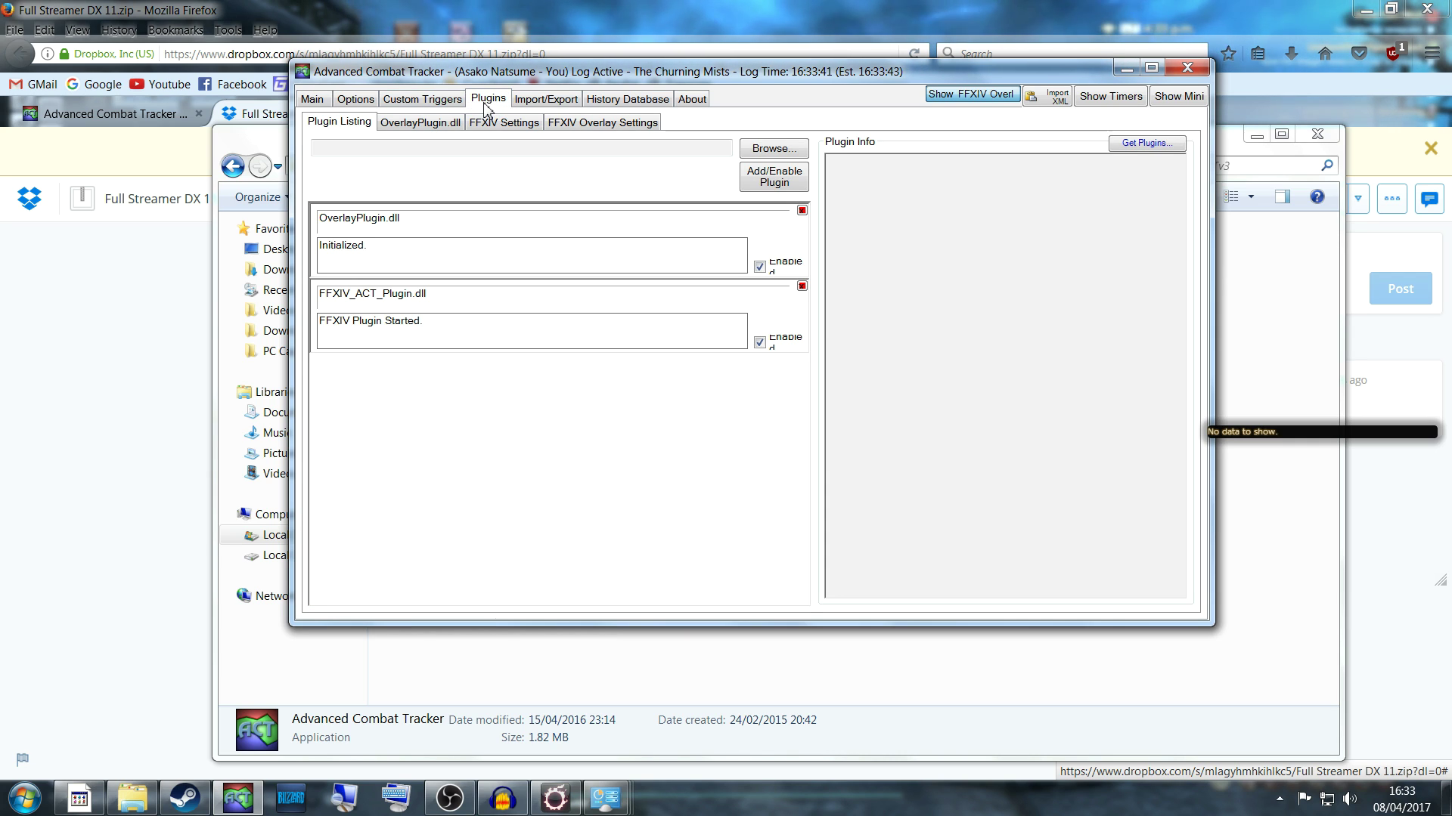
left_click(406, 312)
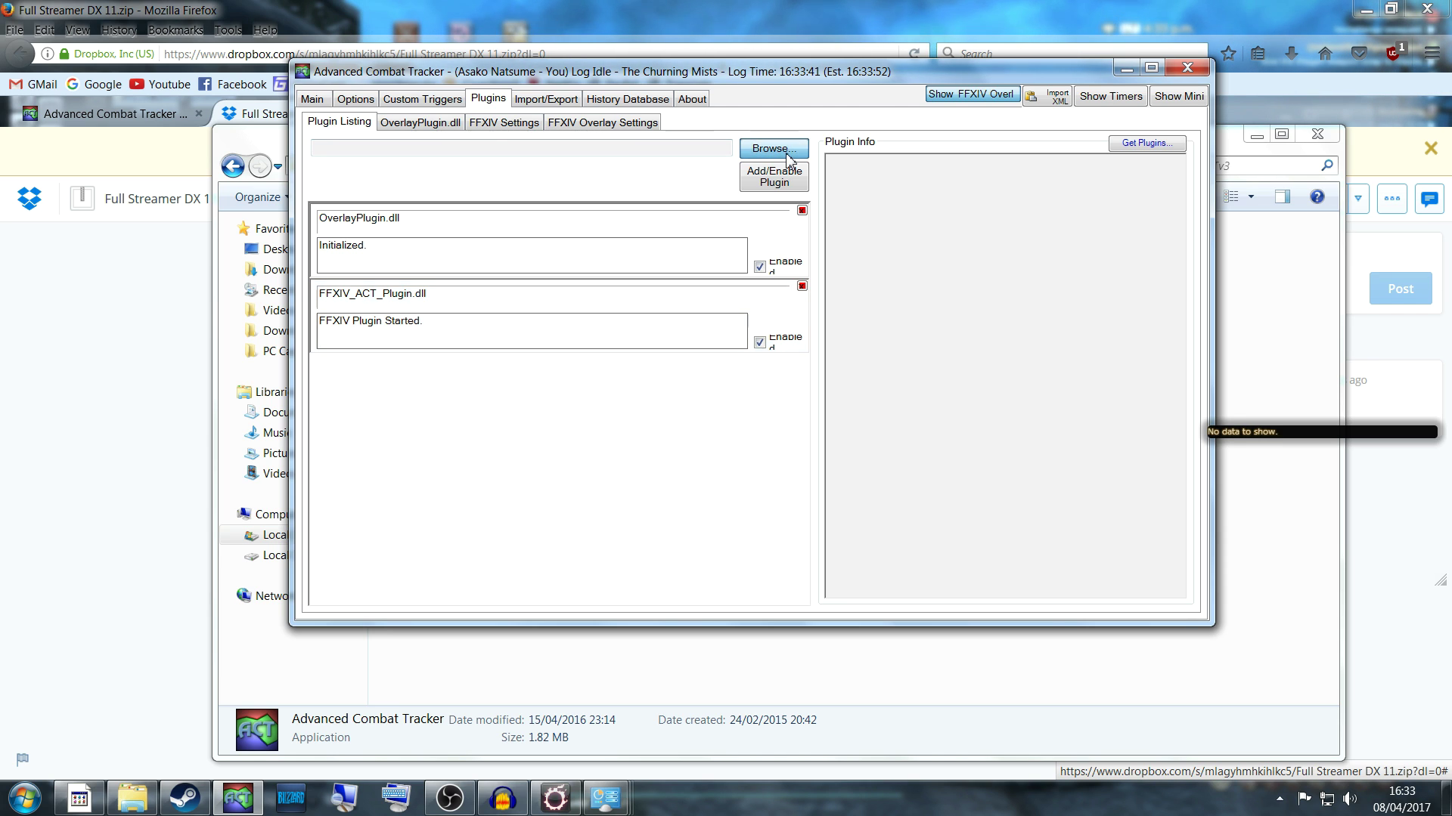
left_click(777, 149)
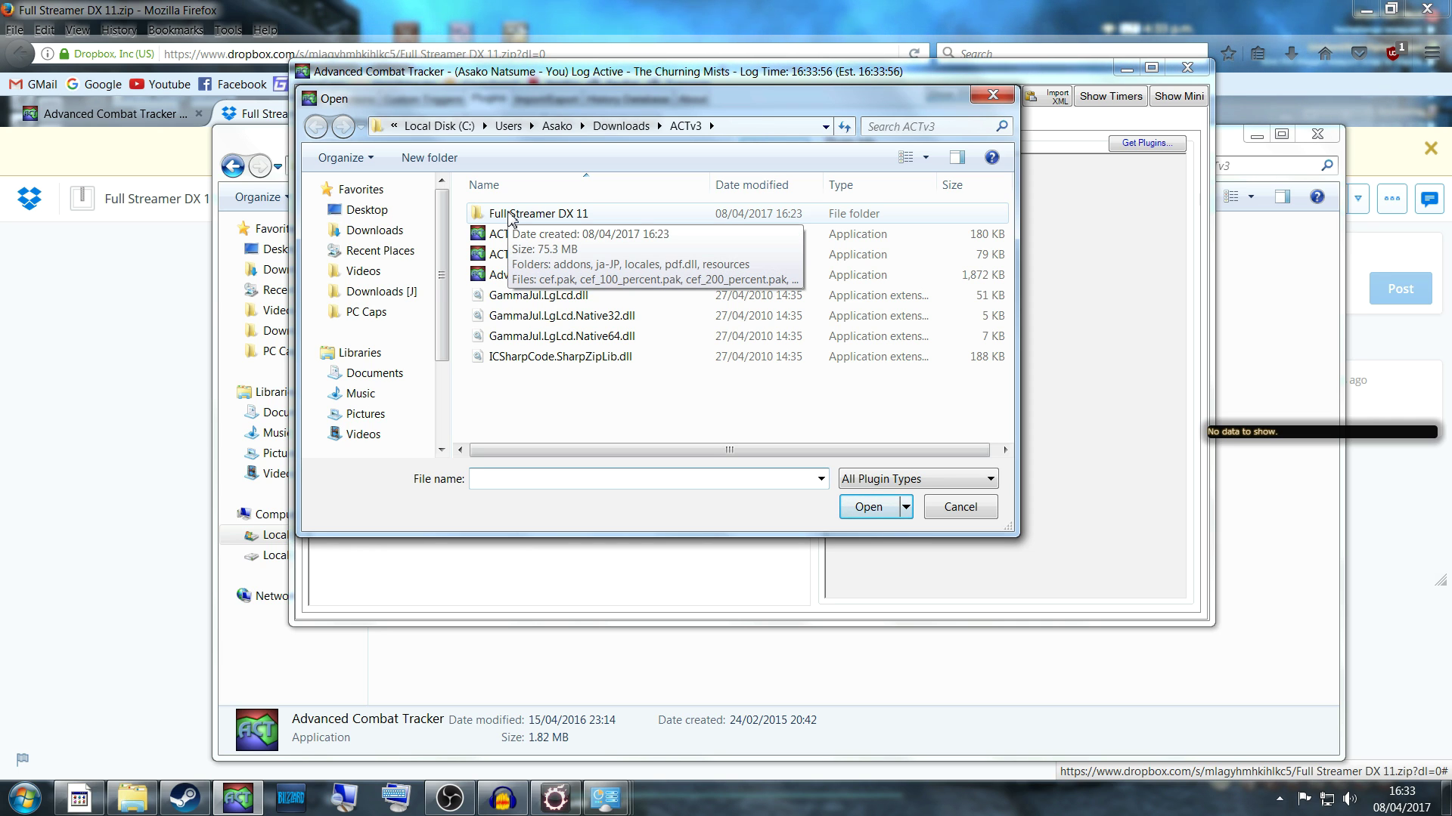
double_click(508, 217)
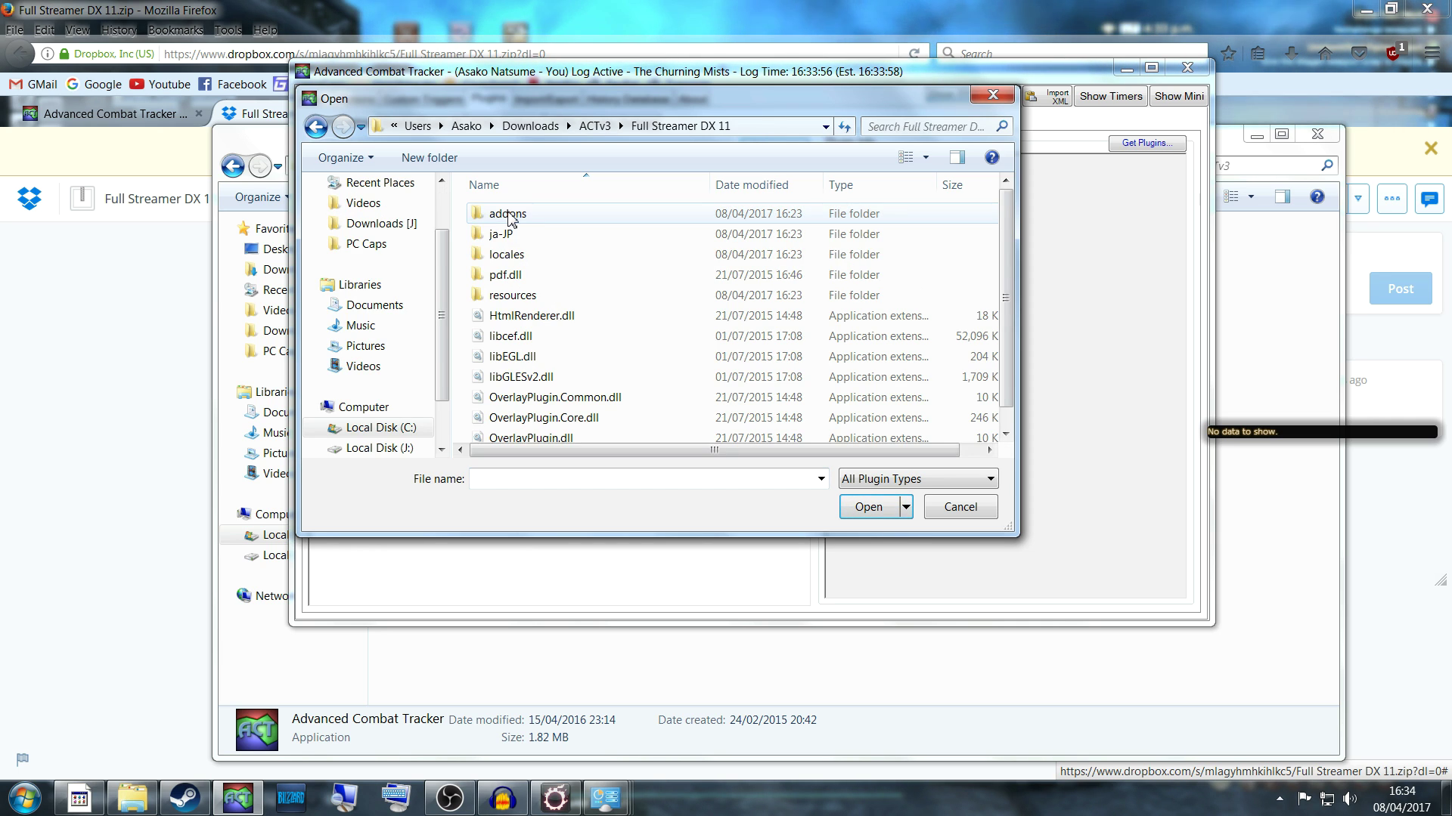
scroll(604, 317, "down", 1)
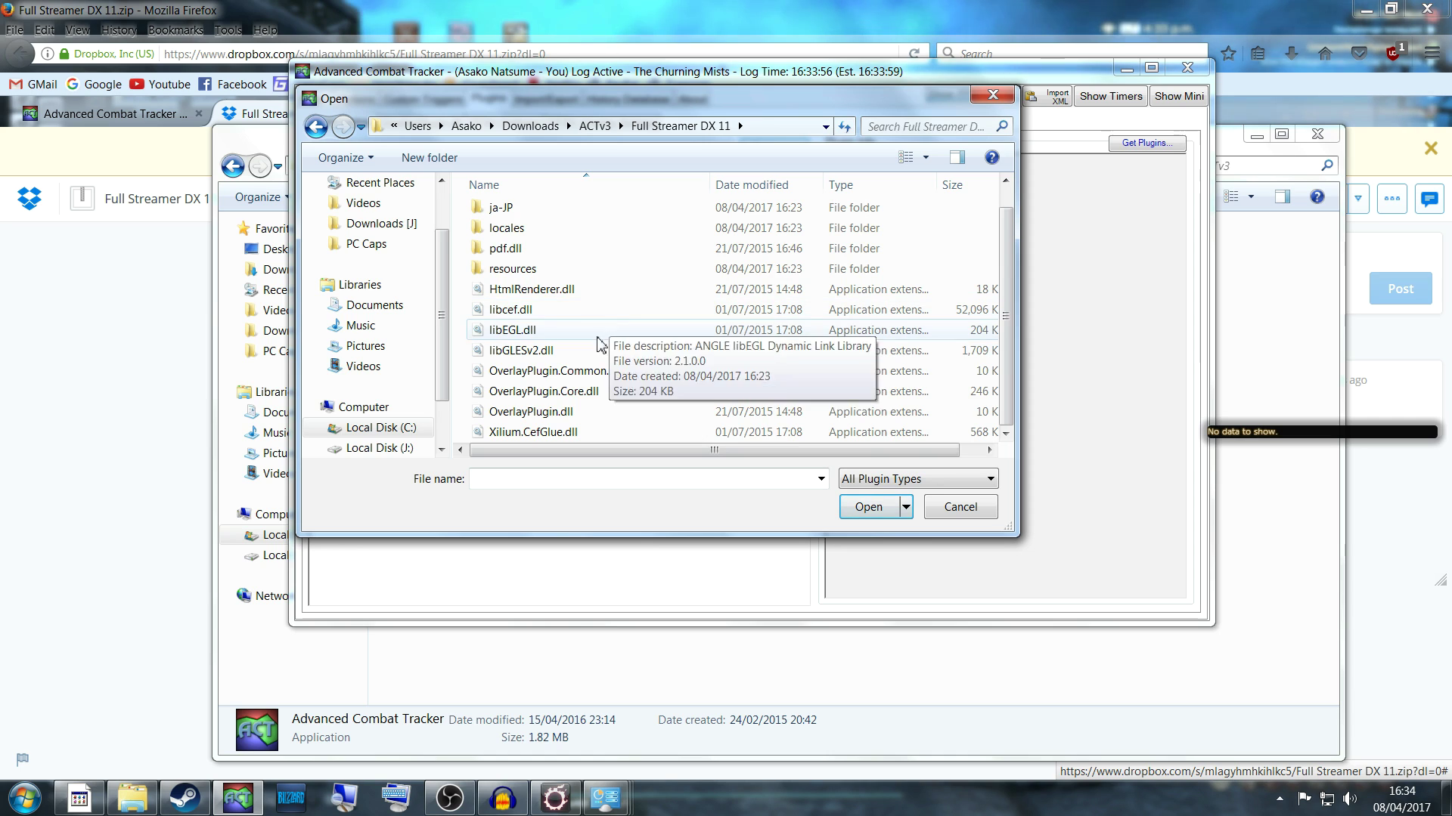
left_click(538, 413)
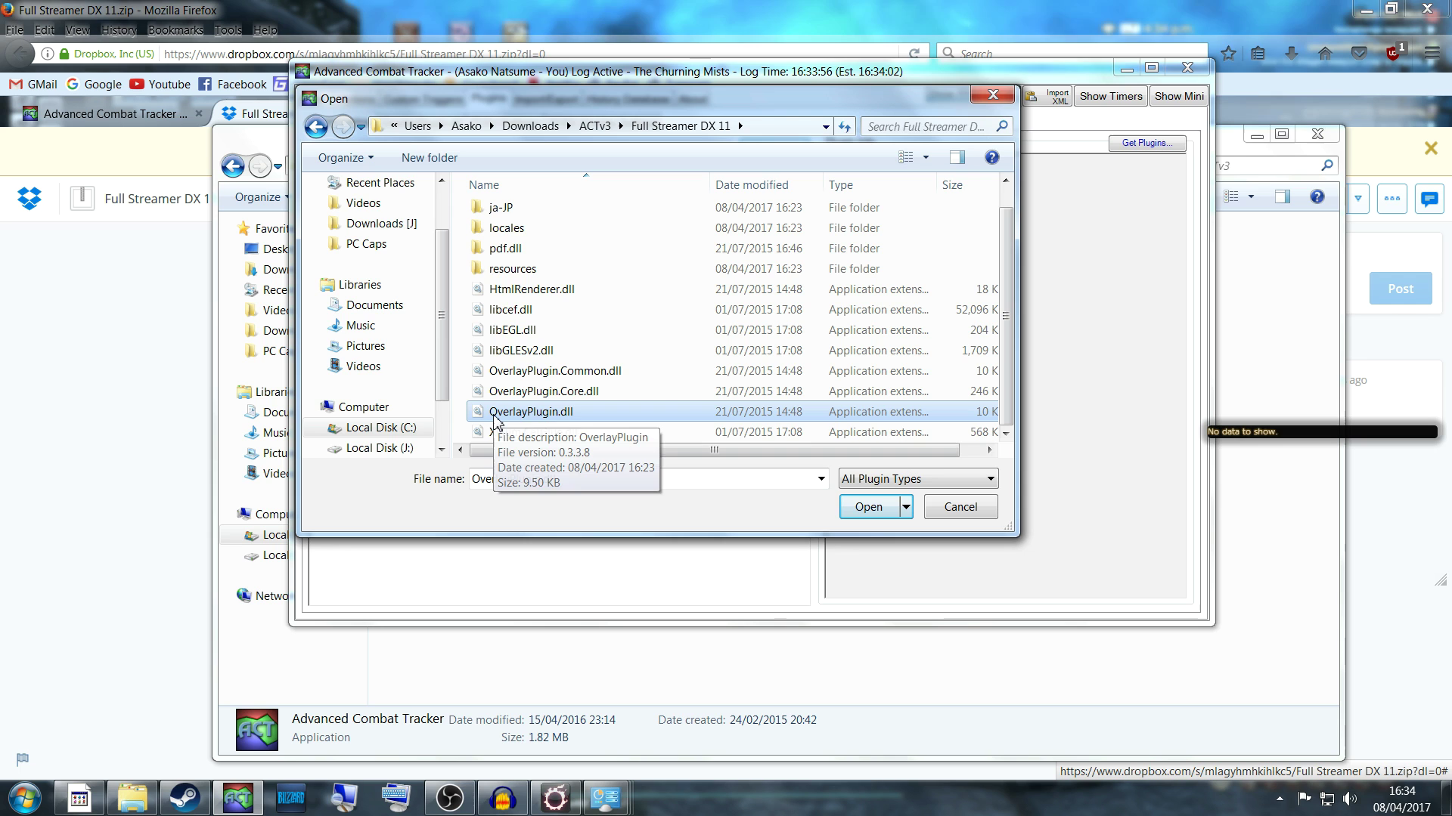
left_click(960, 506)
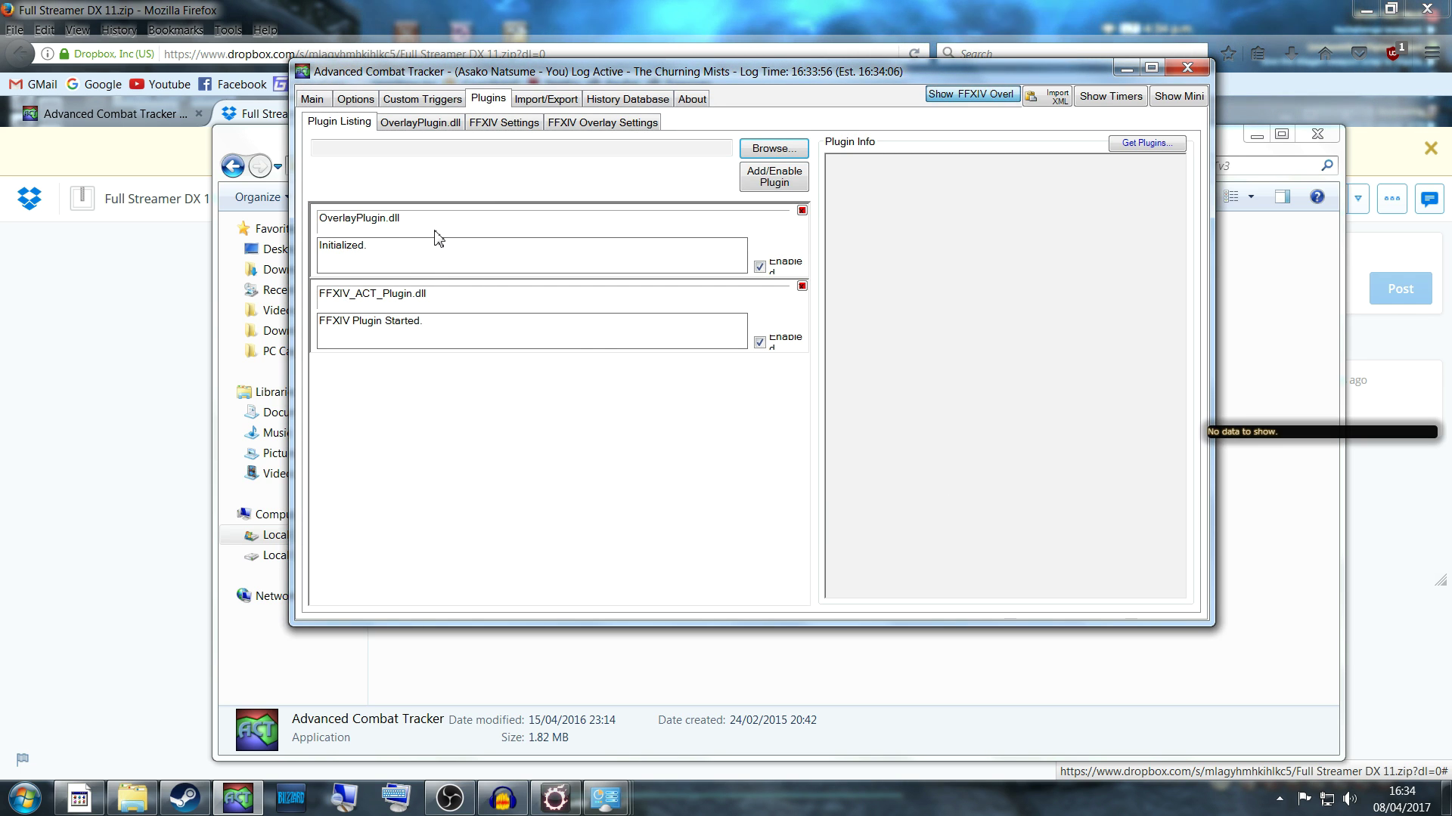
Check the loaded OverlayPlugin.dll and FFXIV plugin details, then show OverlayPlugin.dll's settings
left_click(435, 253)
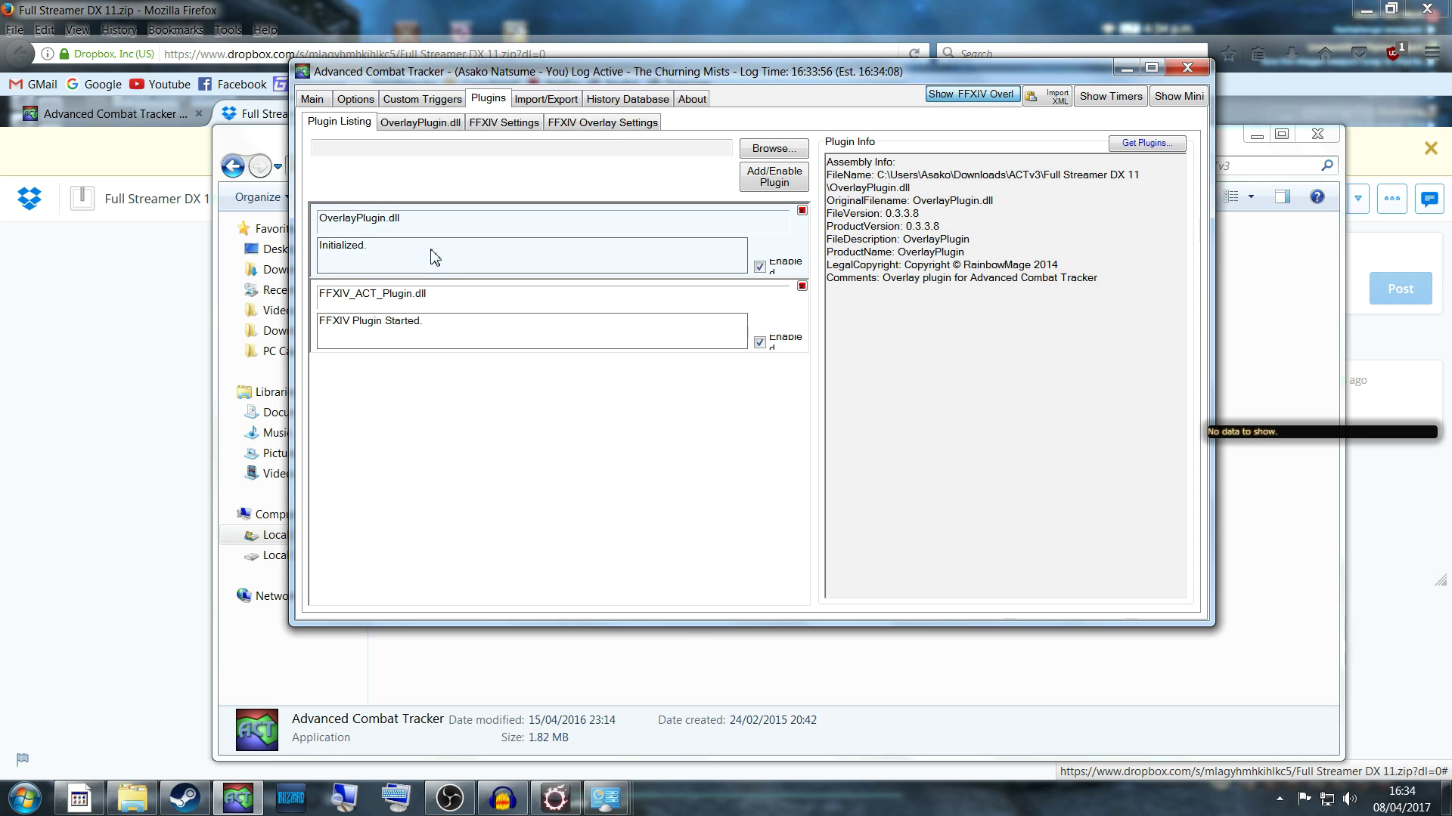
left_click(502, 319)
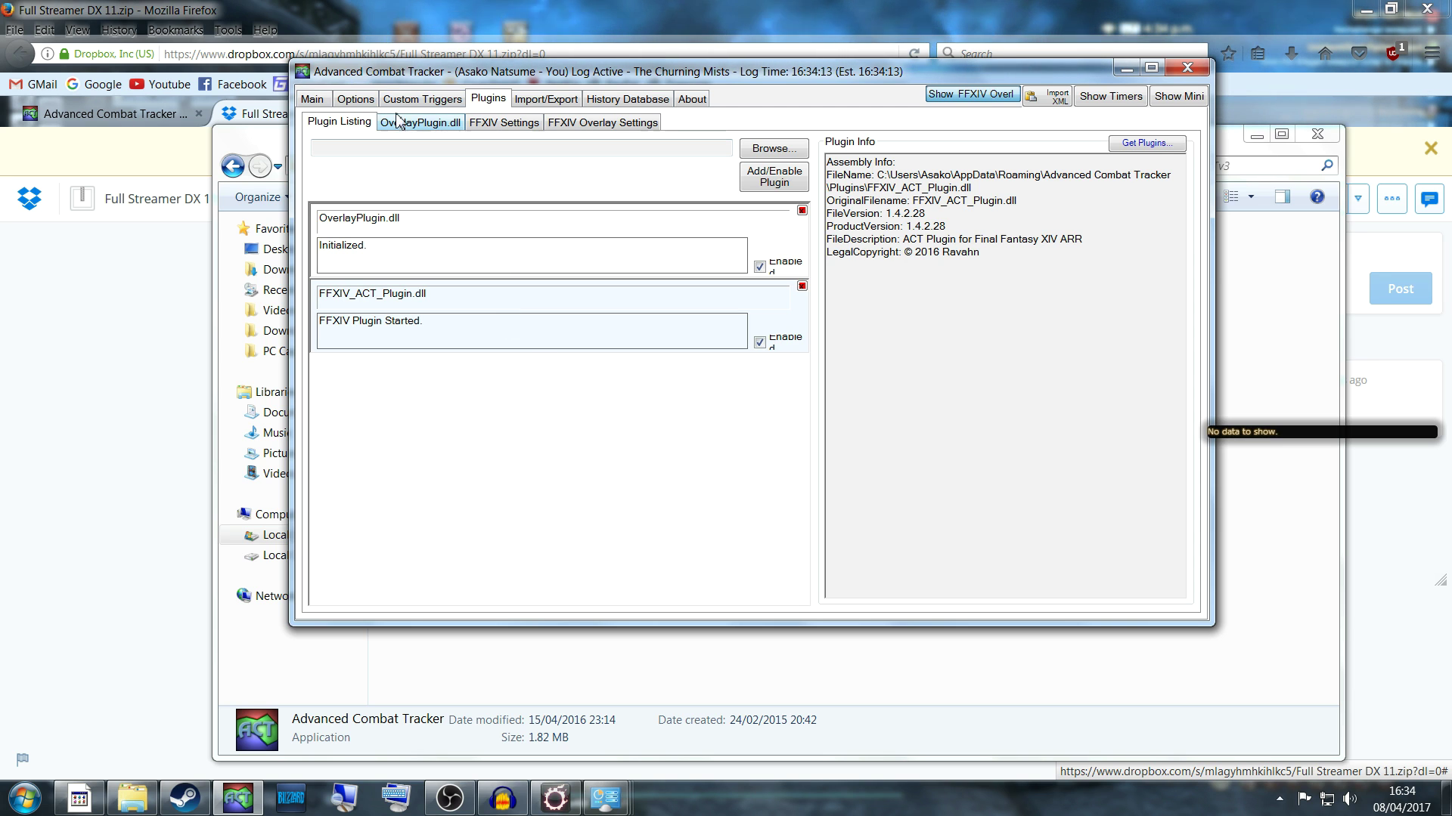
left_click(429, 124)
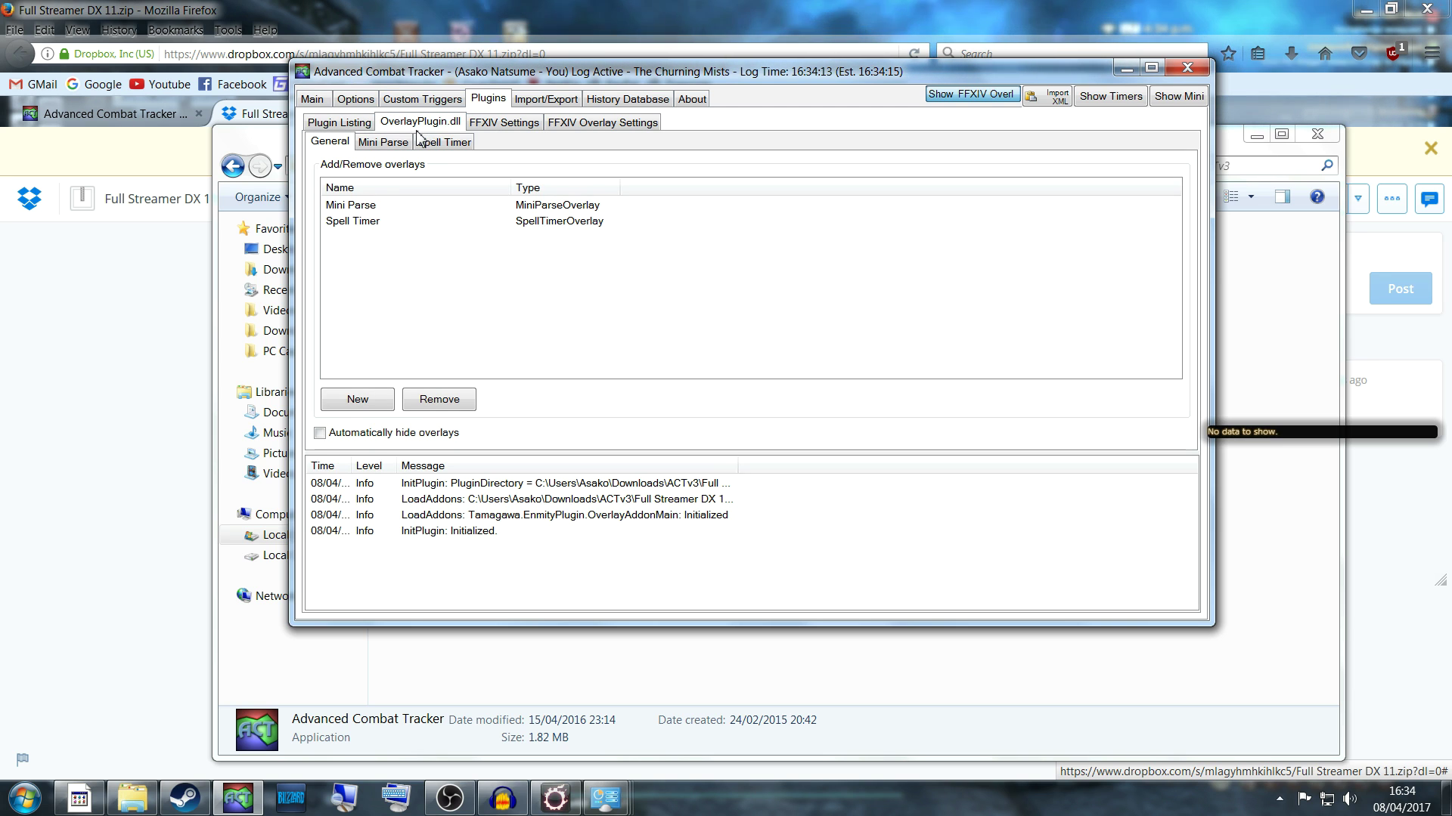
Enable click-through on the Mini Parse overlay and test that clicks reach the game
left_click(379, 143)
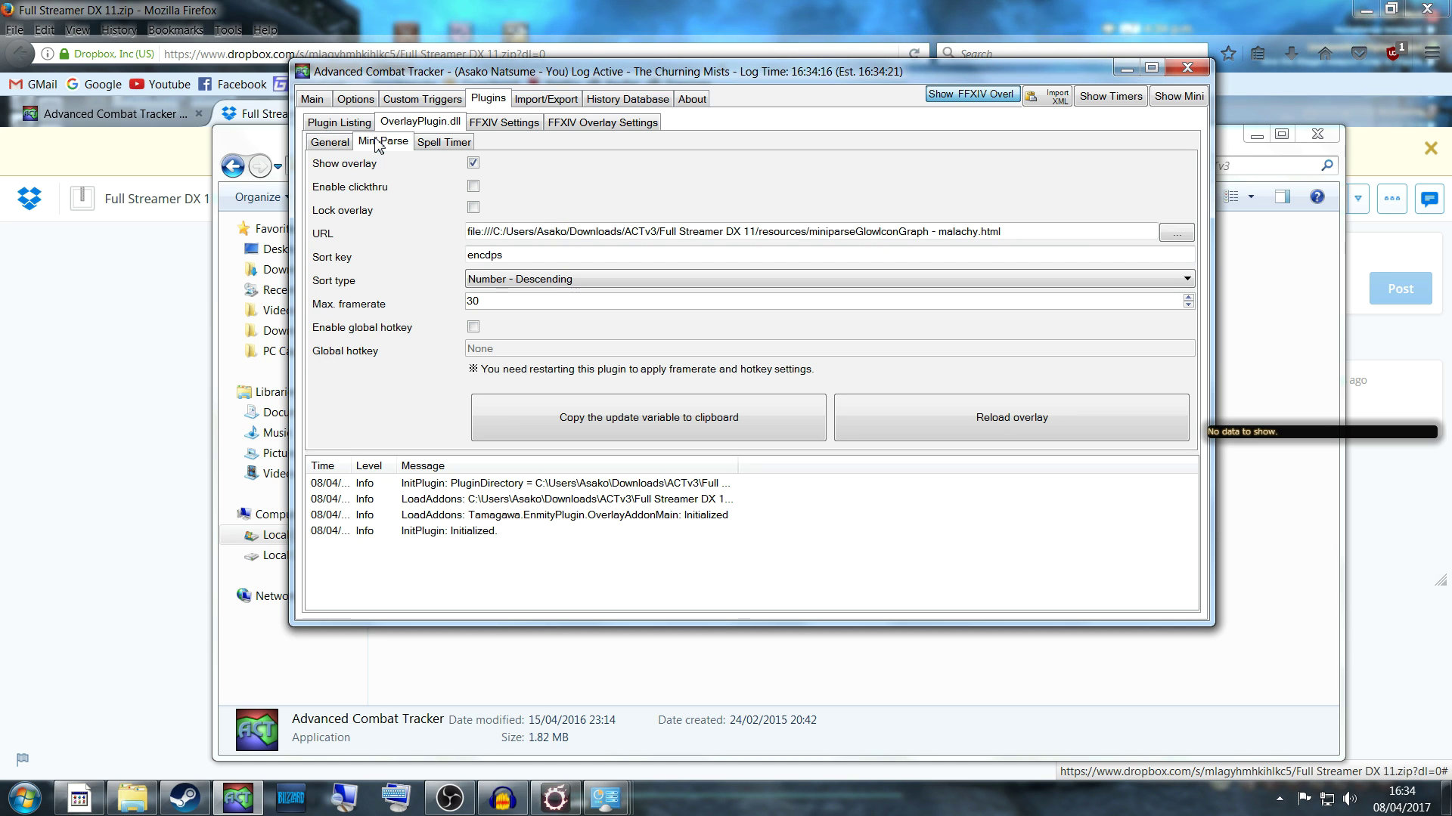
left_click(473, 187)
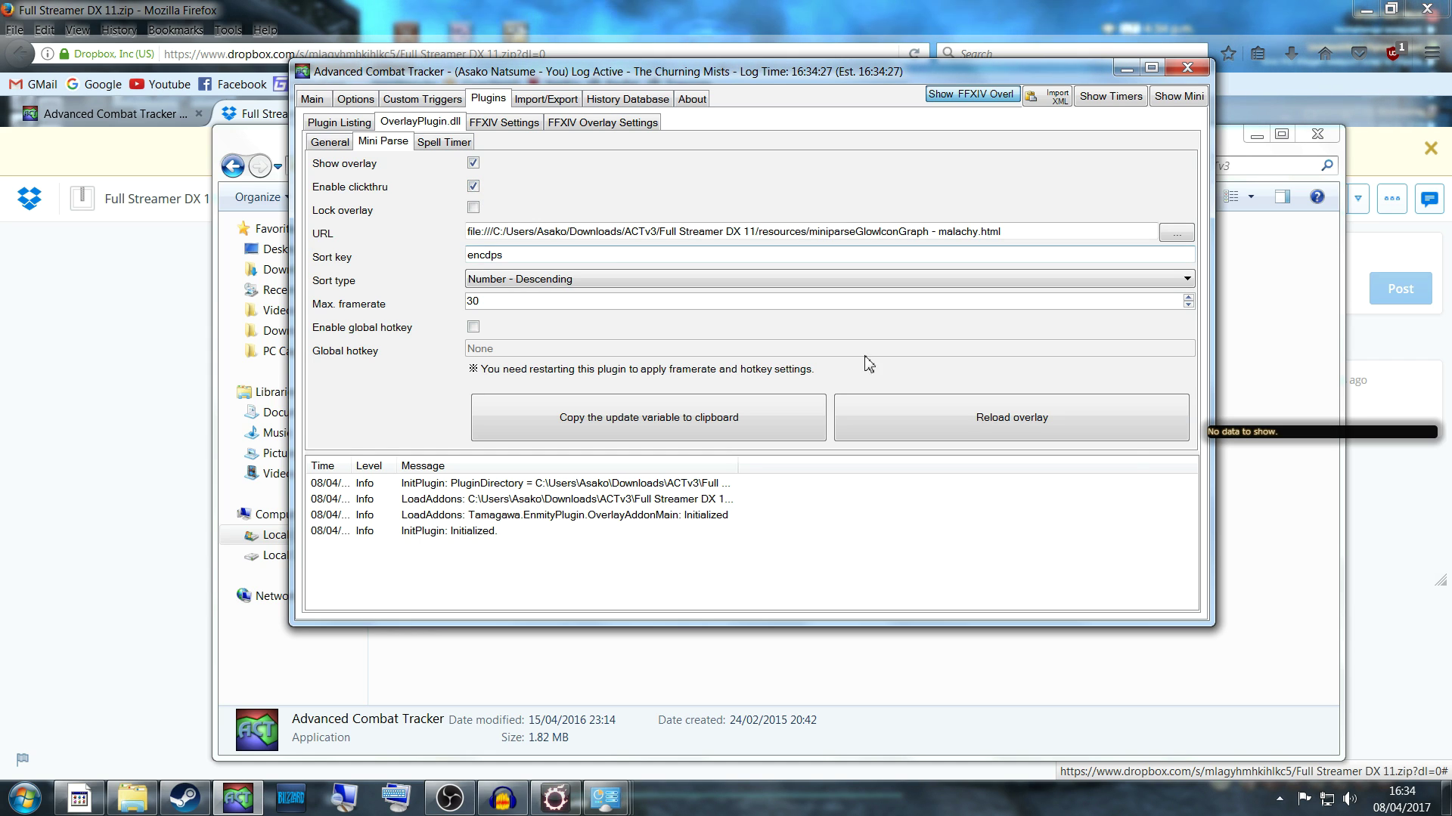
left_click(1240, 432)
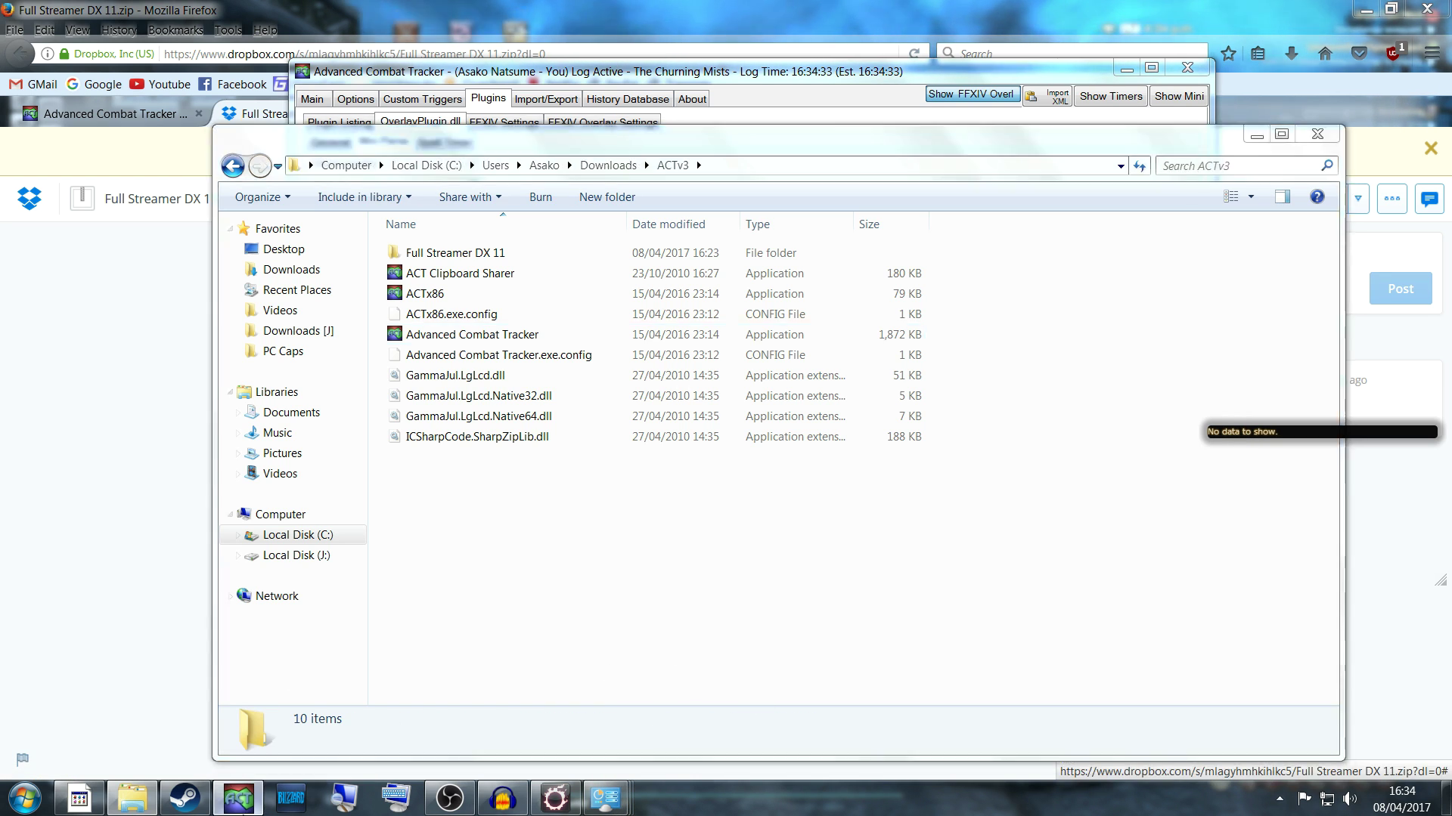
left_click(237, 797)
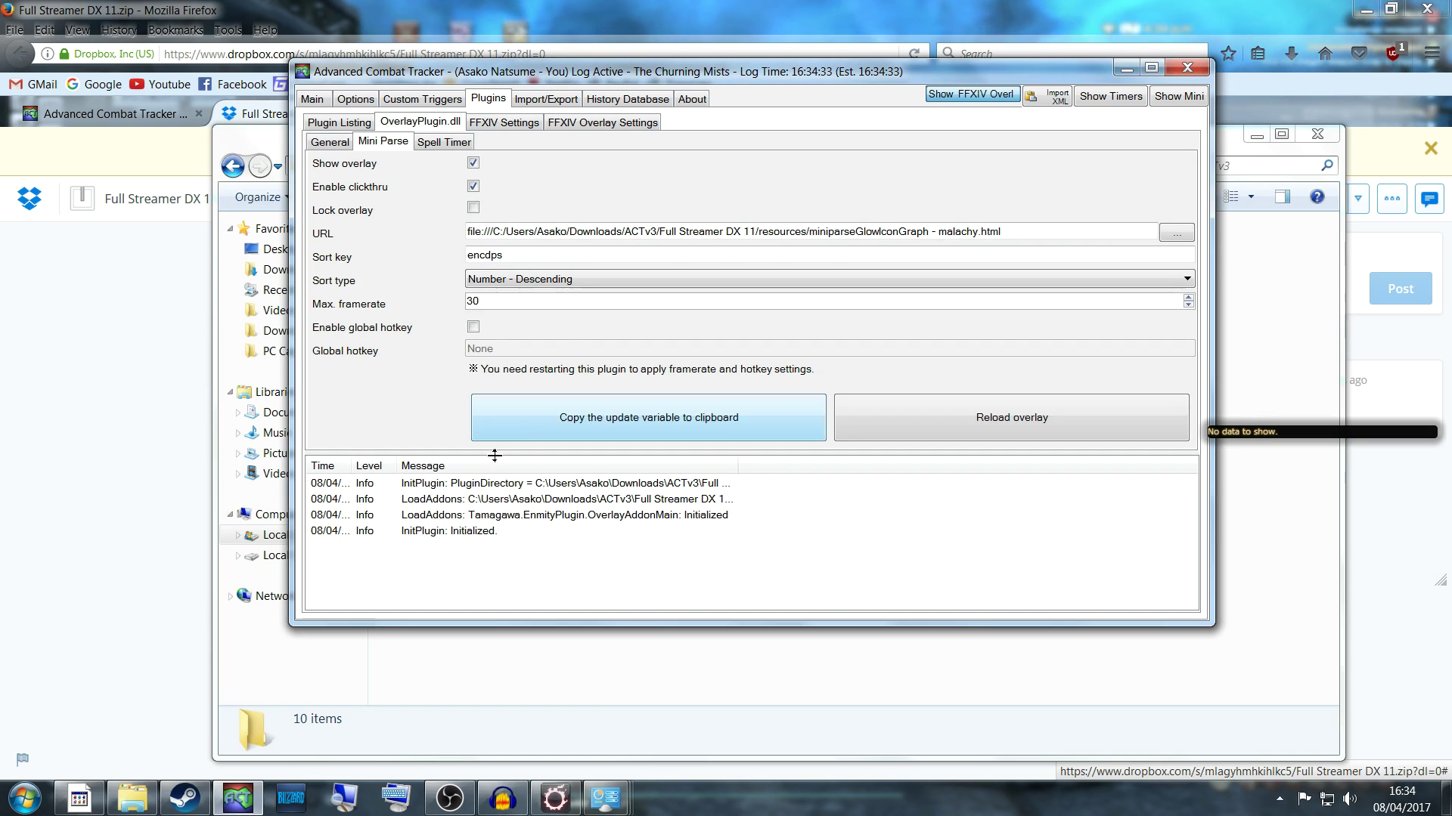
Nudge the Mini Parse overlay bar slightly, then re-enable click-through and test it again
left_click(474, 186)
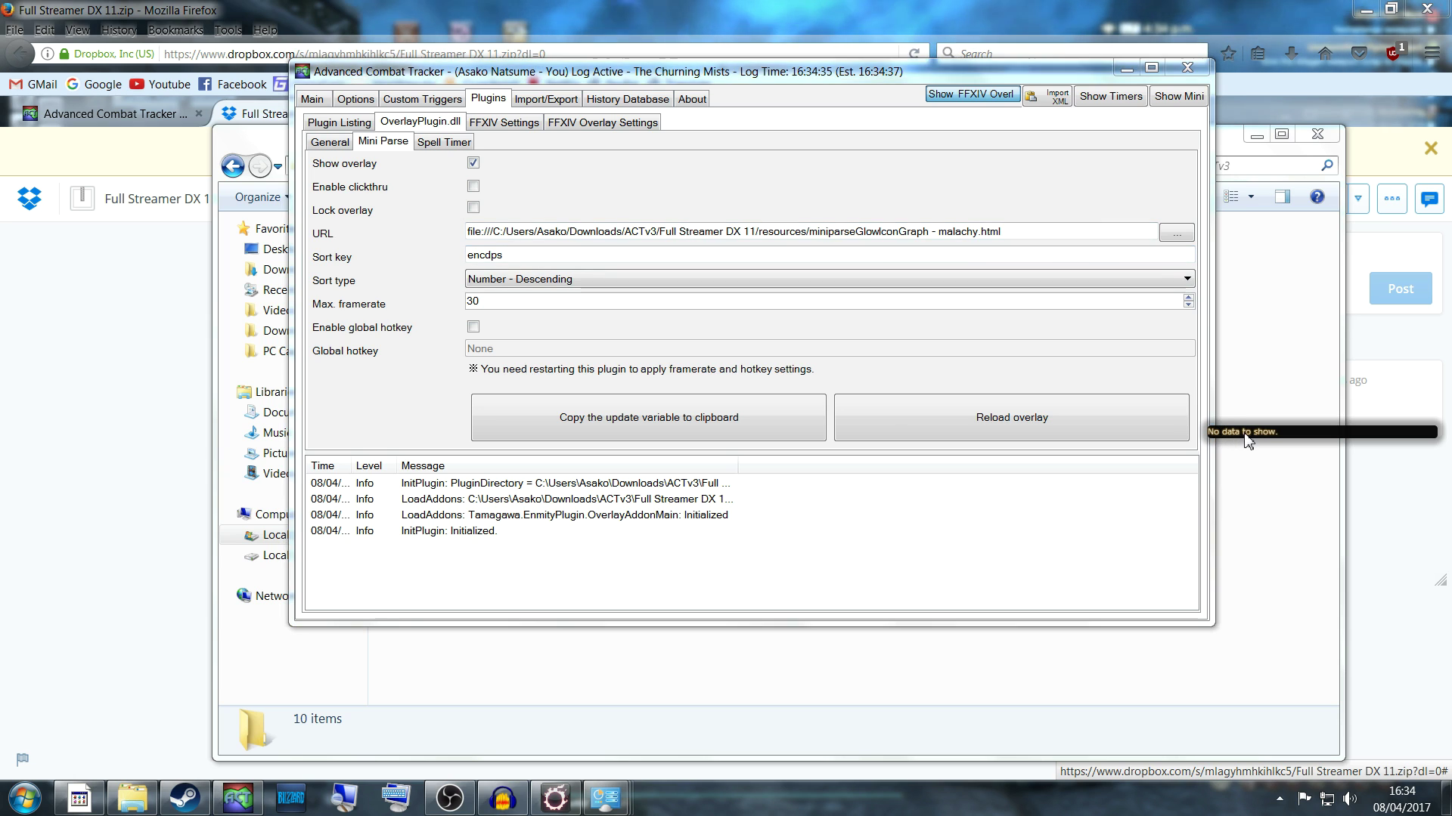
left_click_drag(1244, 435, 1241, 434)
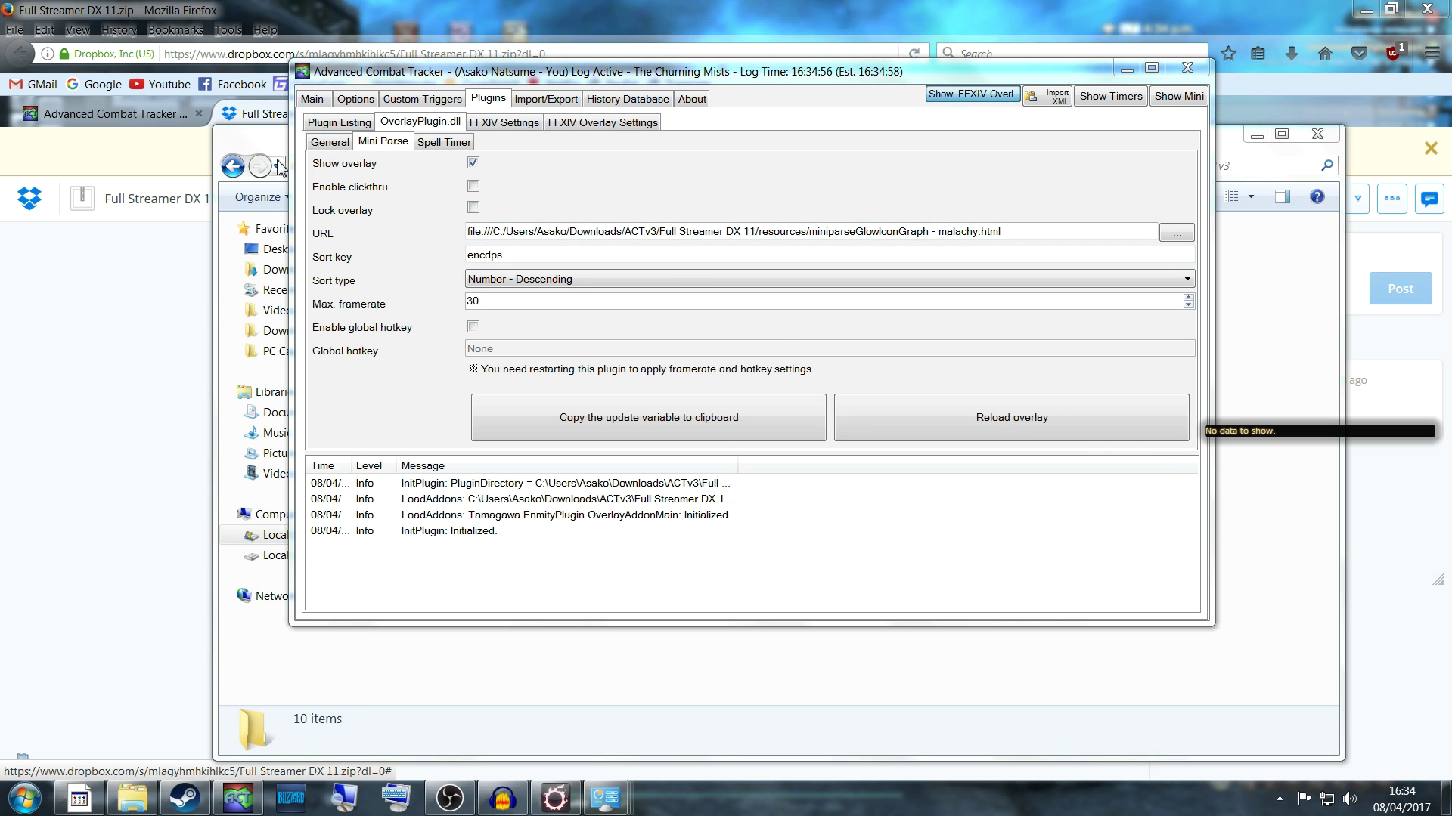
left_click(472, 186)
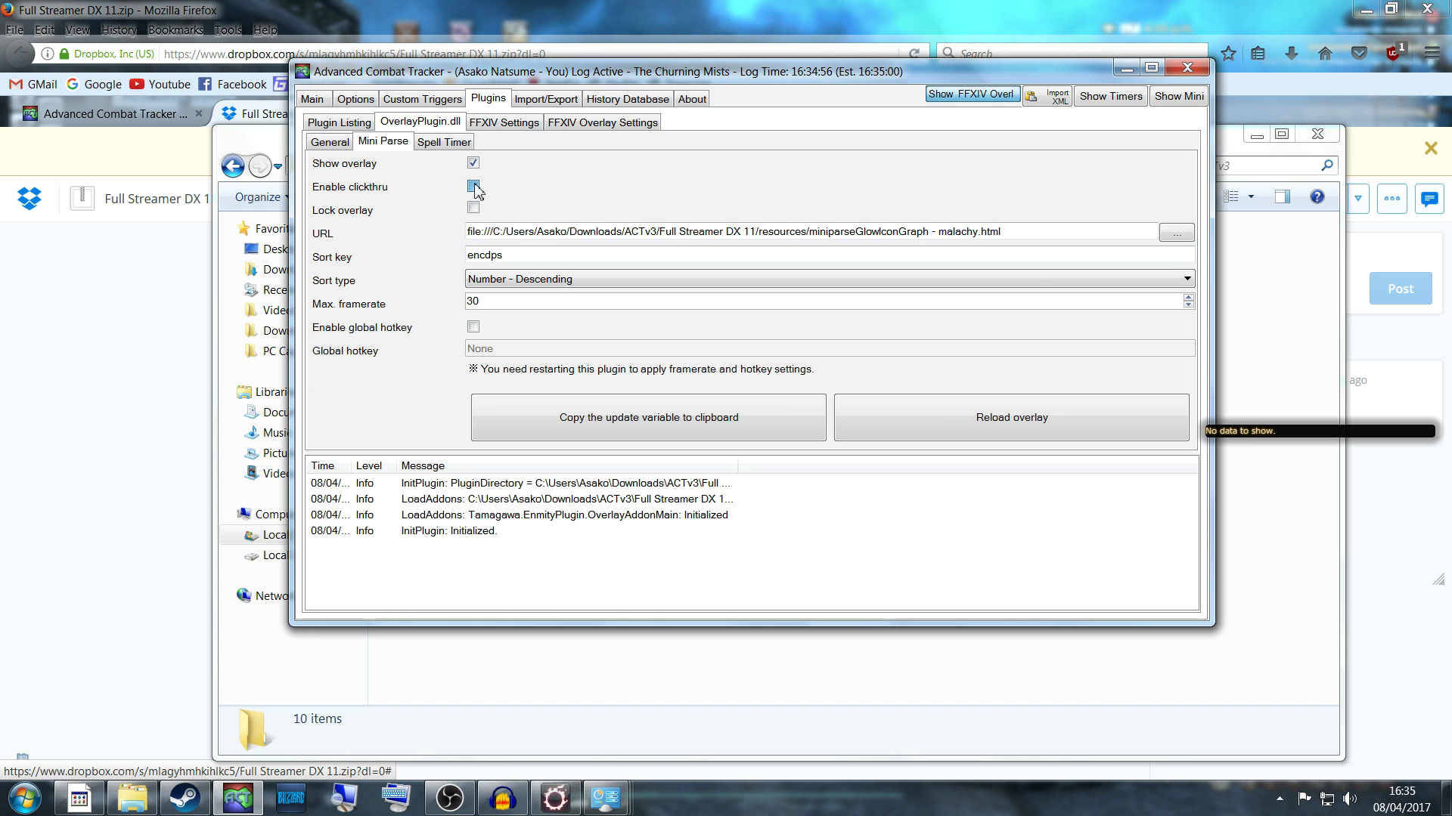
left_click(1310, 434)
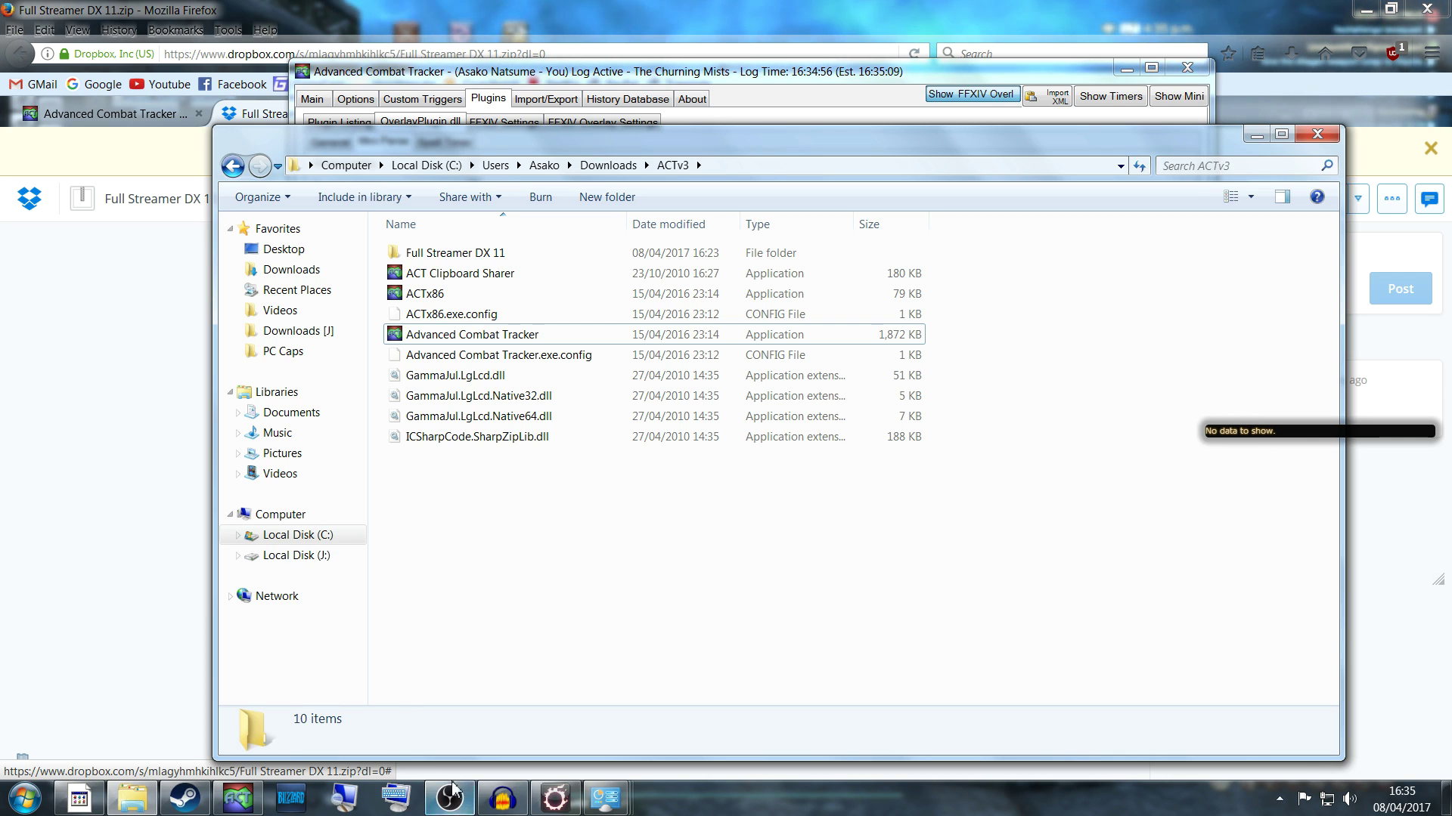
left_click(237, 797)
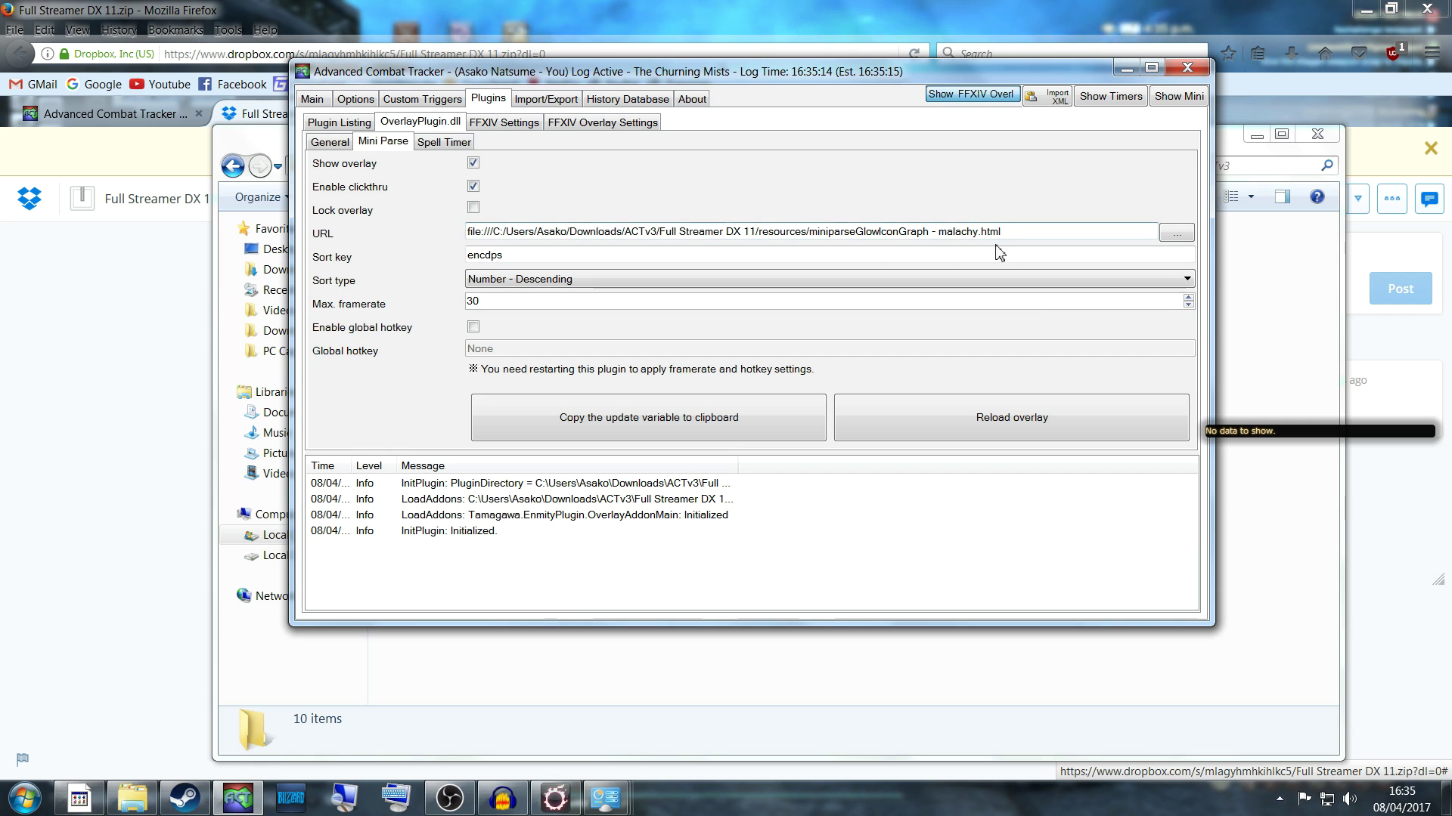
left_click(1176, 232)
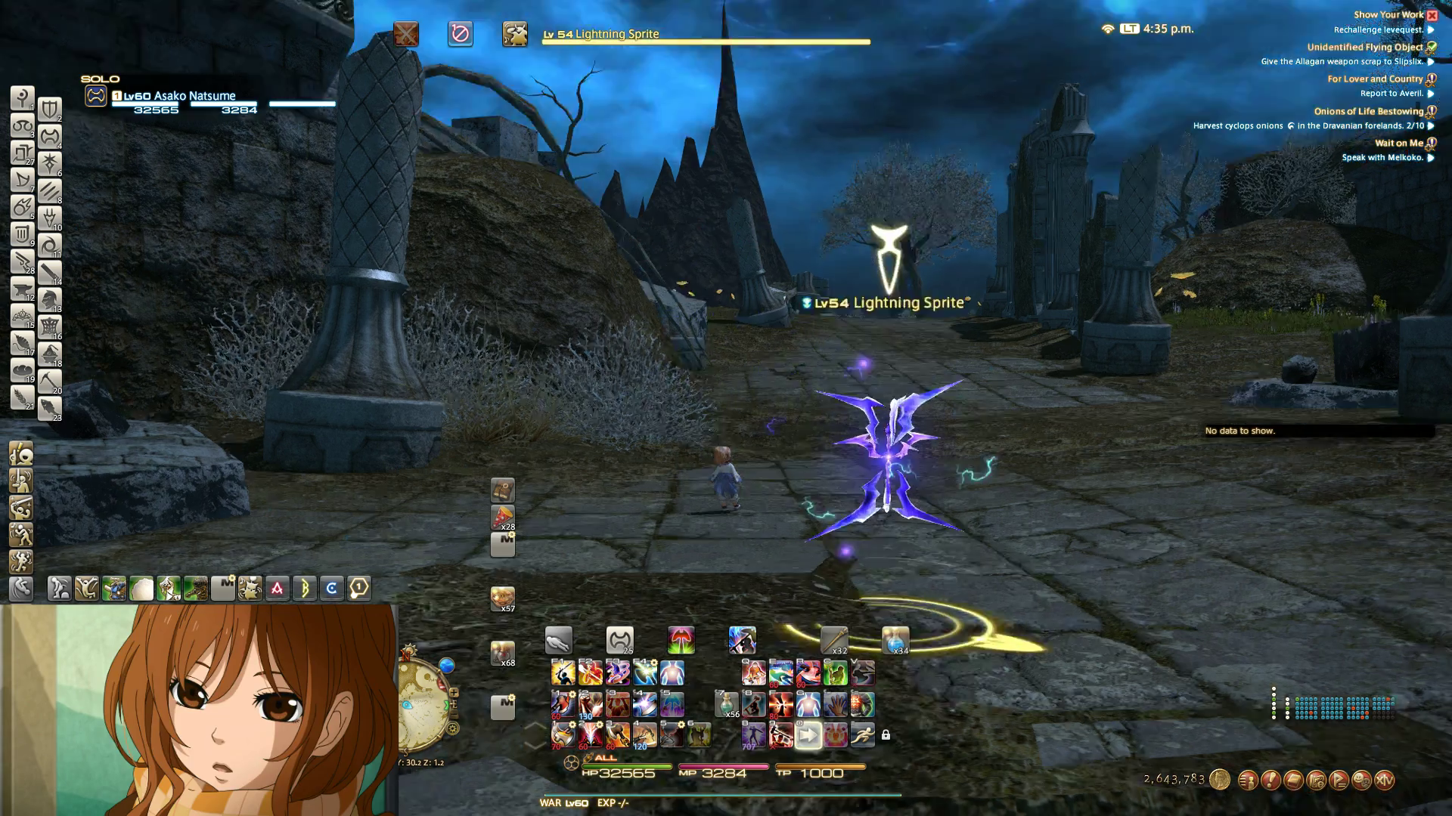
Kill the Lightning Sprite with Heavy Swing, Maim, Storm's Eye and Skull Sunder, then alt-tab back to ACT
key("1")
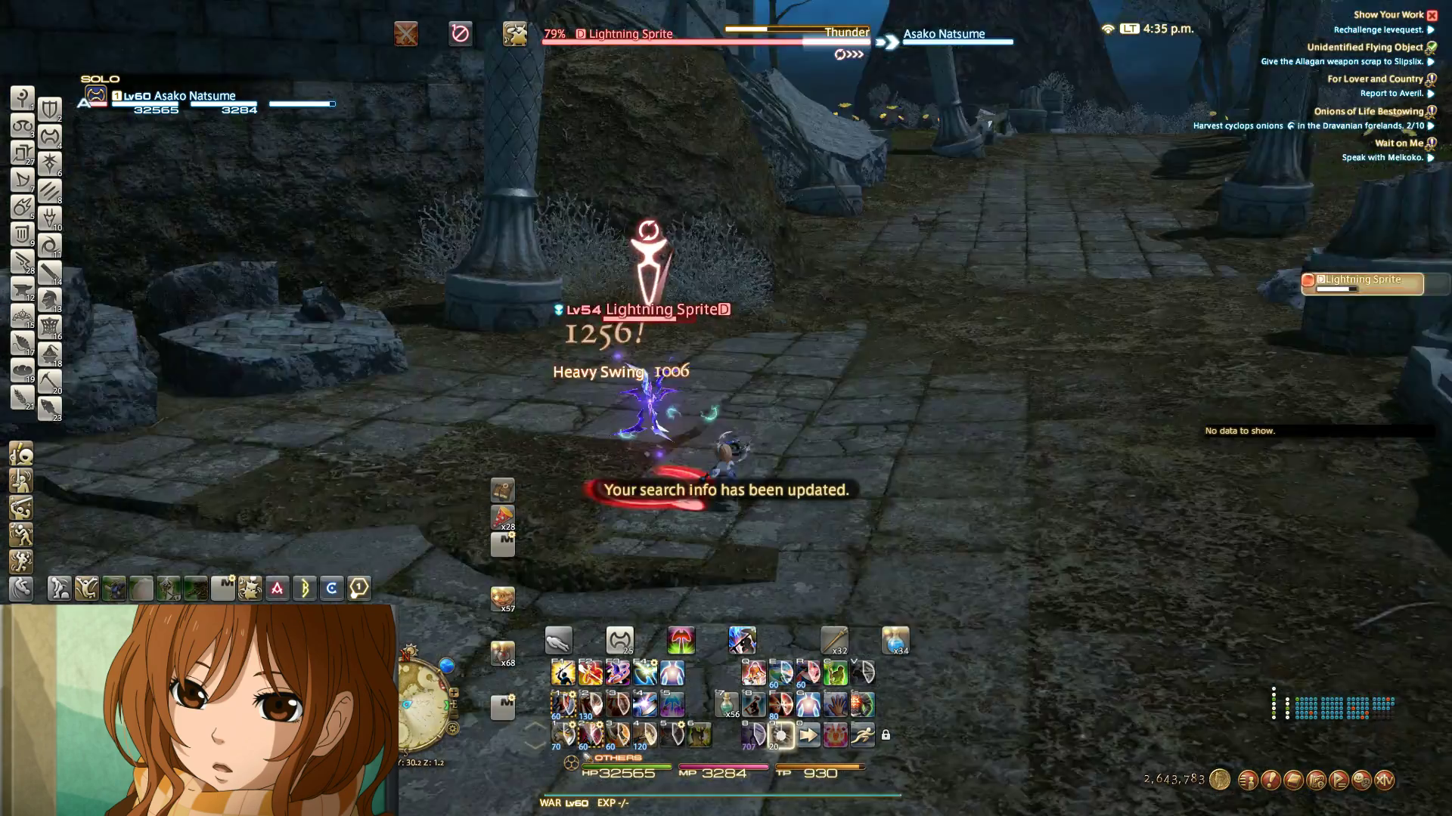
key("2")
key("3")
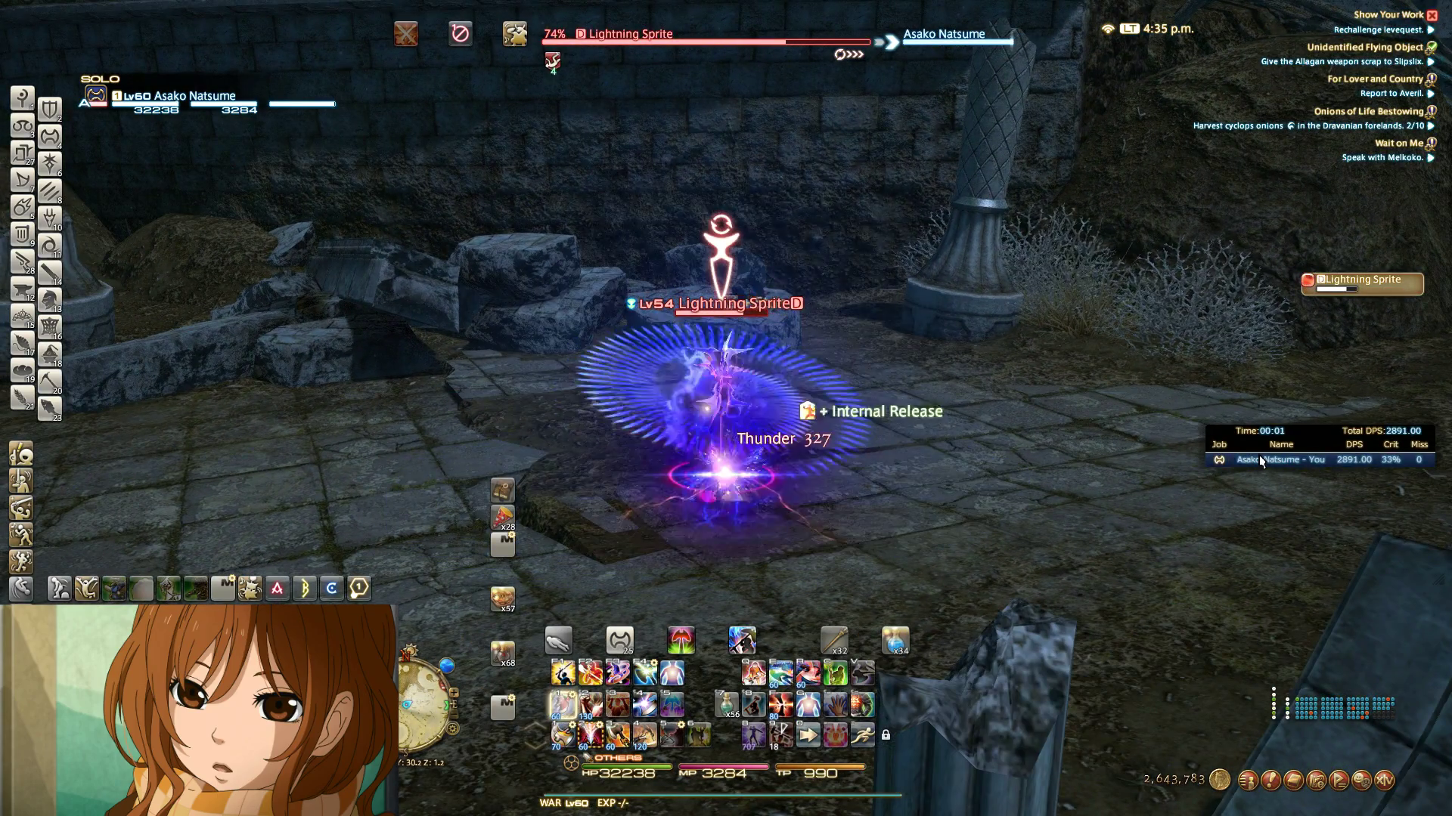
key("4")
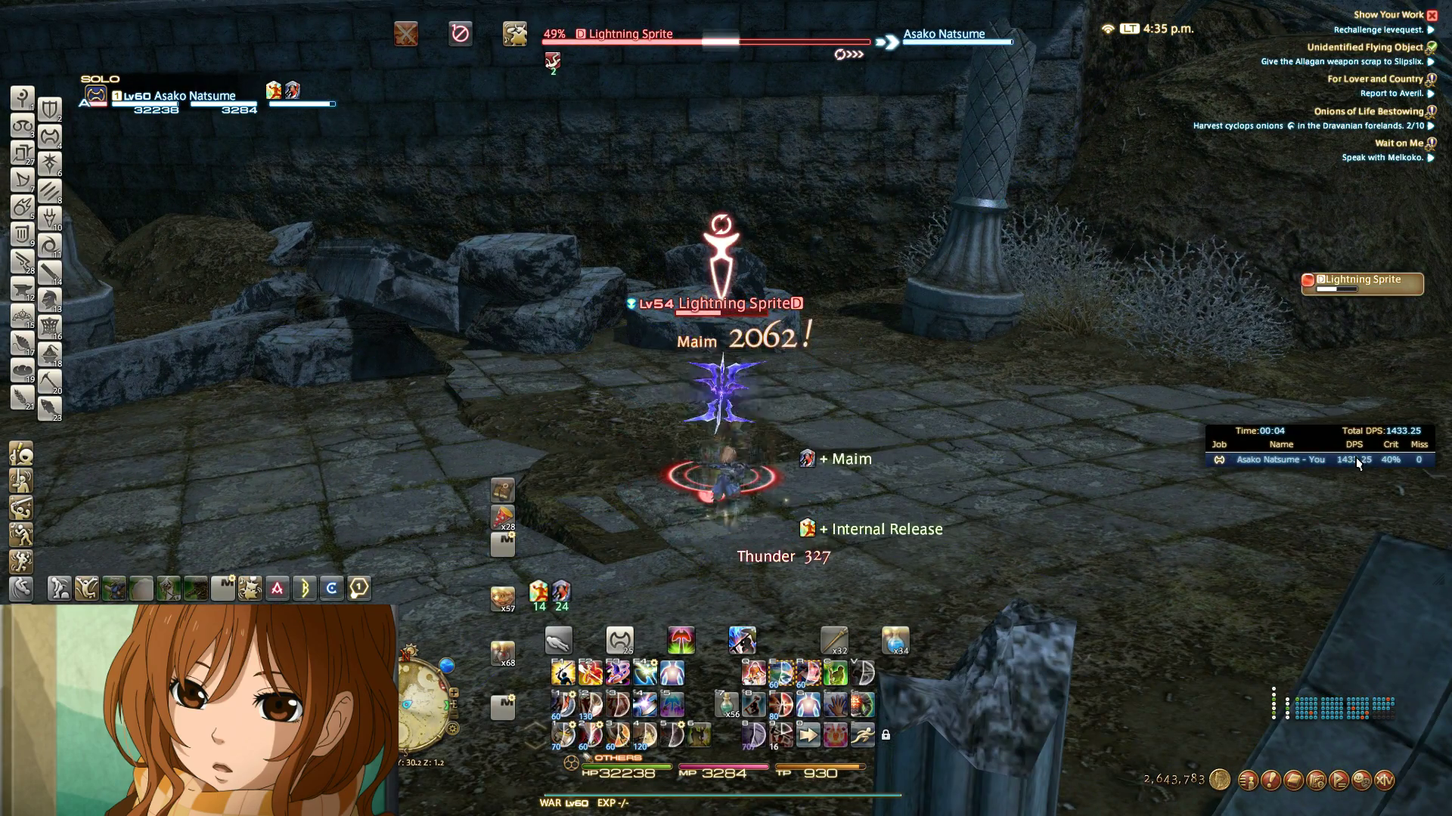
left_click_drag(1046, 405, 953, 408)
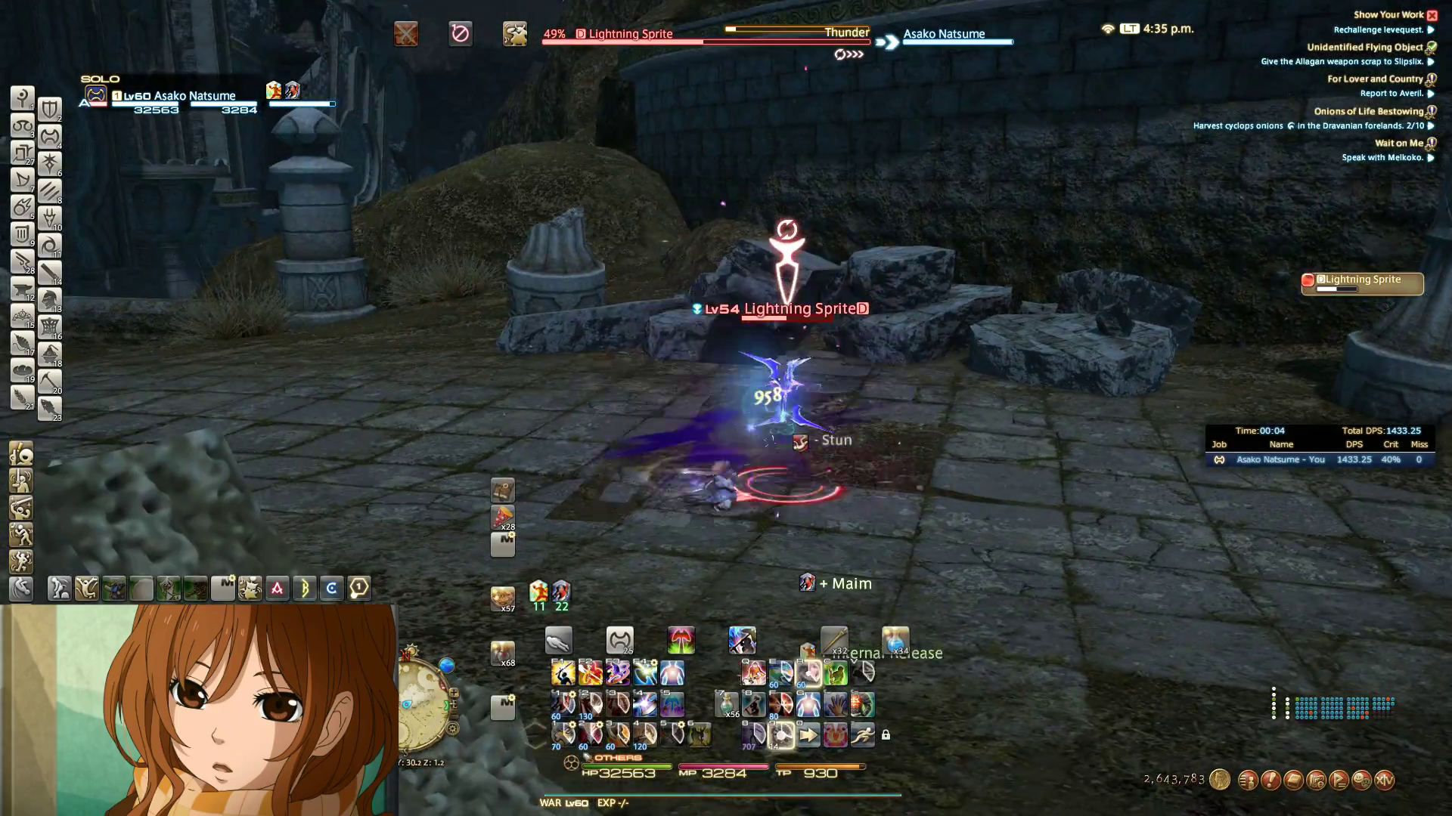
key("5")
key("6")
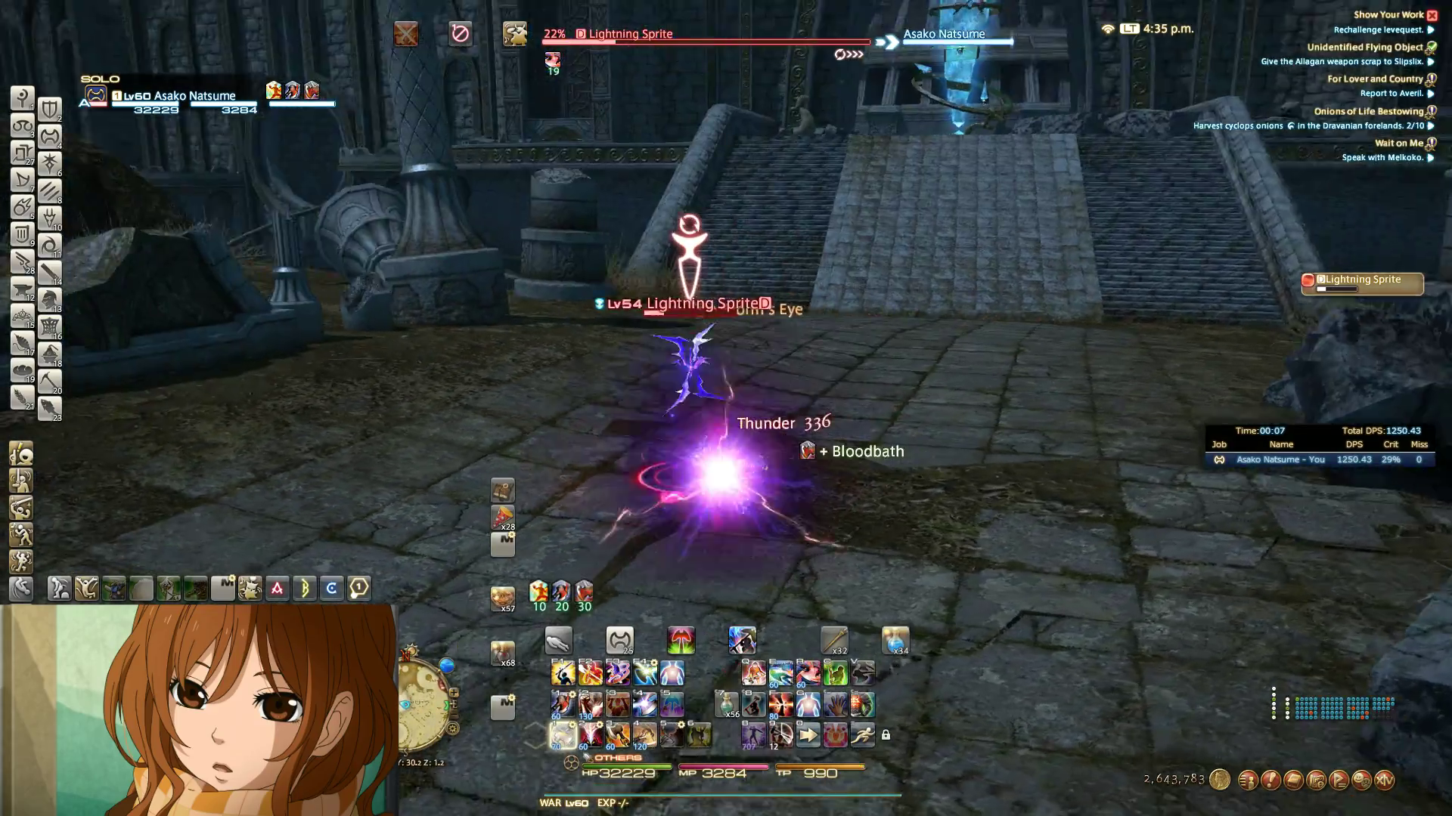
key("1")
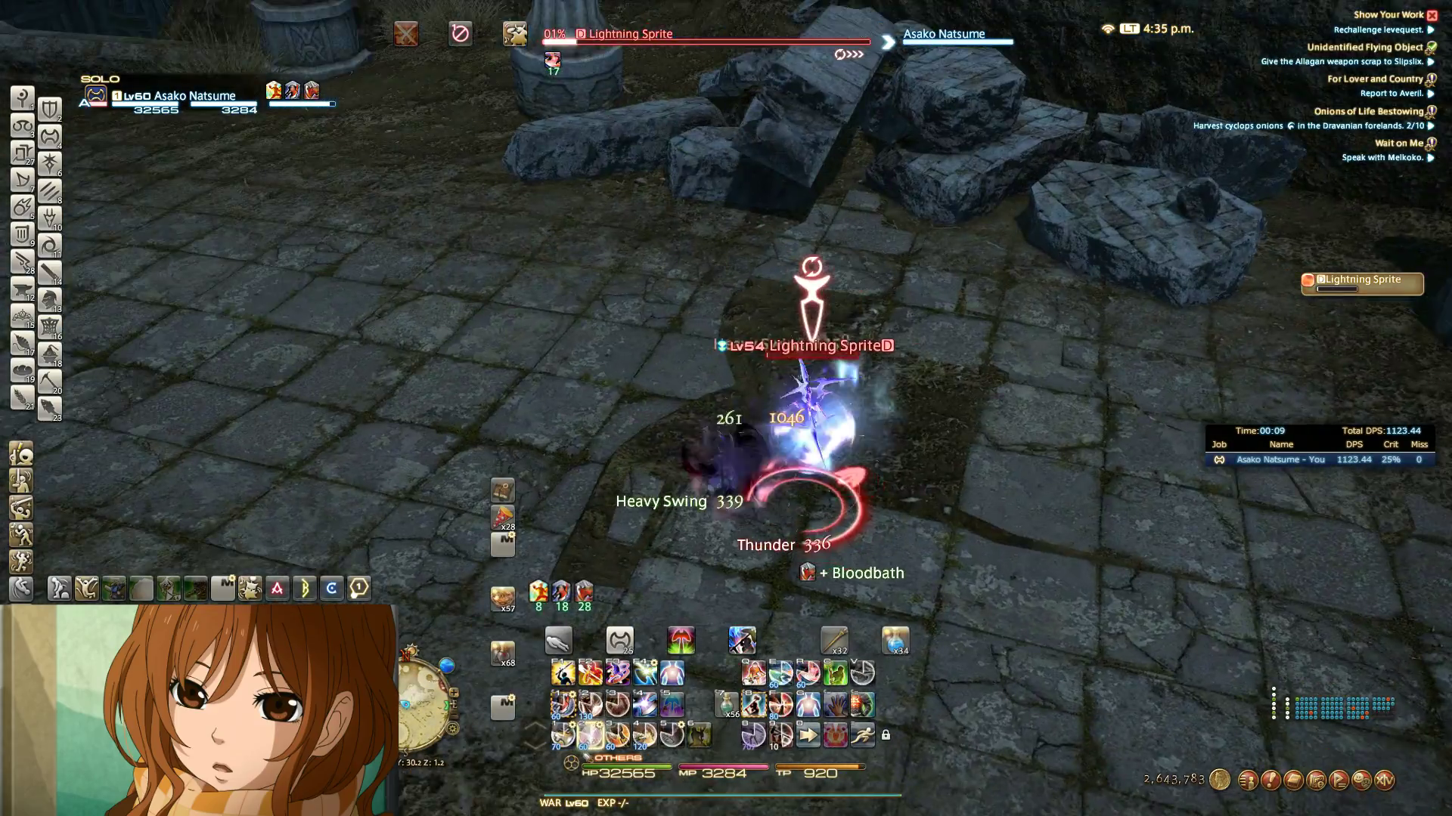
key("2")
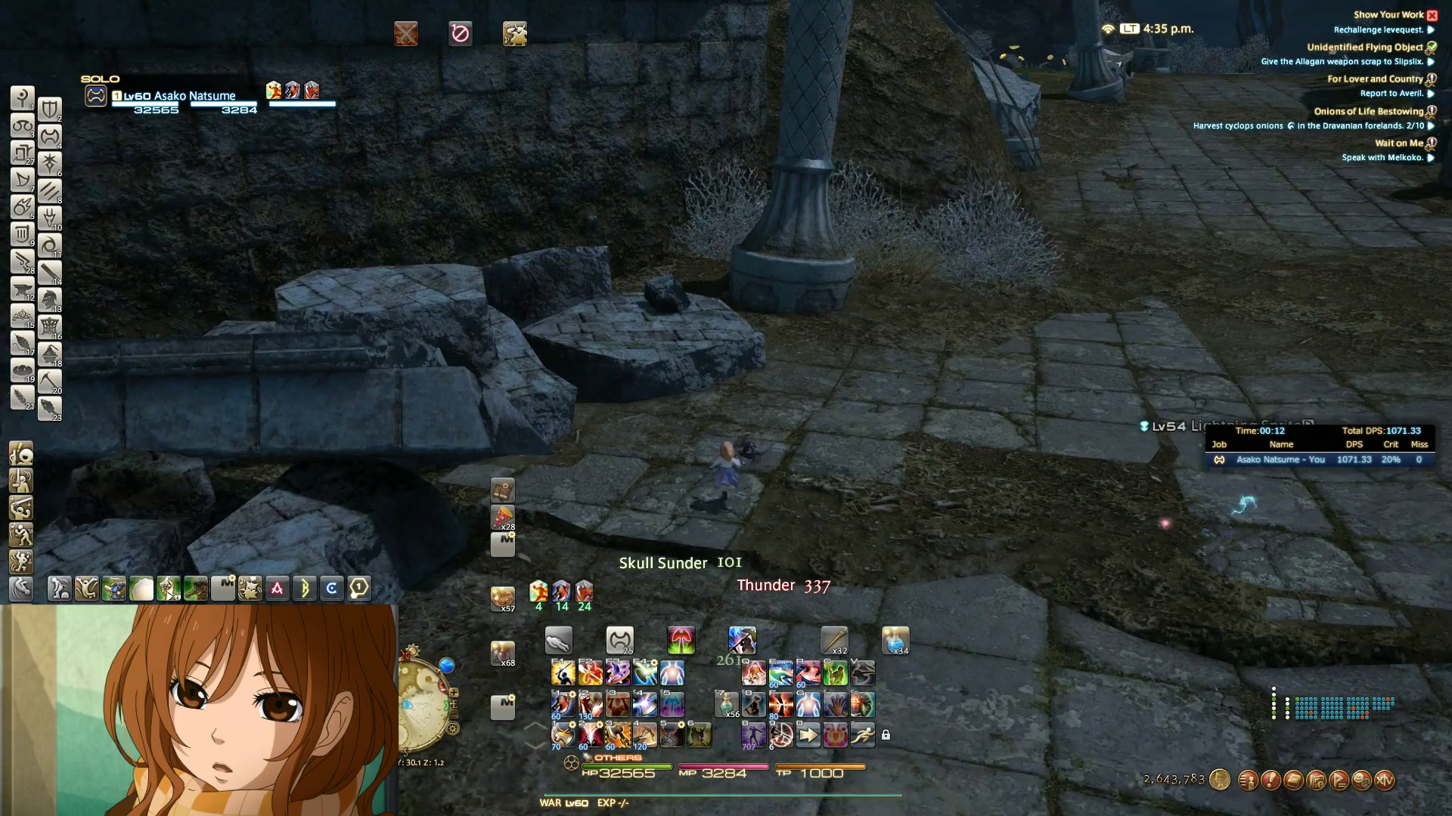
key("alt+Tab")
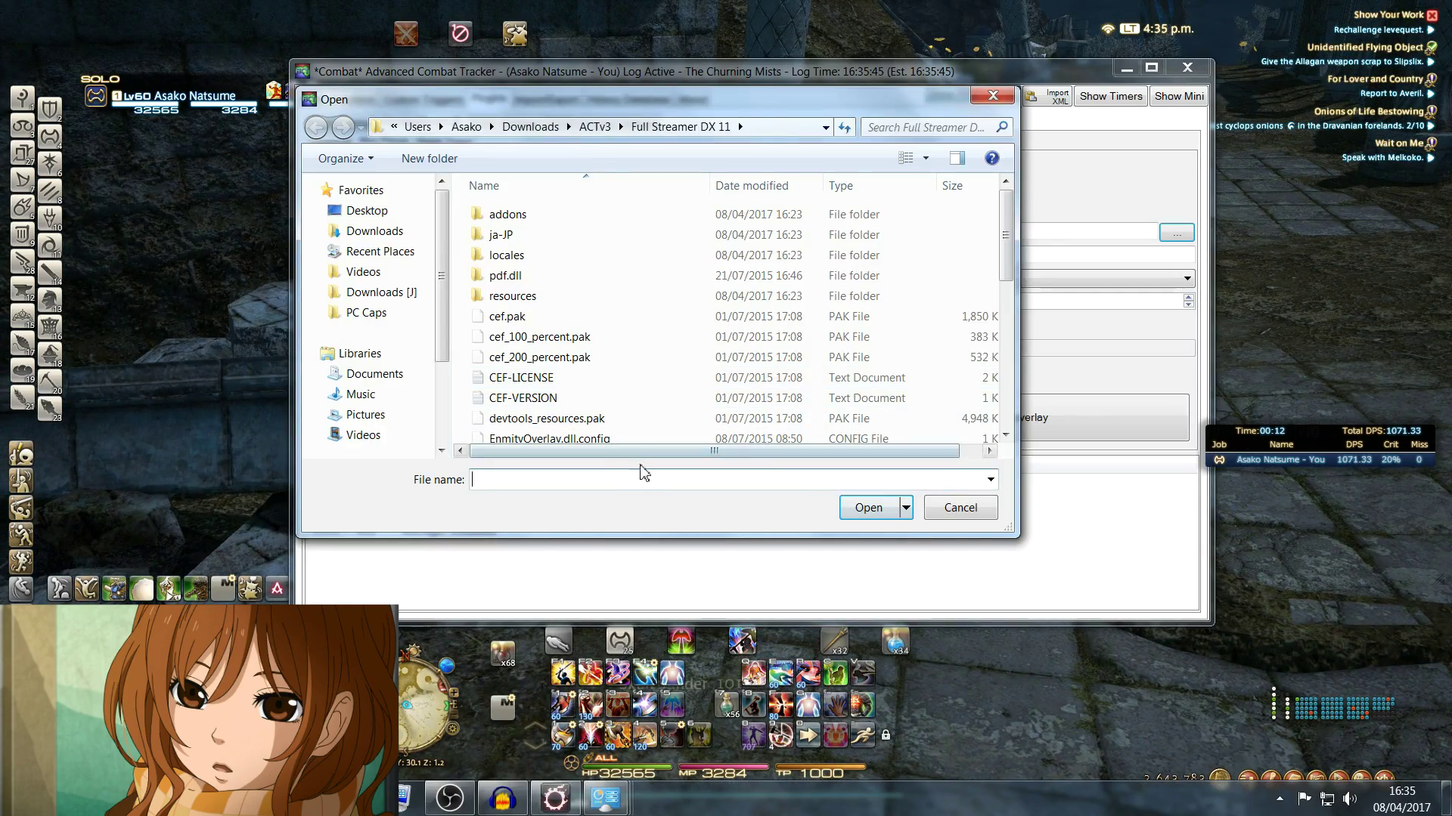
Reopen the overlay URL picker in the resources folder and compare the miniparseGlowIcon skins
left_click(944, 514)
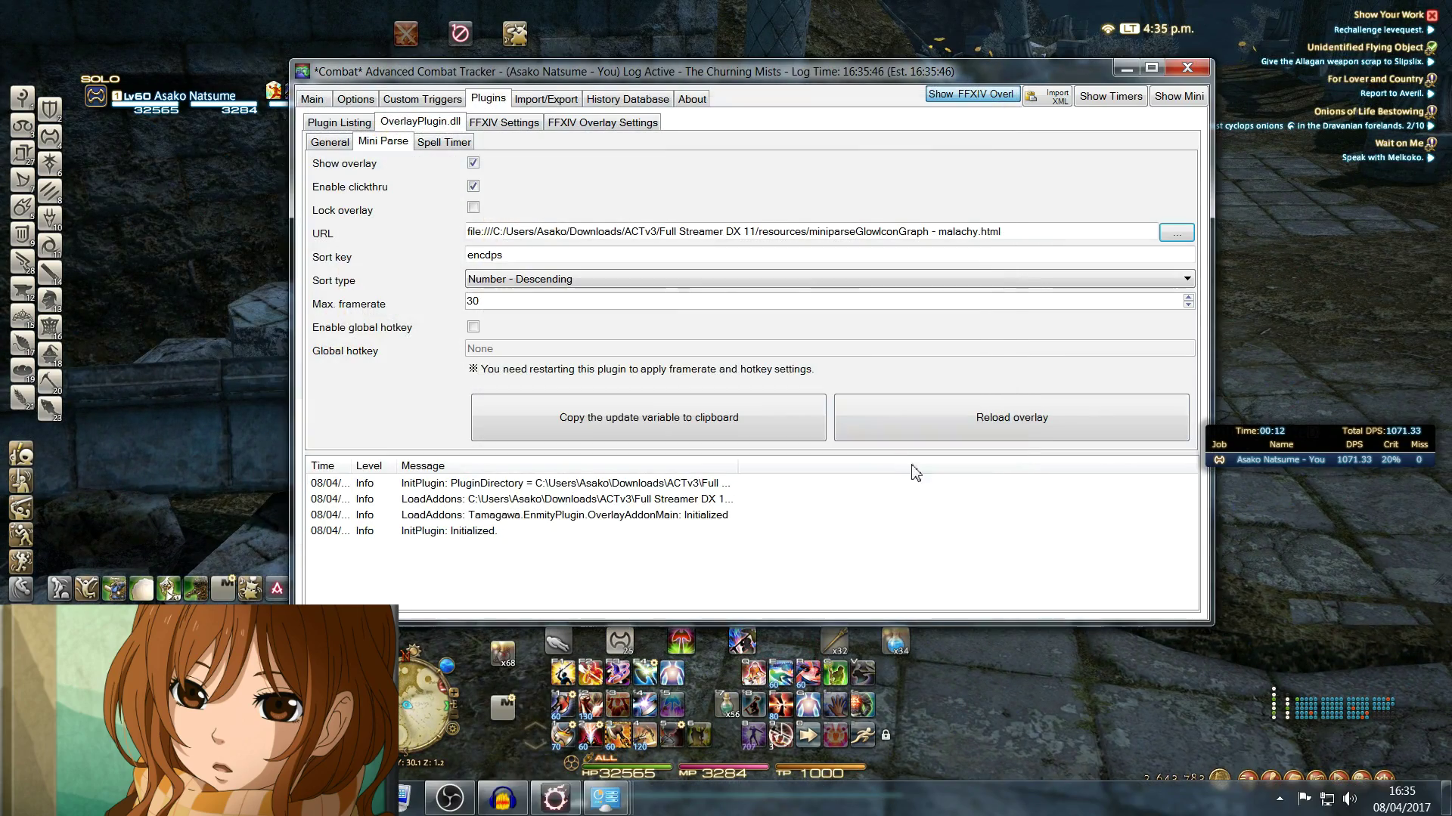
left_click(1176, 232)
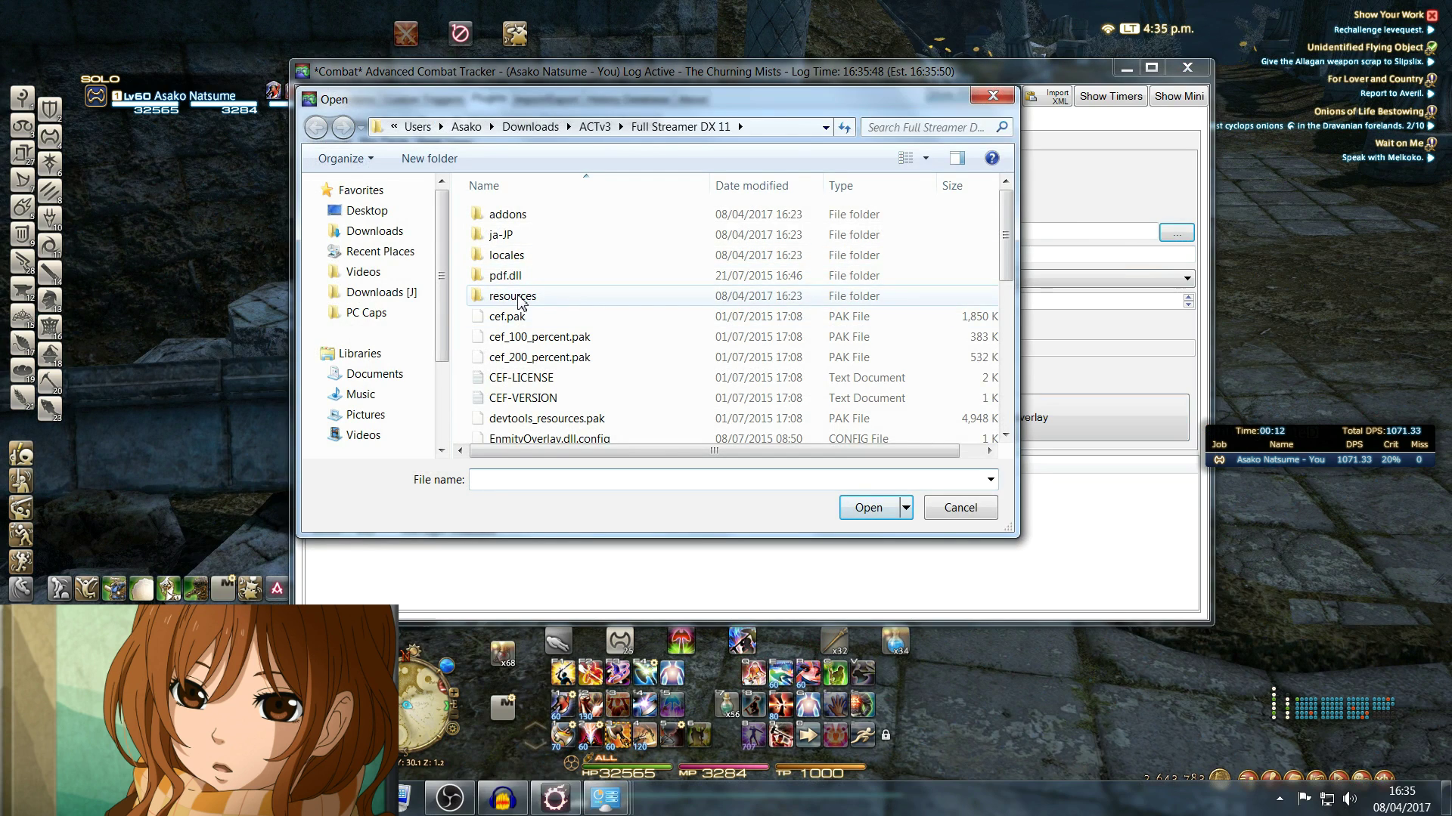
double_click(518, 298)
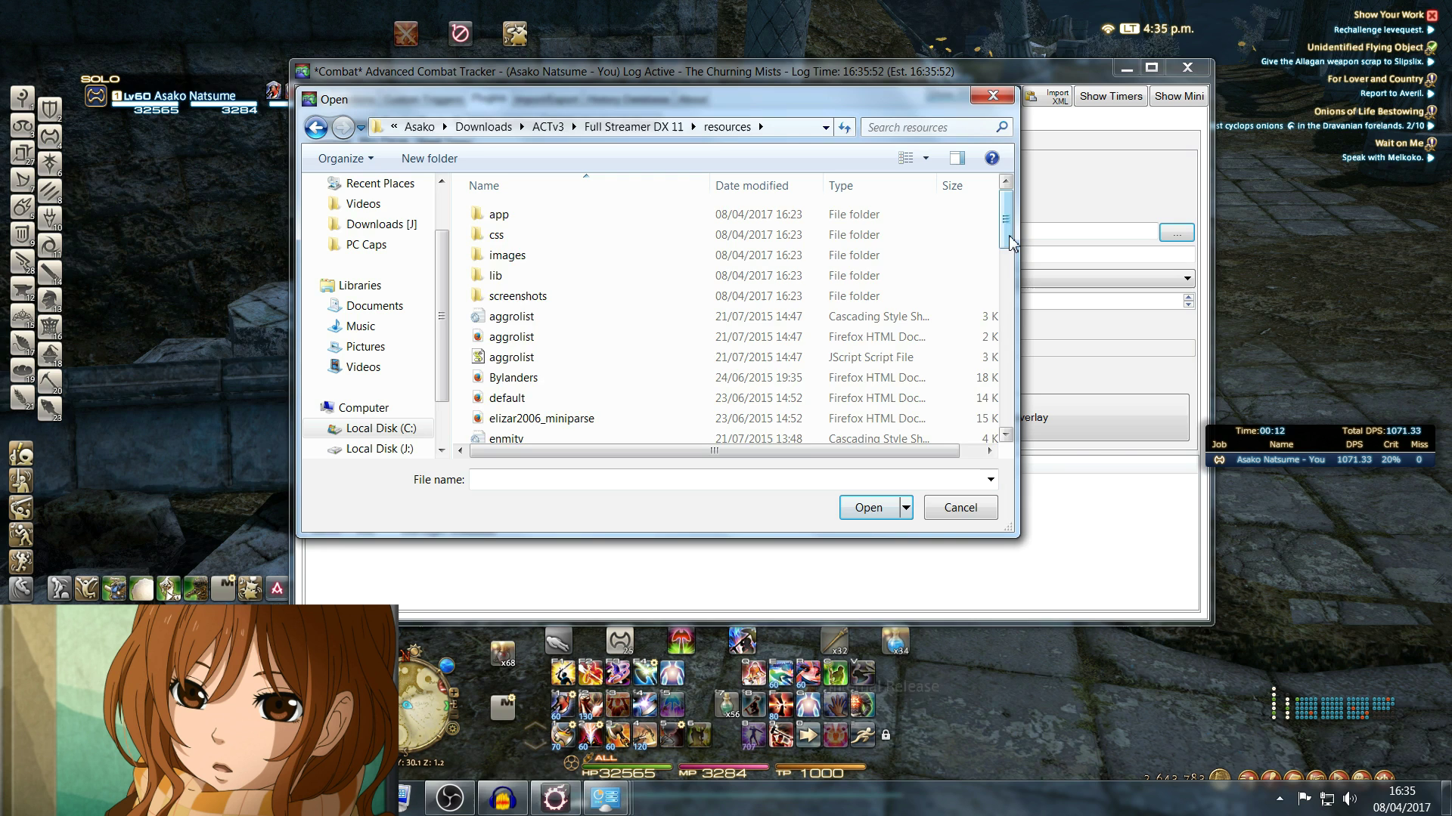
scroll(1007, 263, "down", 2)
scroll(1007, 264, "down", 6)
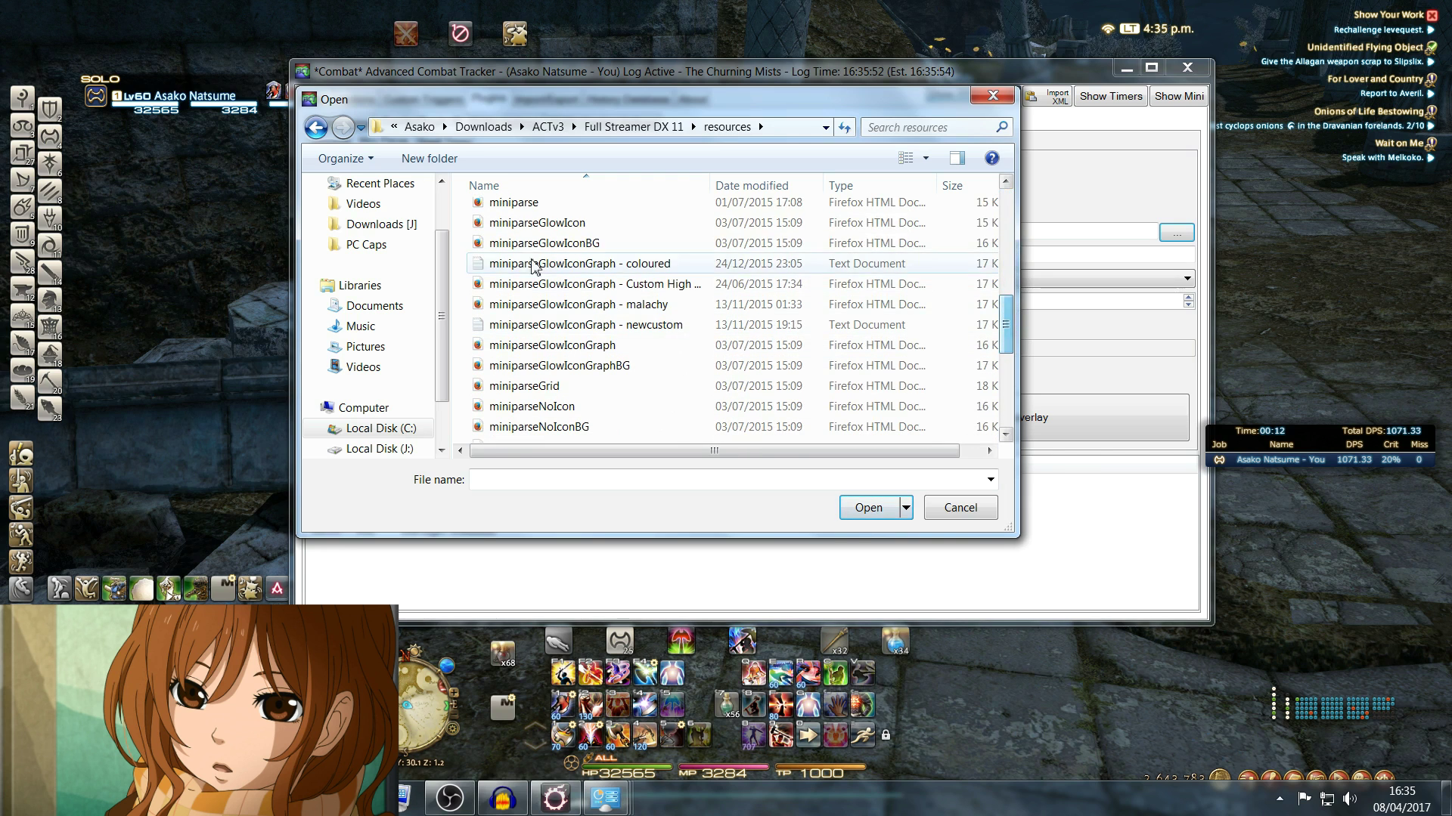
left_click(529, 224)
left_click(529, 243)
left_click(532, 366)
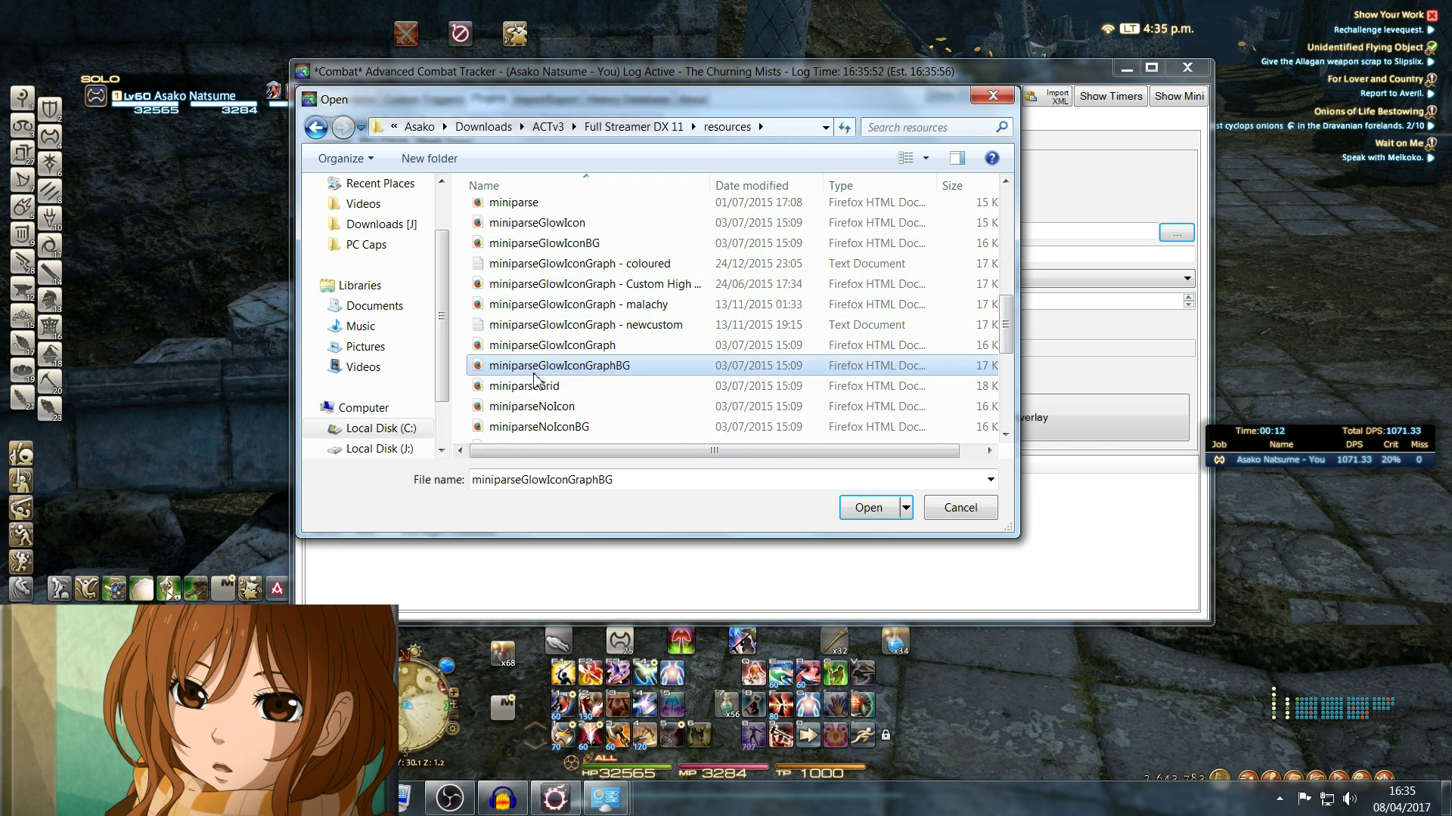
Compare the miniparseStdIcon skins, then settle on miniparseGlowIconGraph - malachy.html
scroll(533, 372, "down", 2)
left_click(529, 330)
left_click(530, 351)
left_click(527, 392)
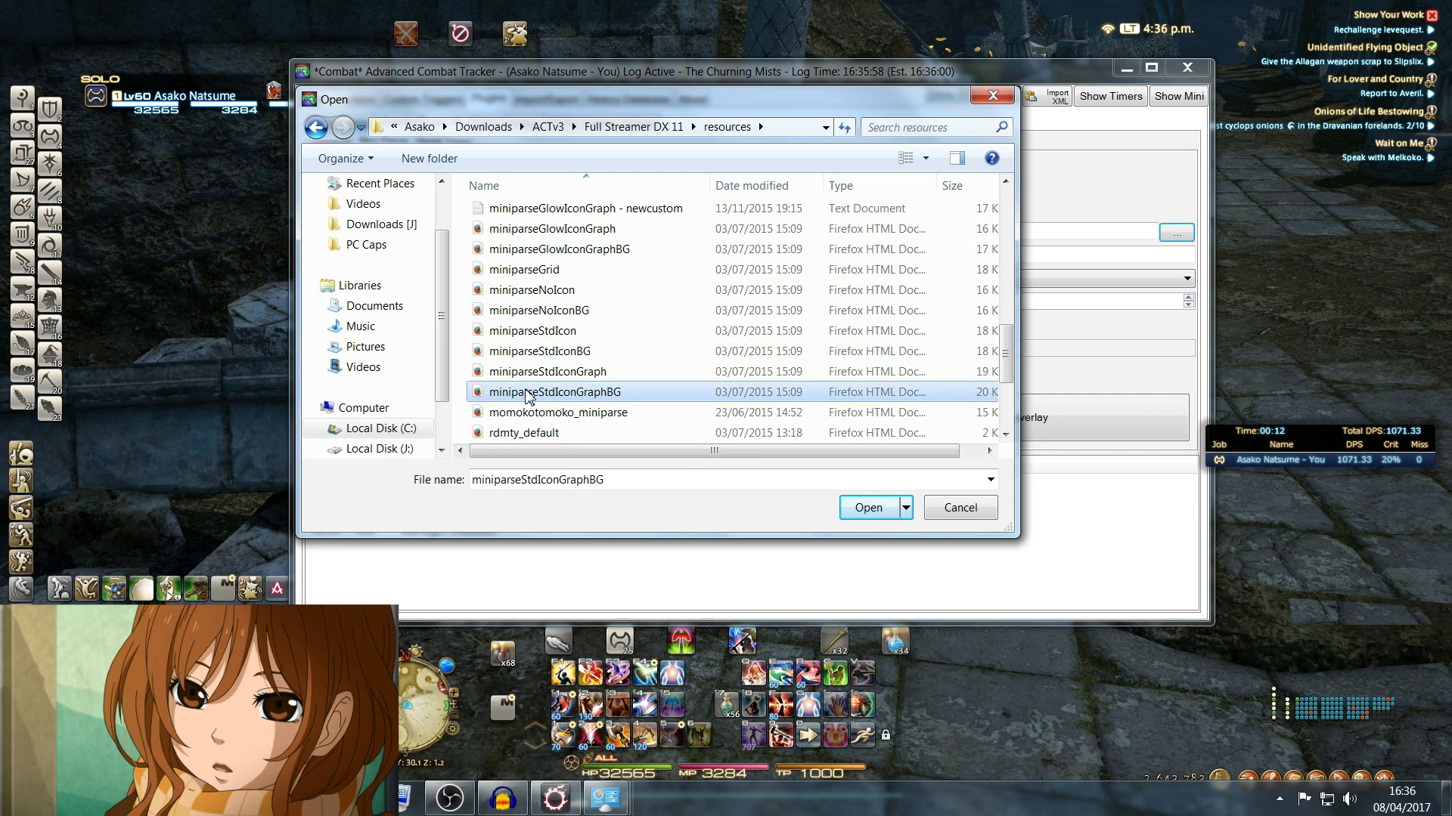
scroll(533, 392, "down", 3)
scroll(537, 397, "up", 3)
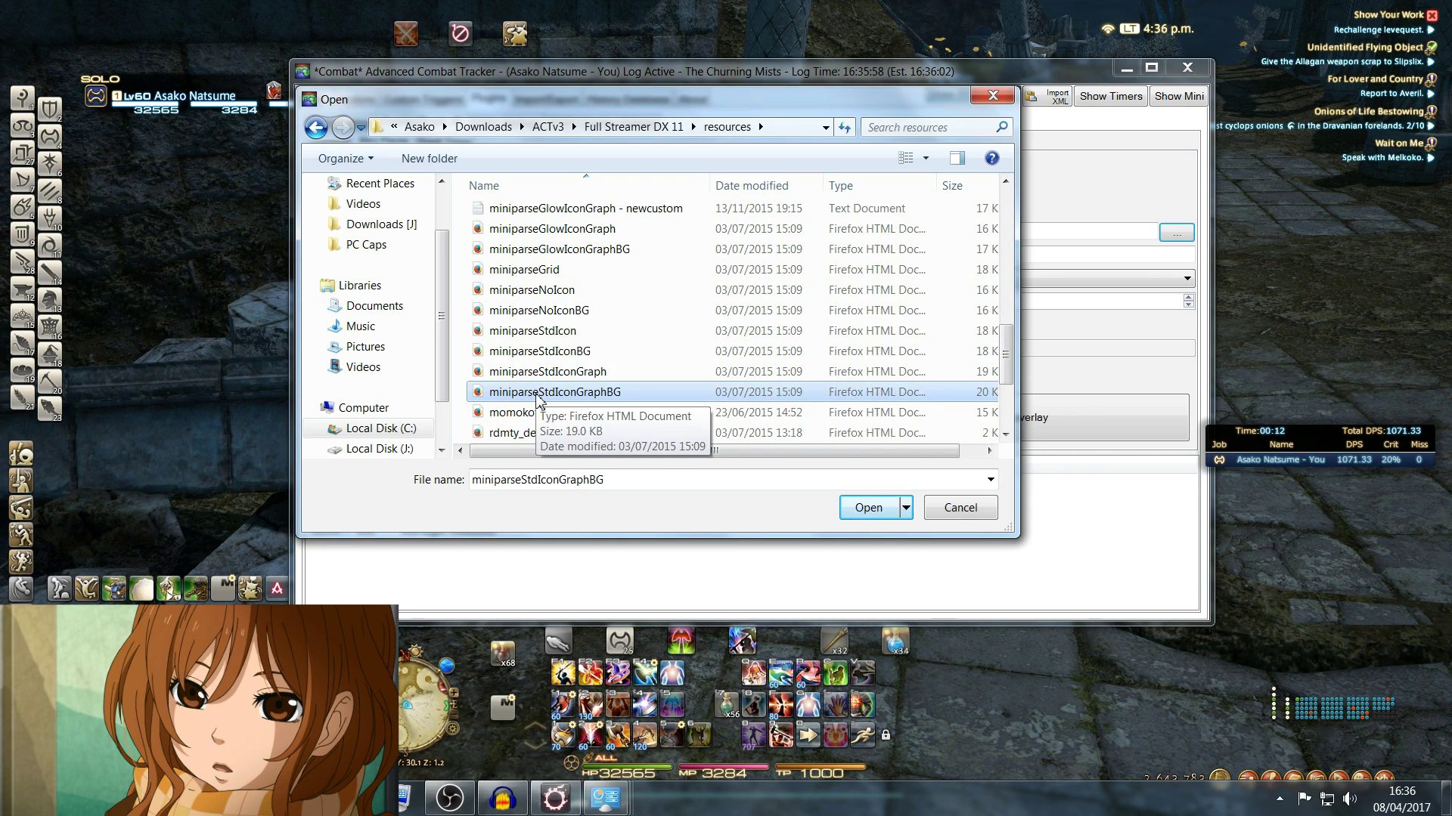
scroll(541, 393, "up", 2)
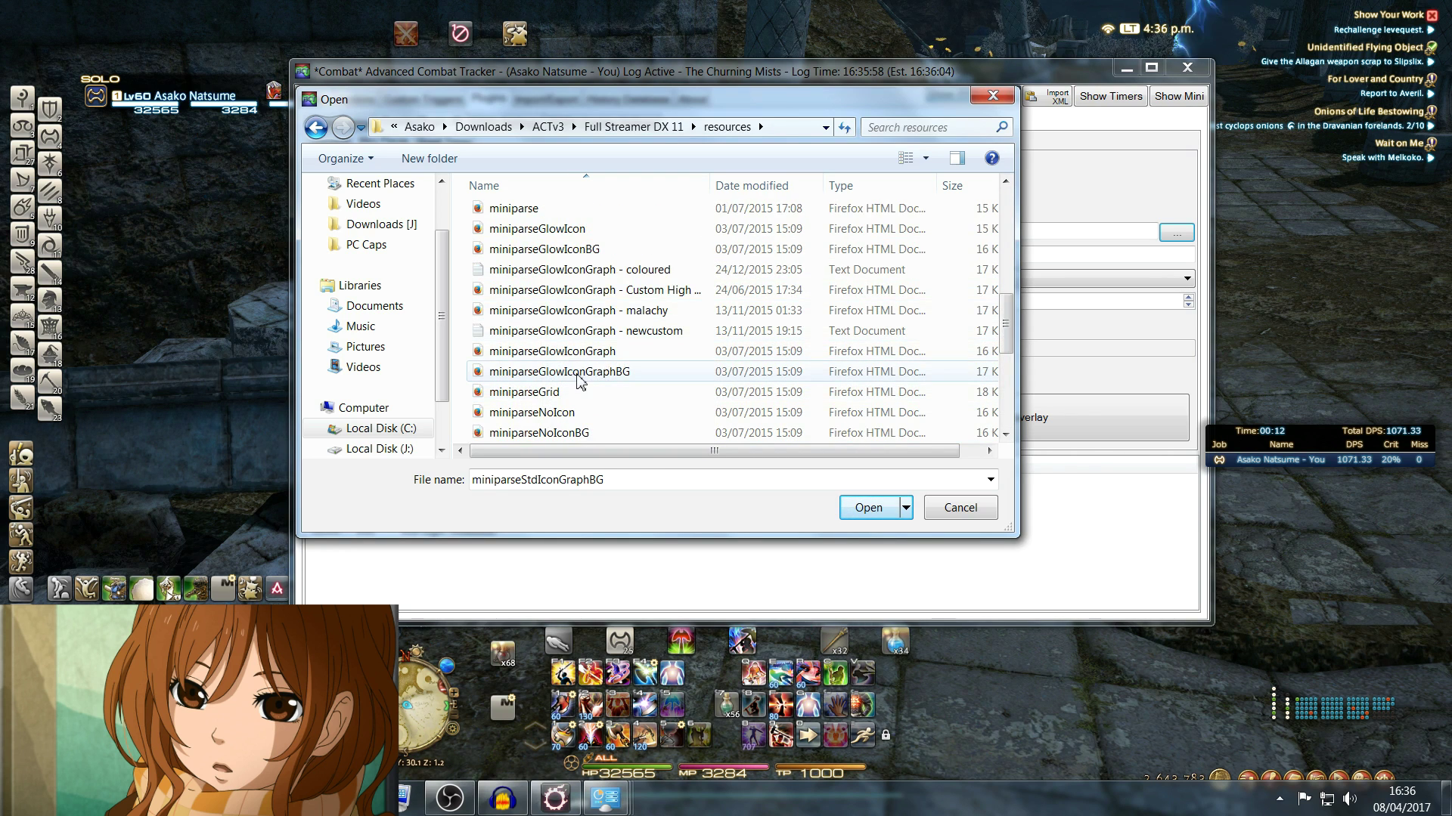
left_click(518, 351)
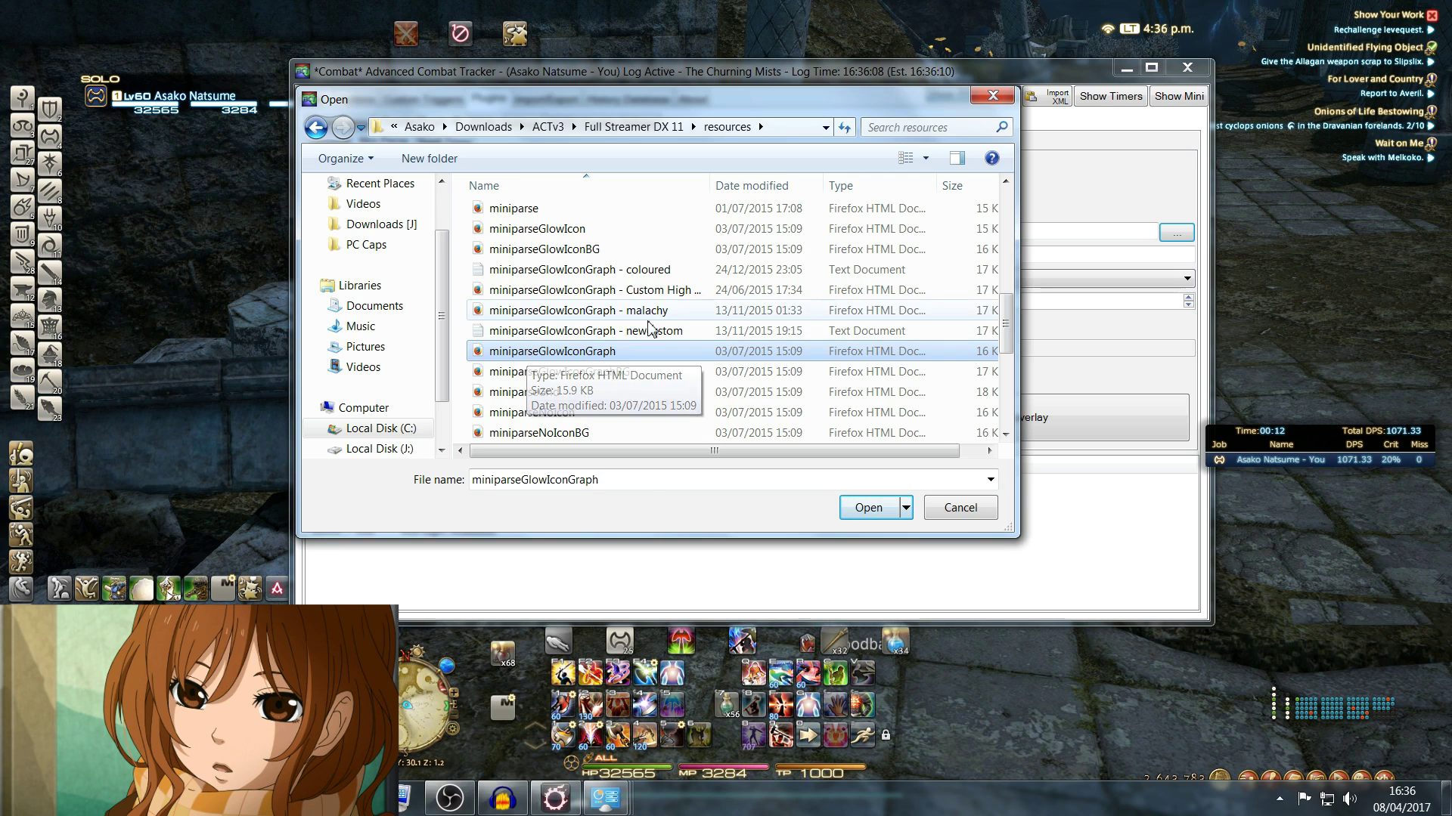
left_click(598, 310)
left_click(959, 519)
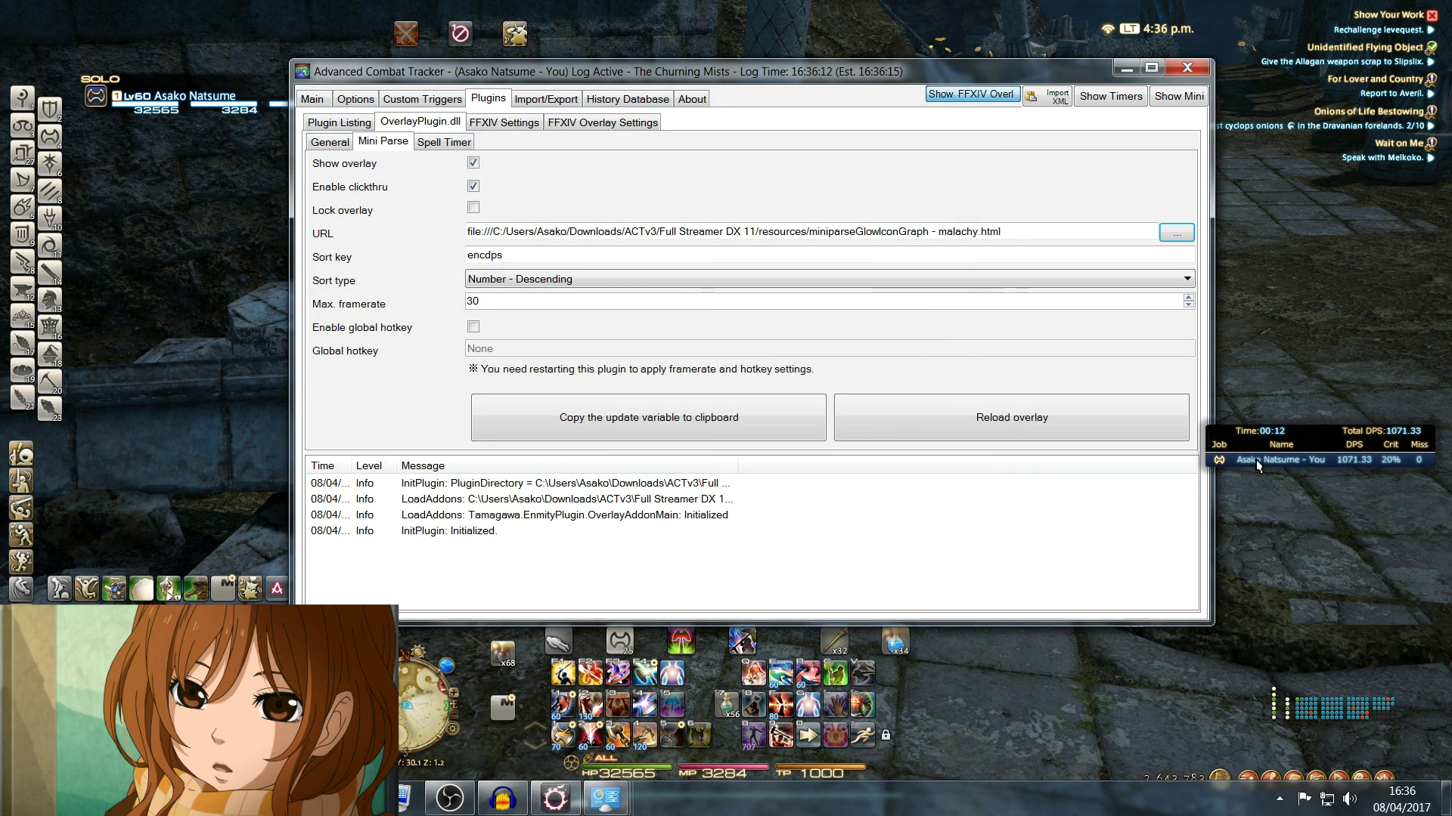
left_click(445, 143)
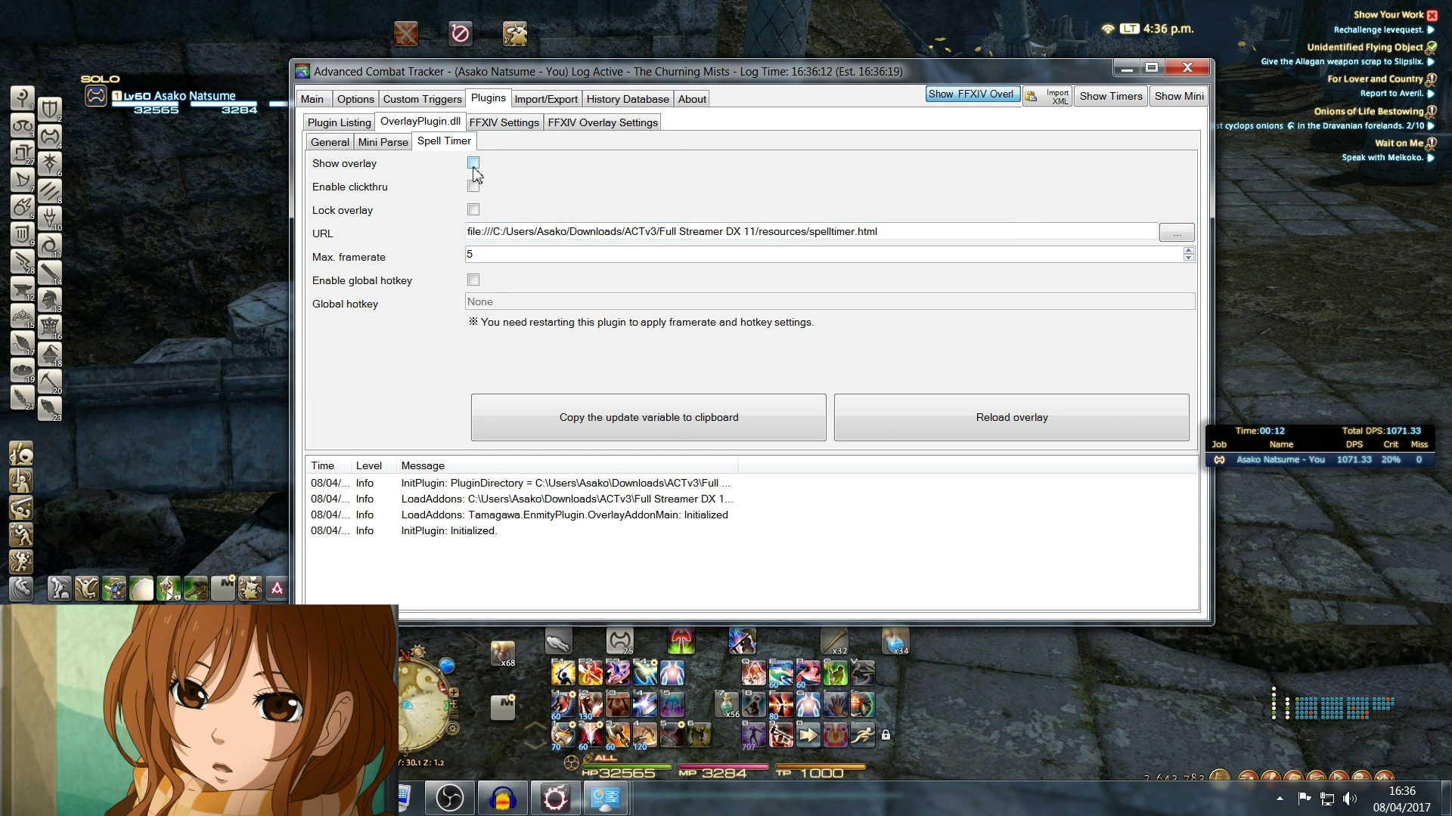
left_click(373, 145)
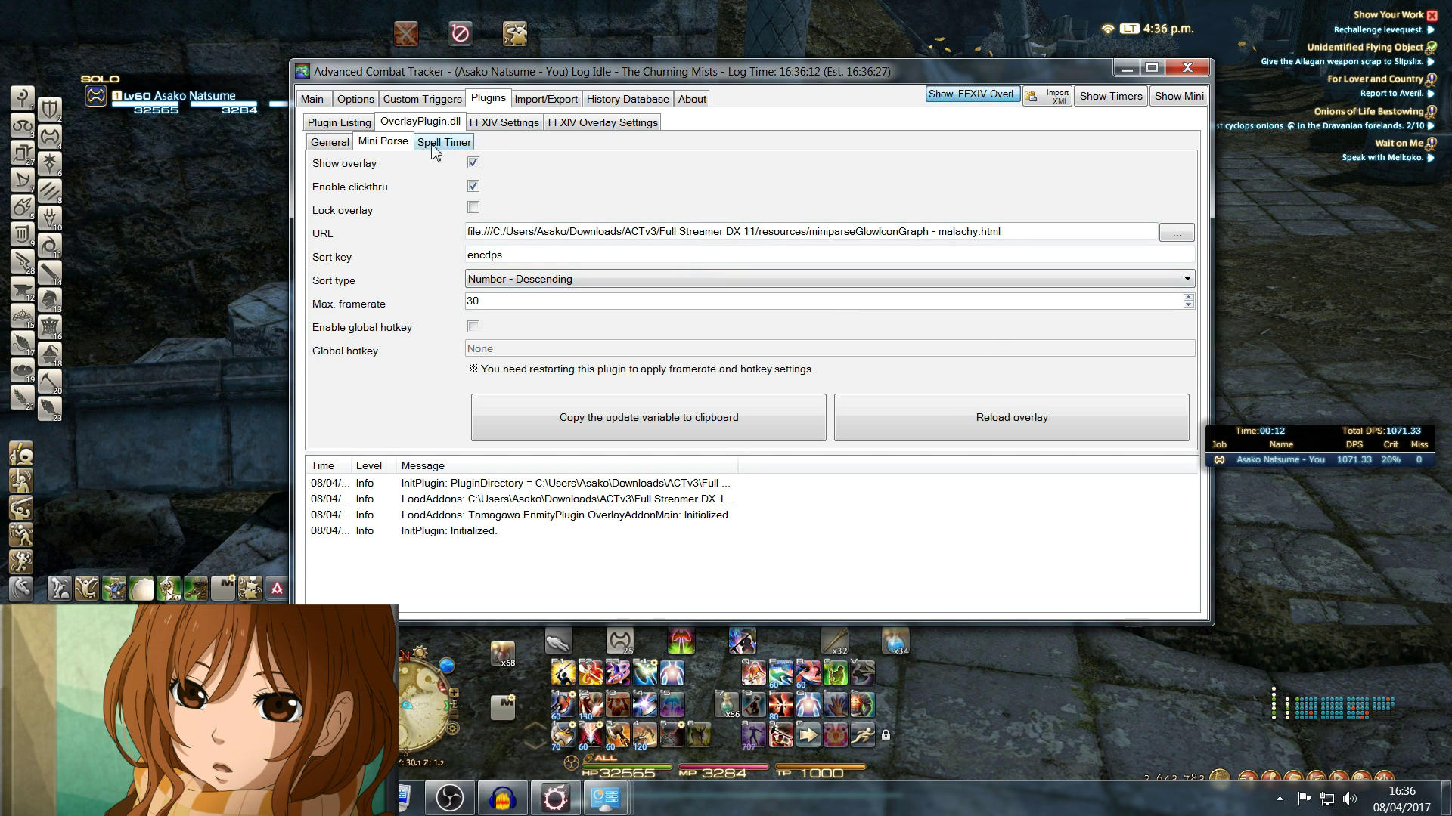
Show the FFXIV Settings tab with its process ID, memory scan and pet-combining options
left_click(522, 128)
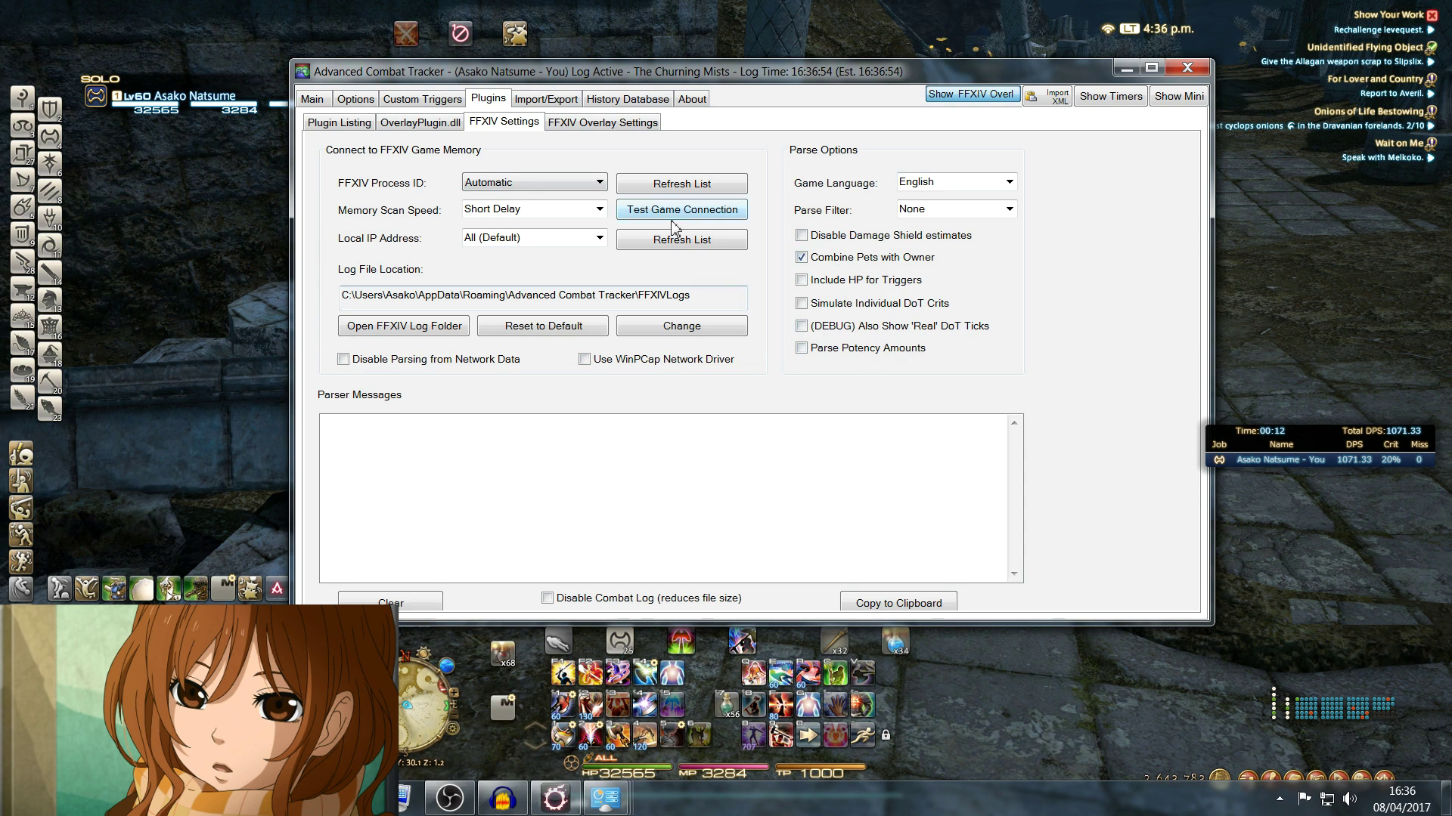
Review the FFXIV overlay's Target, Focus Target, Hover Target and Target of Target settings
left_click(619, 123)
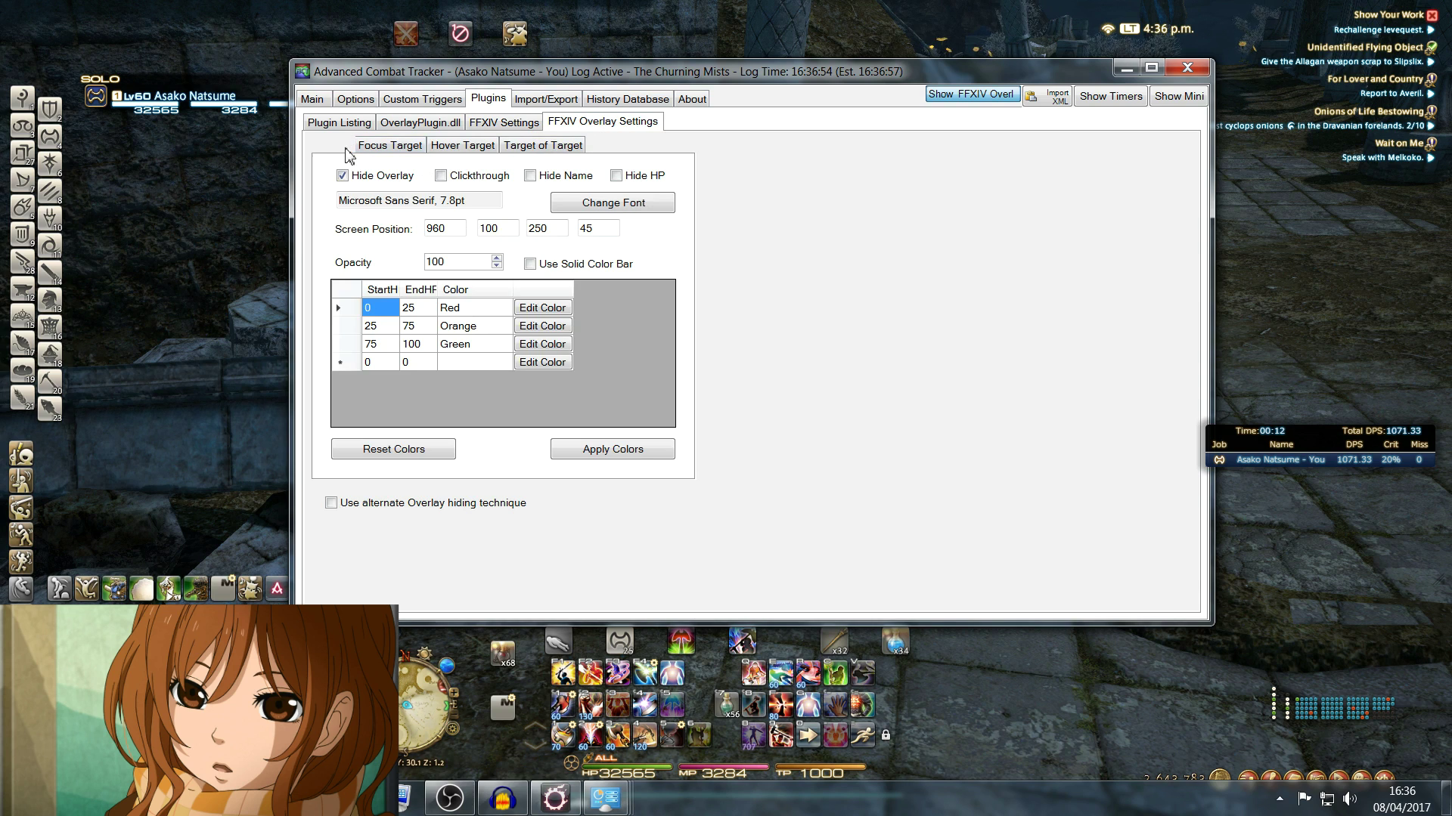
left_click(397, 152)
left_click(475, 156)
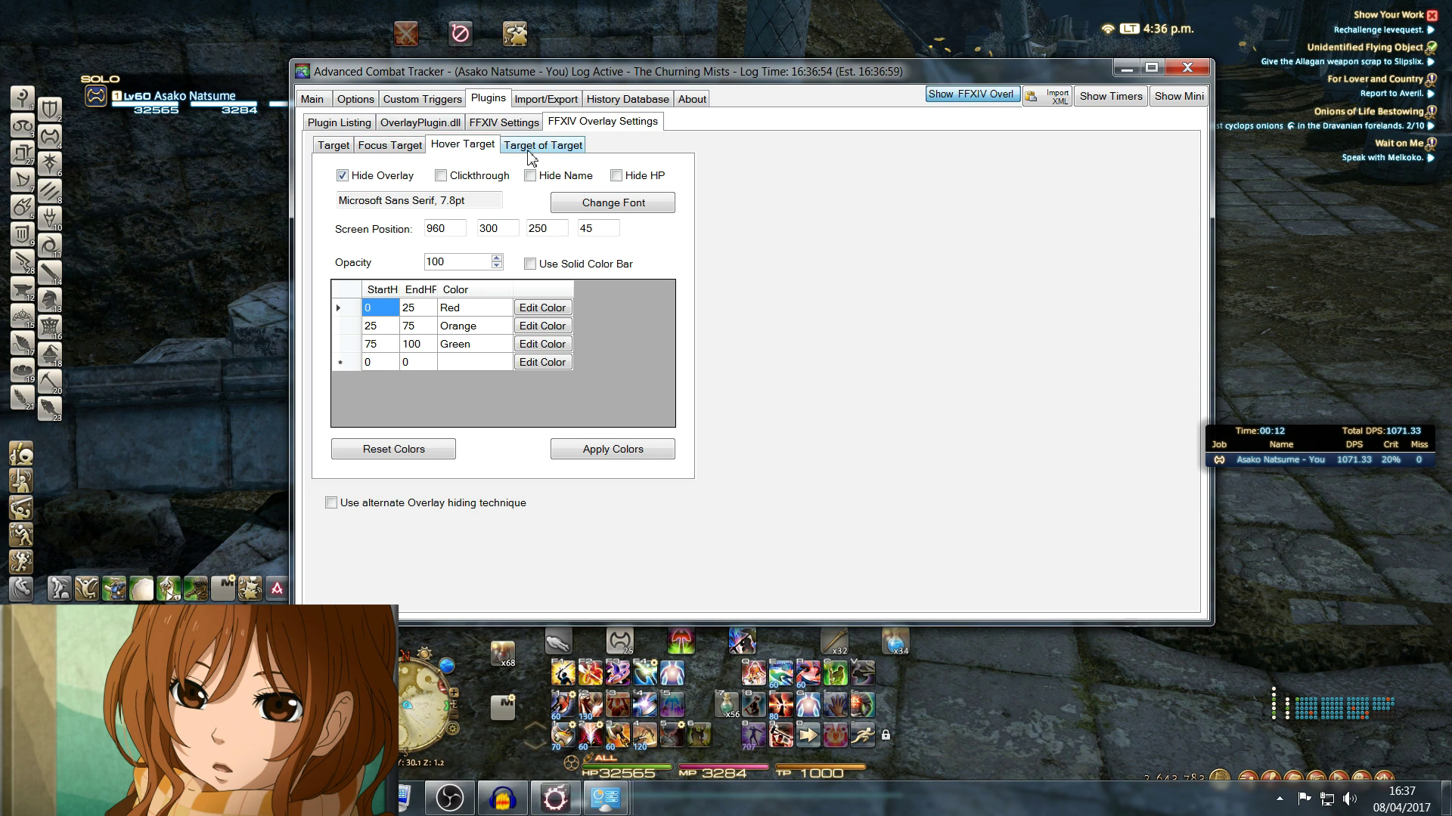
left_click(534, 158)
left_click(341, 155)
left_click(372, 152)
left_click(453, 153)
left_click(522, 154)
left_click(447, 153)
left_click(394, 155)
left_click(337, 155)
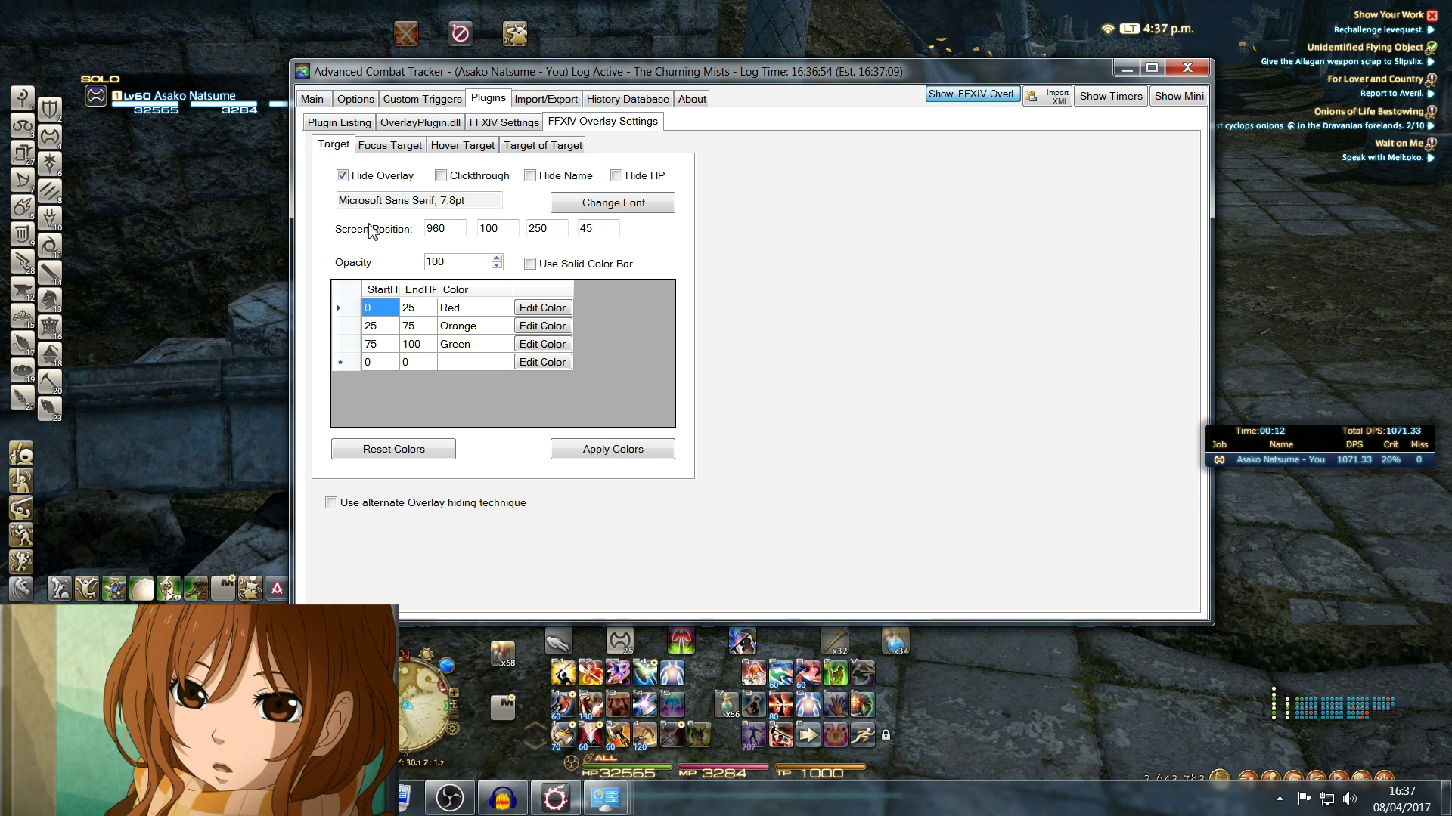
Check the installed plugins, OverlayPlugin.dll and FFXIV plugin settings, then return to the encounter table
left_click(355, 123)
left_click(393, 124)
left_click(517, 125)
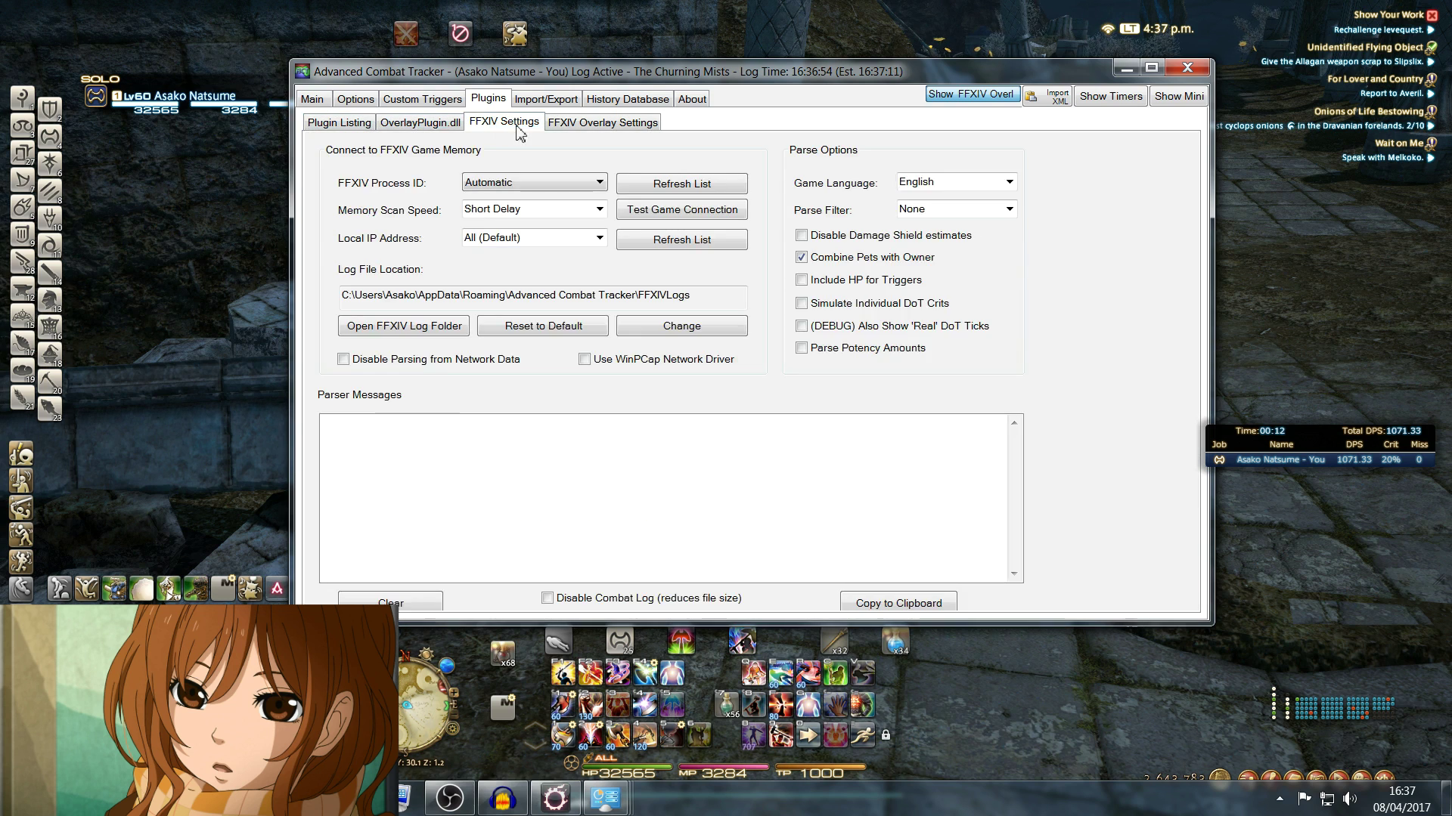
left_click(414, 123)
left_click(355, 100)
left_click(324, 100)
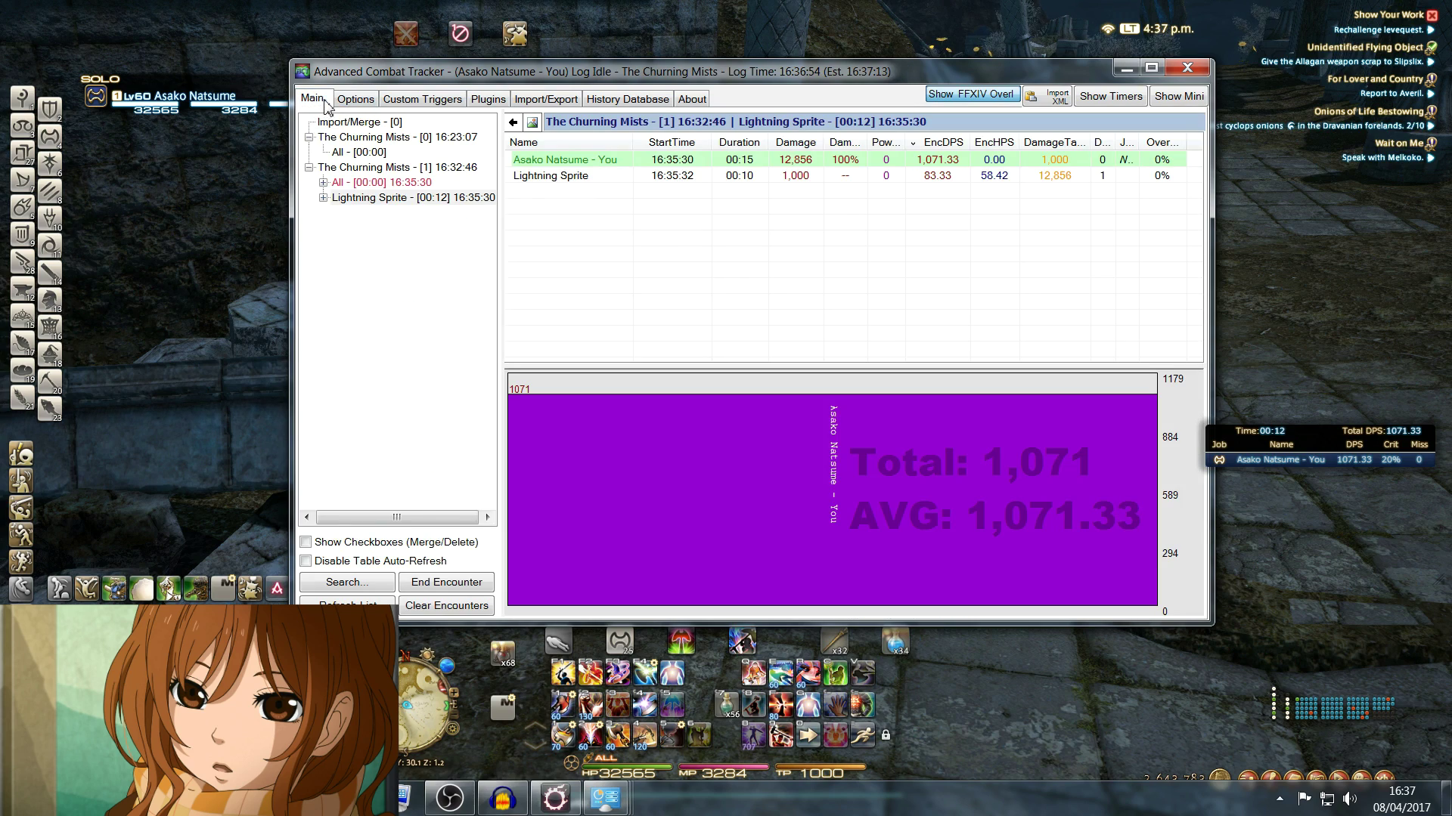
Browse Sound Settings and Encounter Culling, ending on Main Table/Encounters General options with the 30-second timeout
left_click(355, 102)
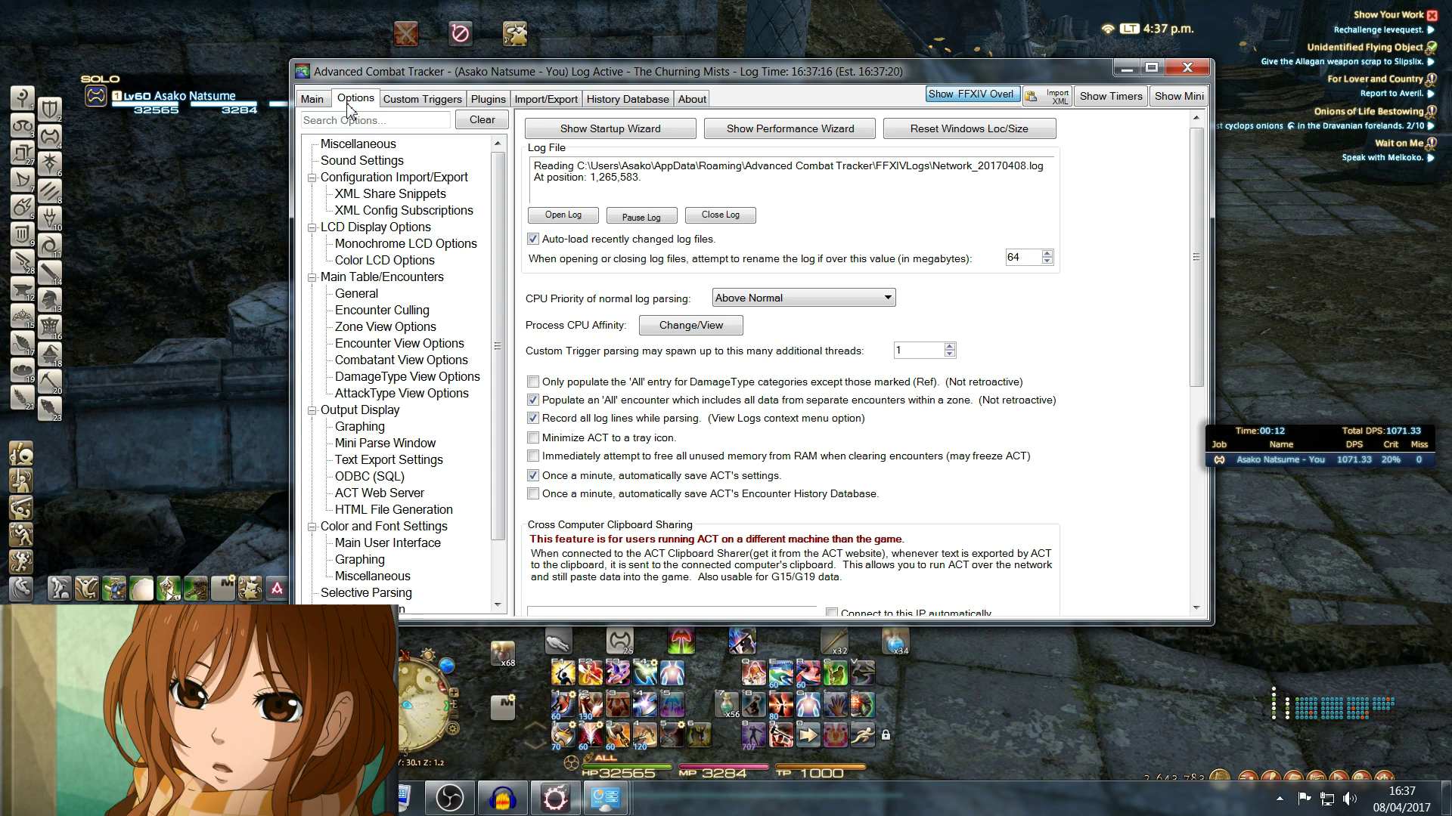
left_click(367, 164)
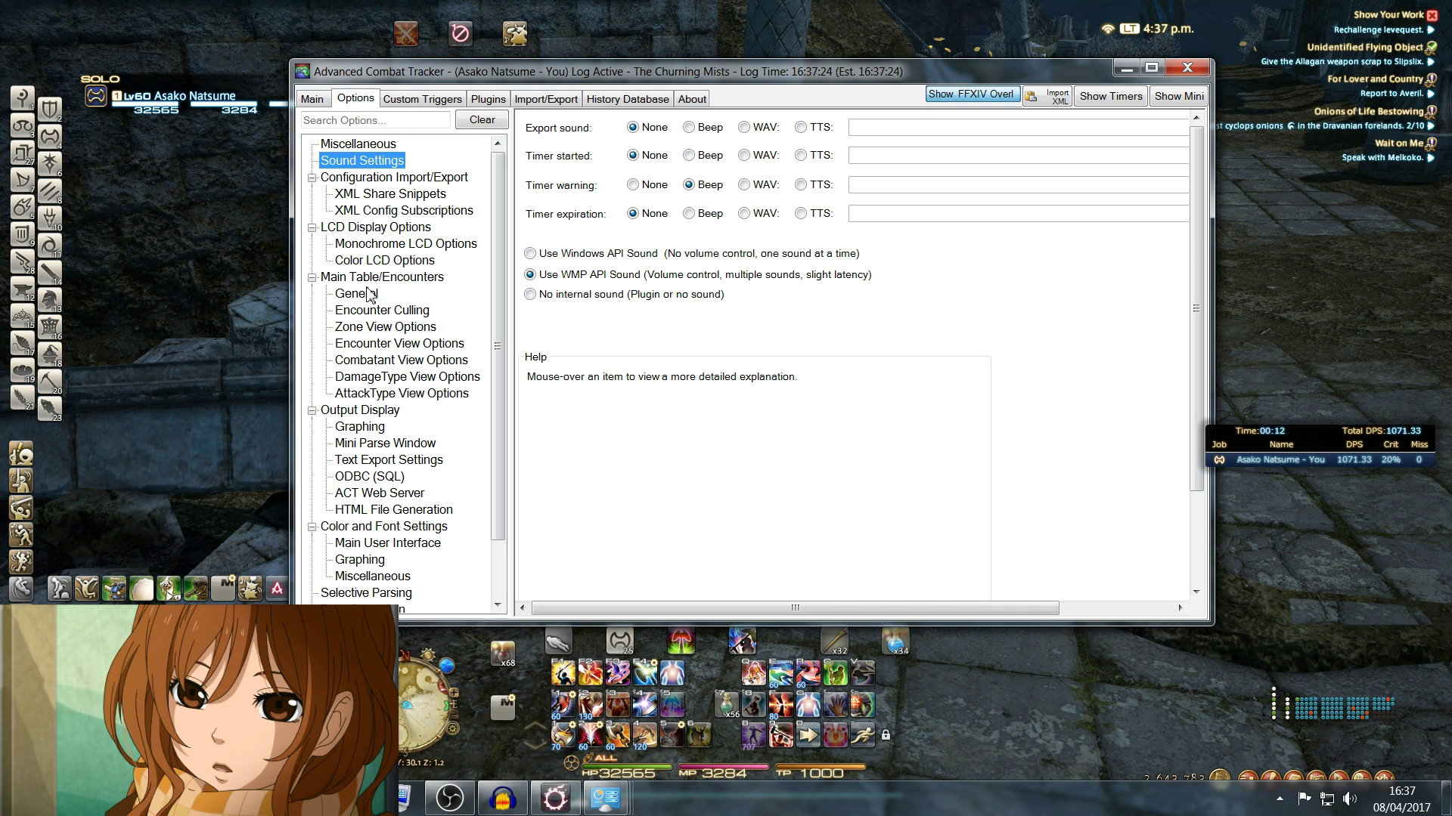
left_click(376, 314)
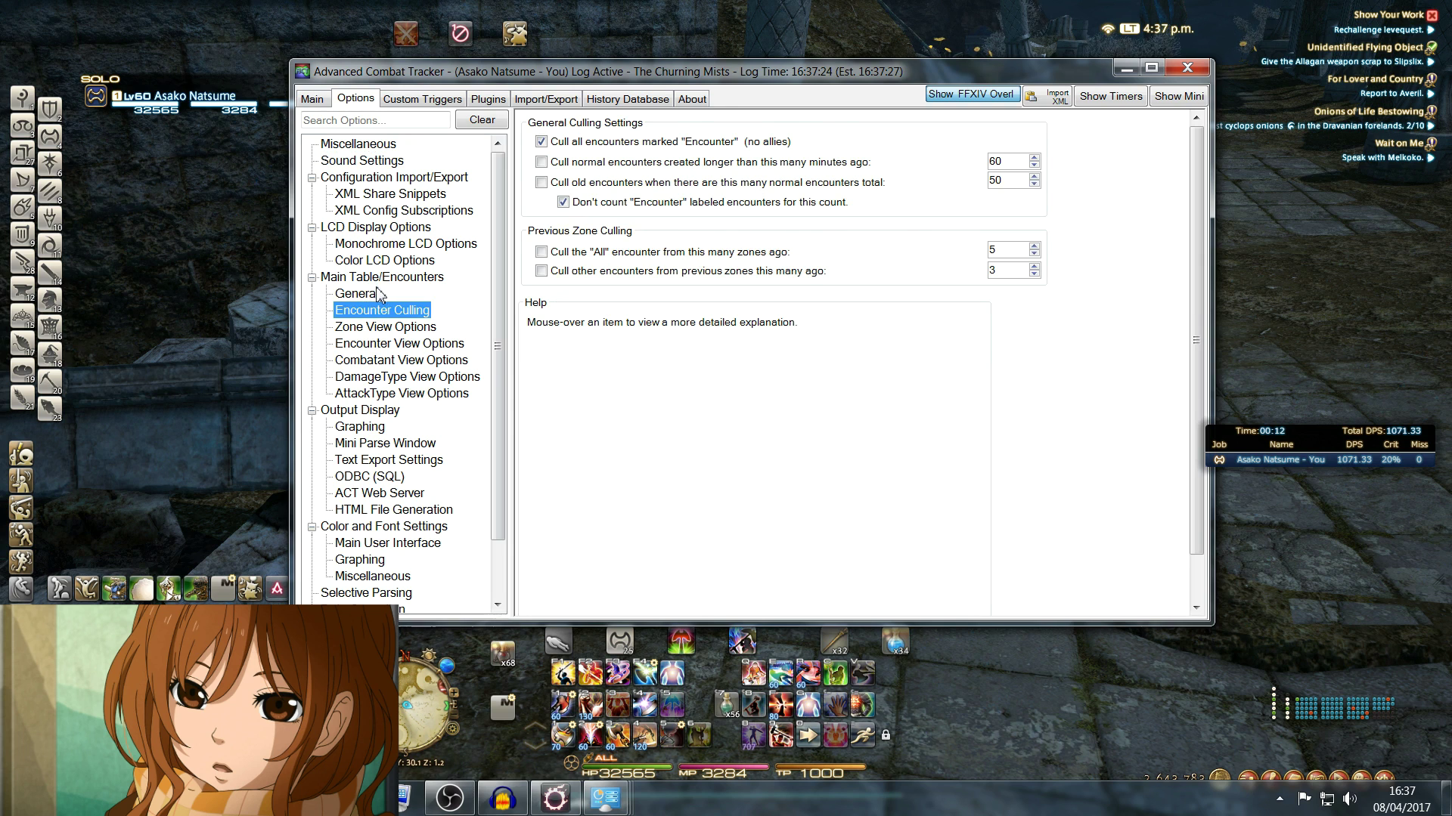
left_click(378, 295)
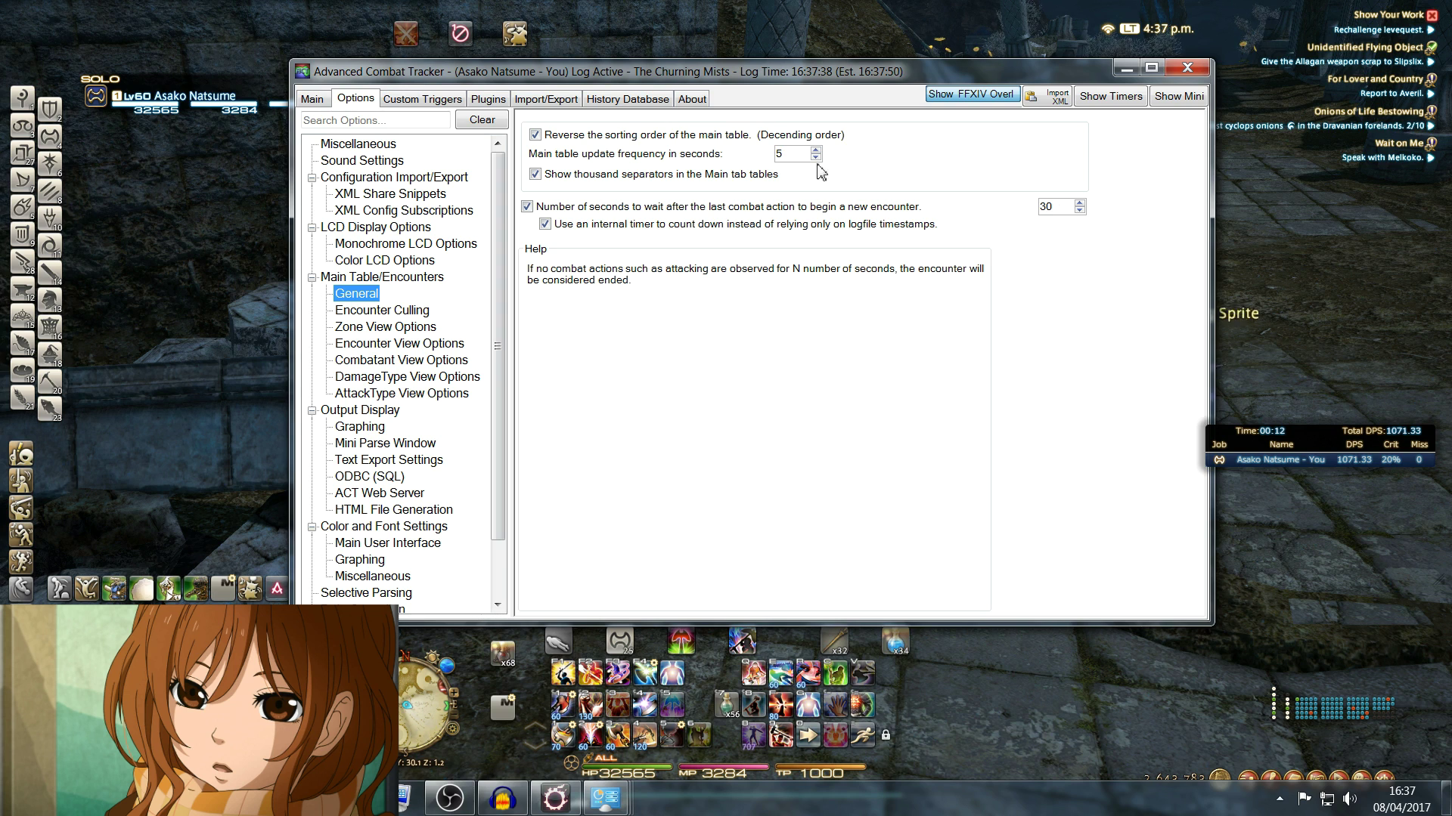
Under Data Correction > Miscellaneous, count no-damage hits and group same-second hits for average delay
scroll(500, 198, "down", 1)
scroll(501, 198, "down", 1)
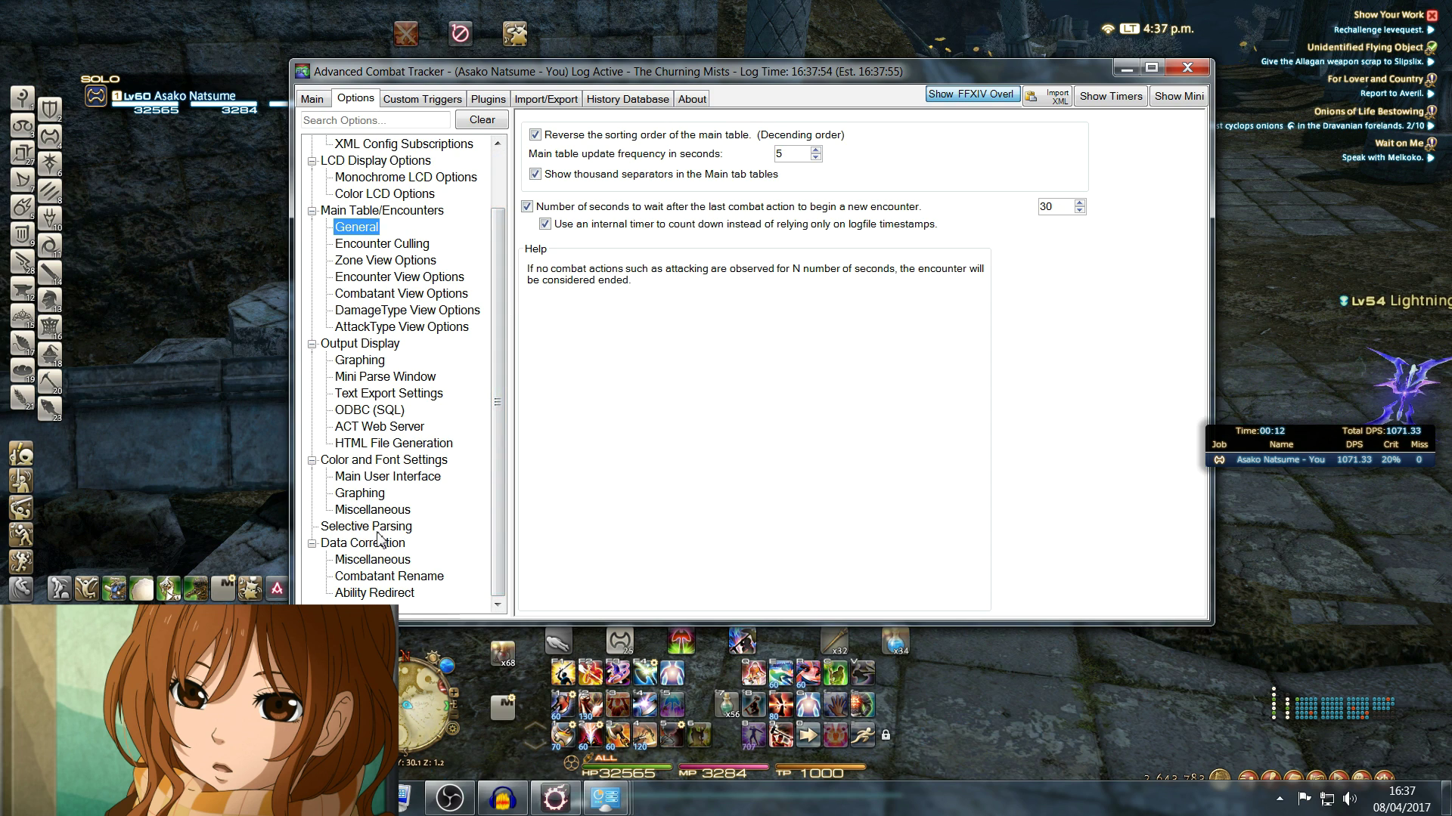
left_click(375, 560)
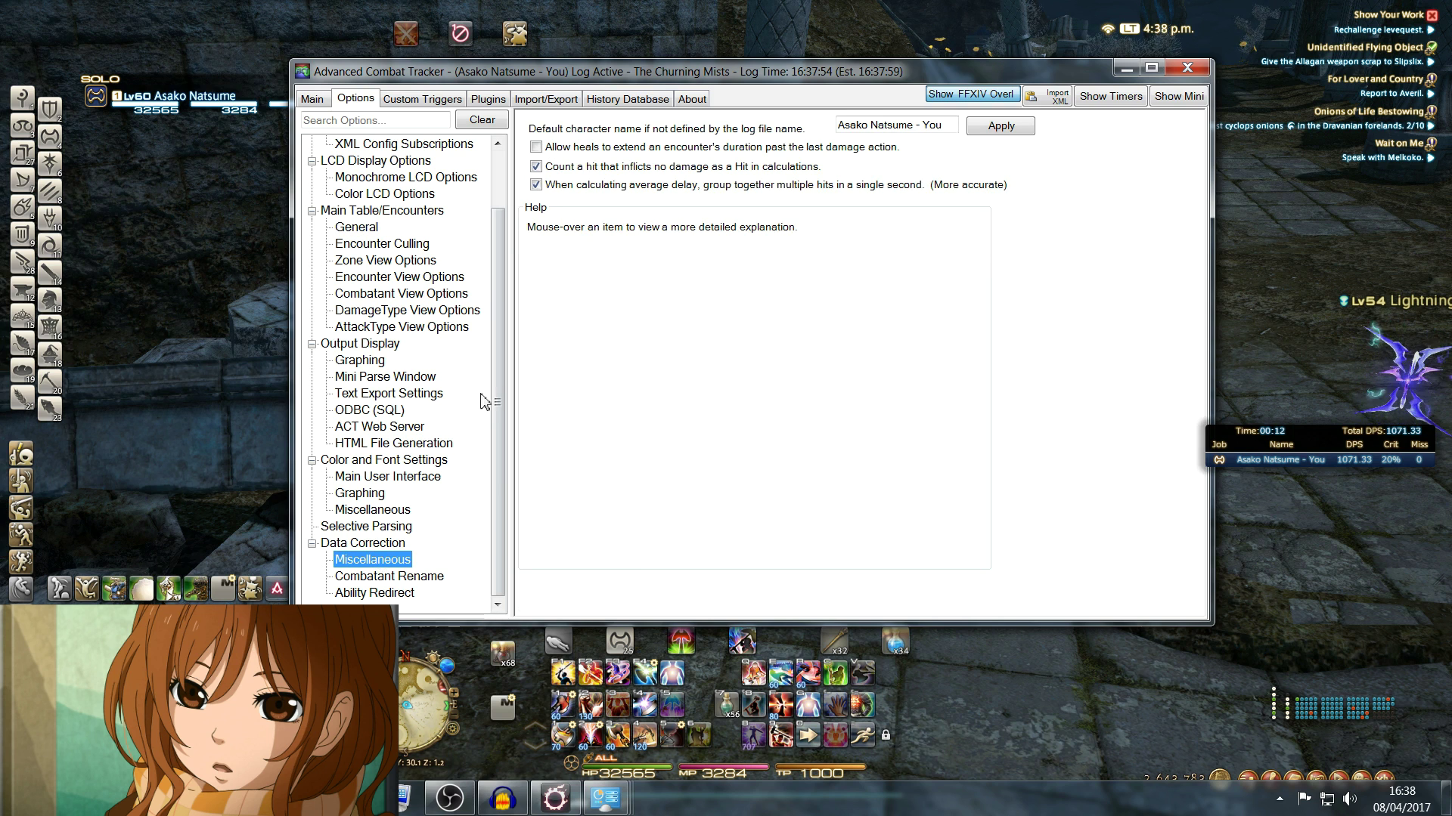
mouse_move(921, 129)
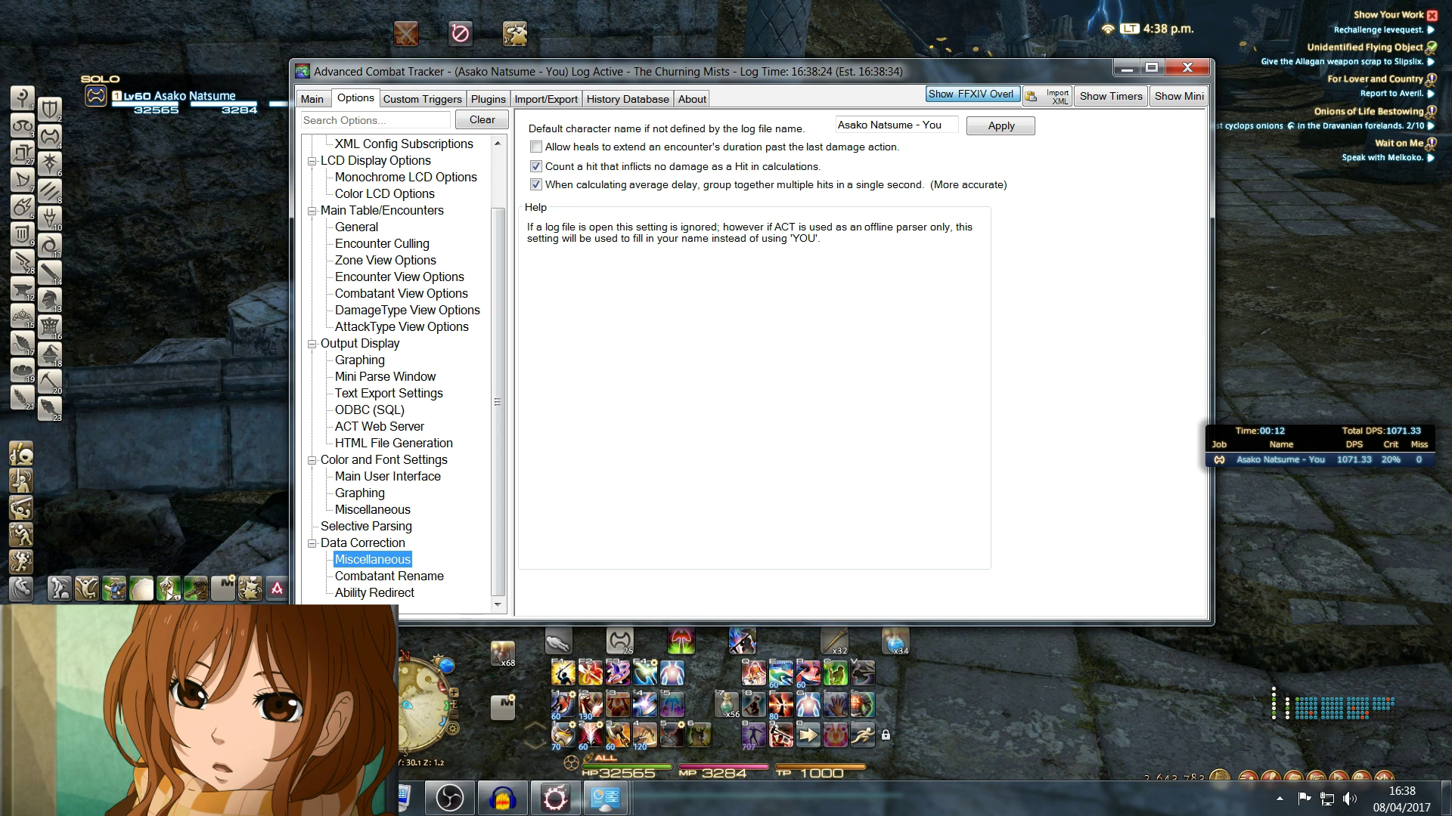
Search for Windows Firewall and reach the 'Allow another program' dialog from the allowed programs list
key("super")
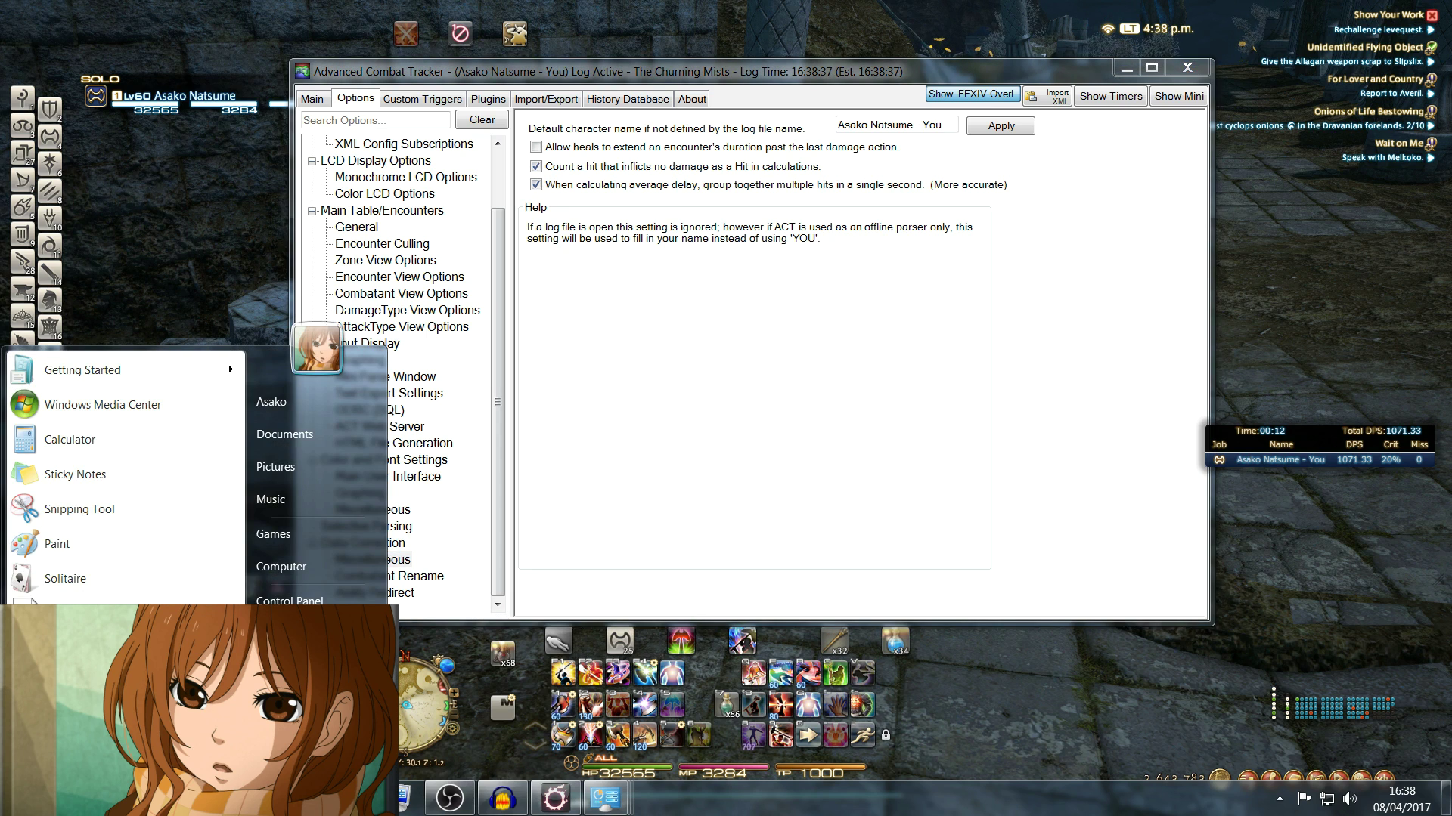
type("wind")
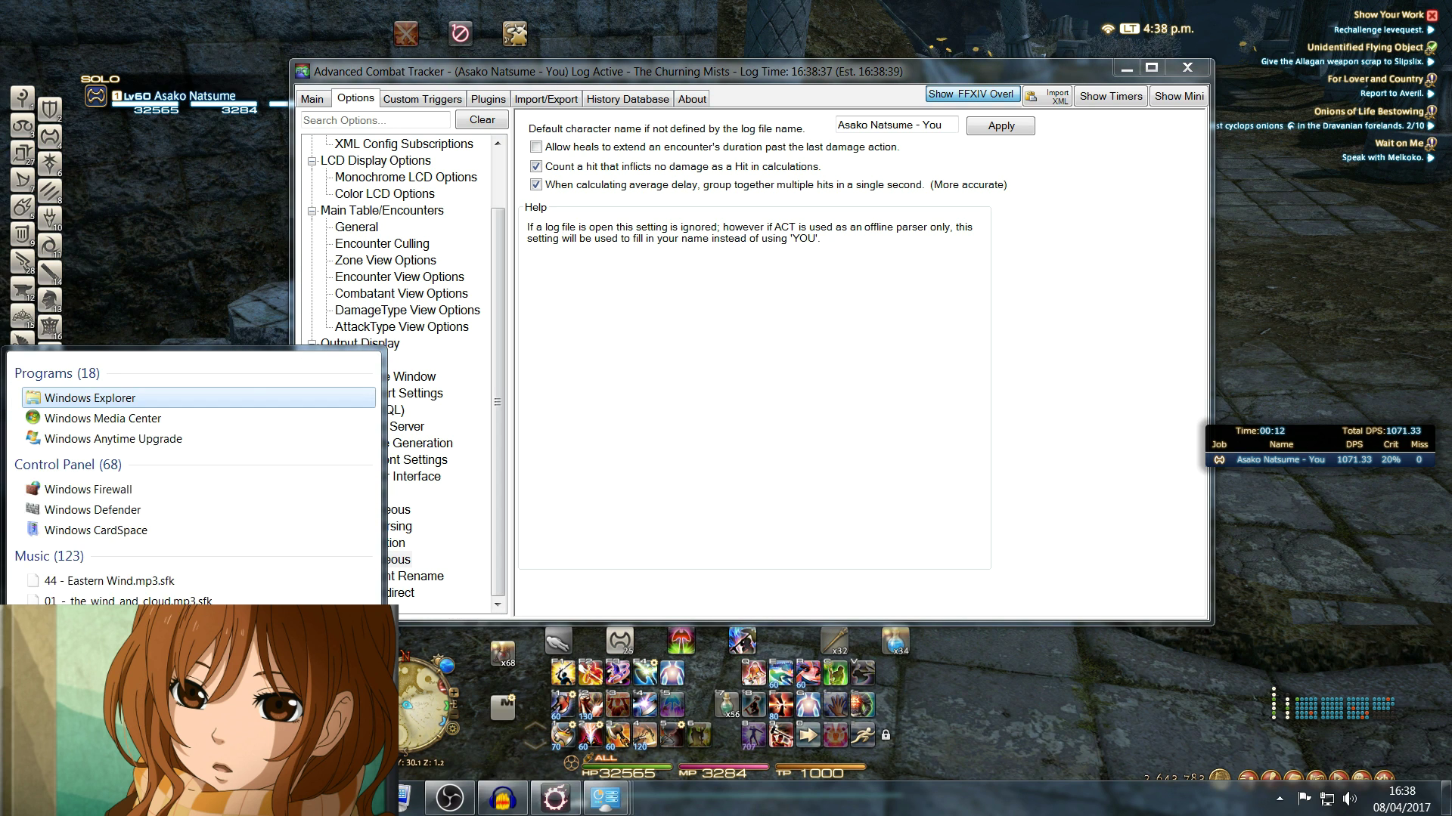
type("ows firewall")
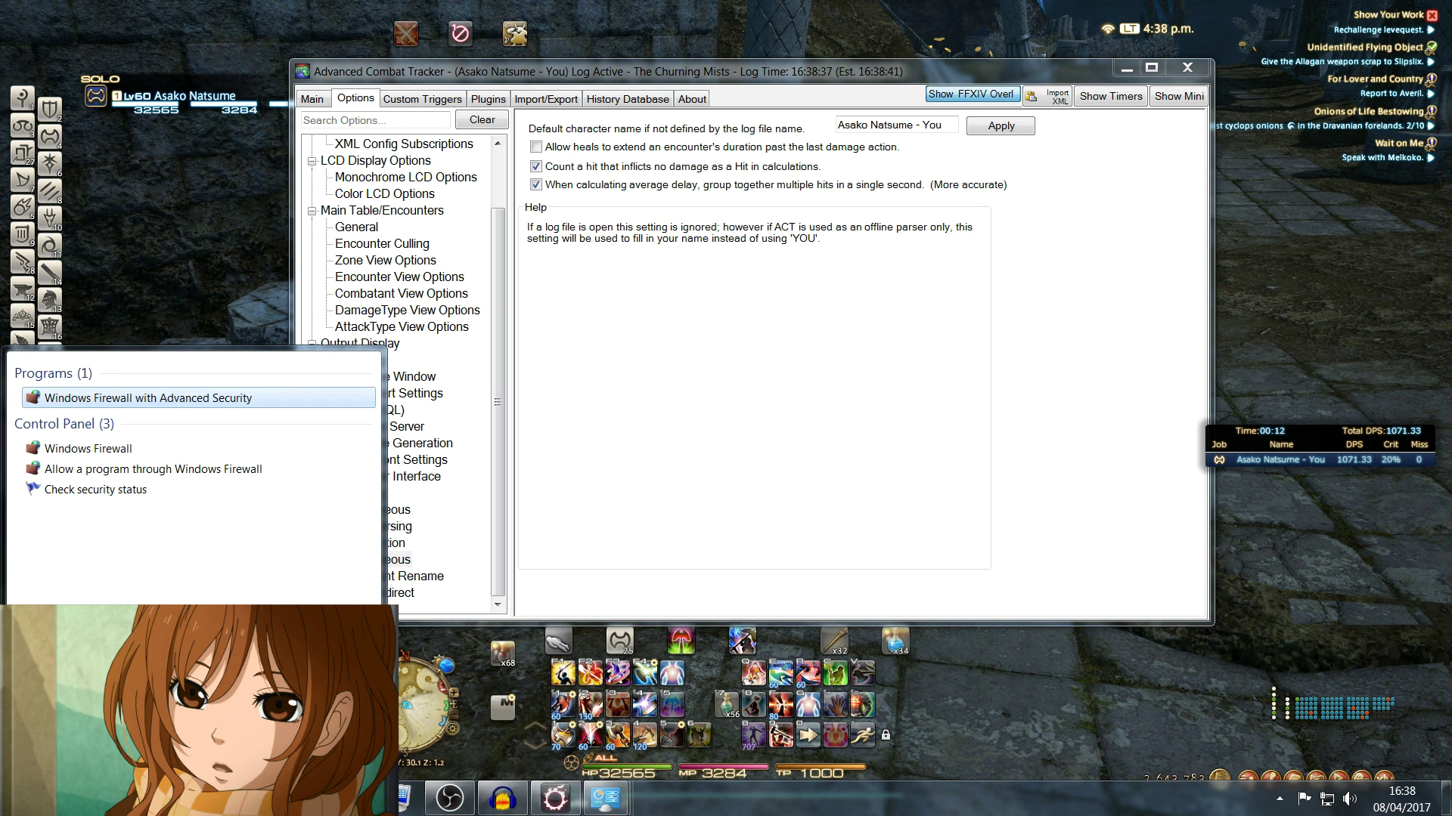
left_click(86, 451)
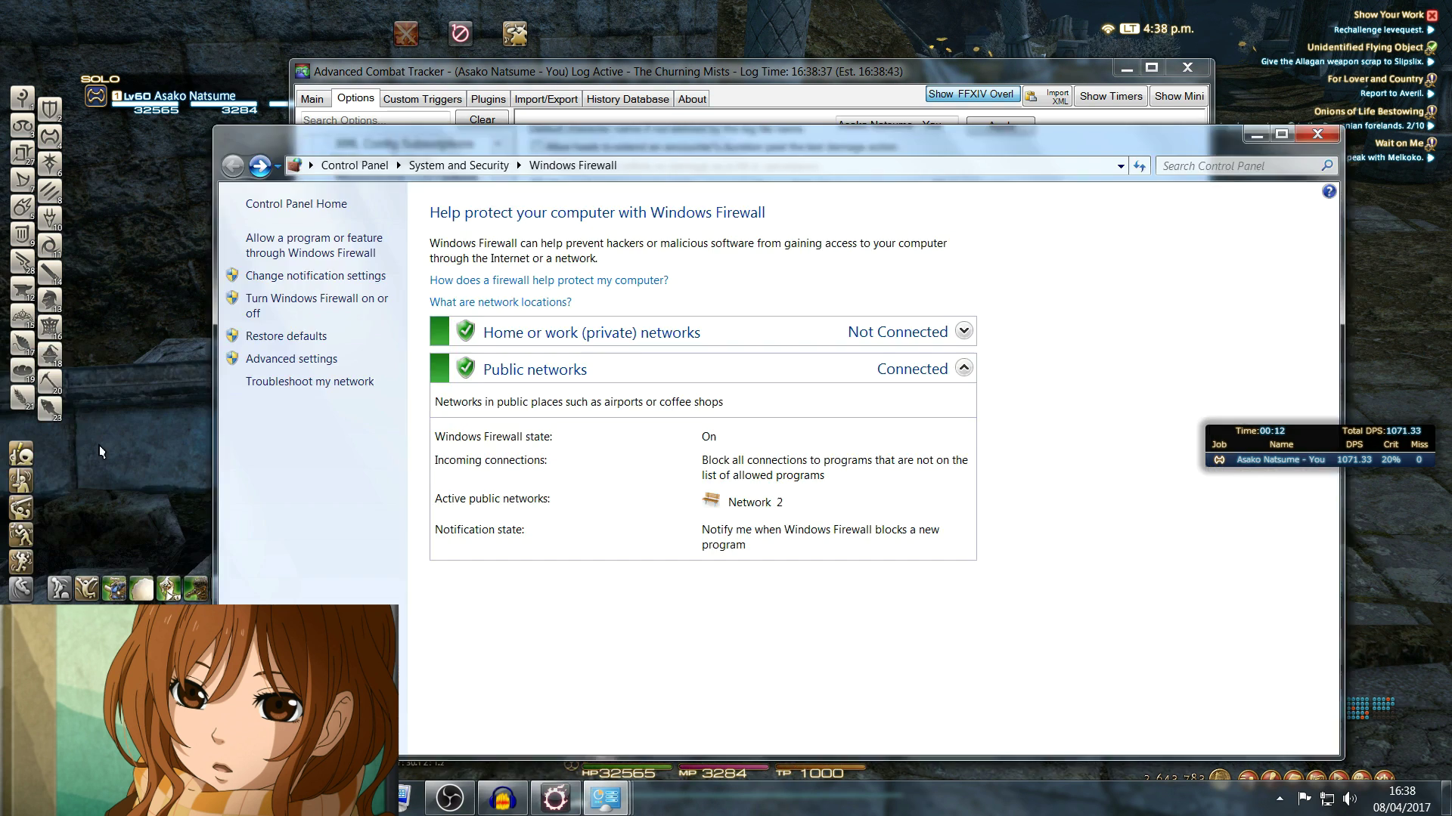
left_click(296, 242)
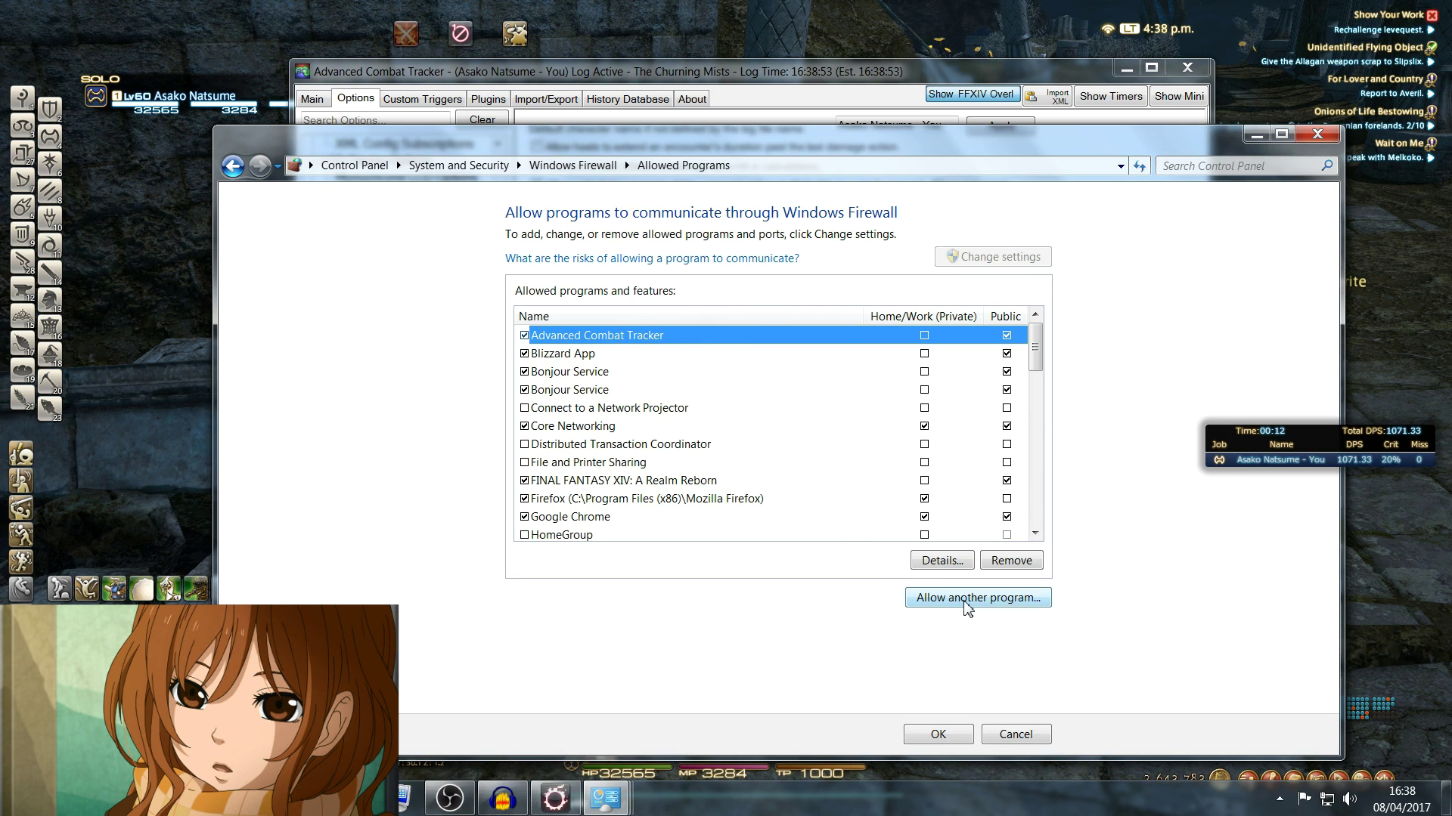
left_click(966, 601)
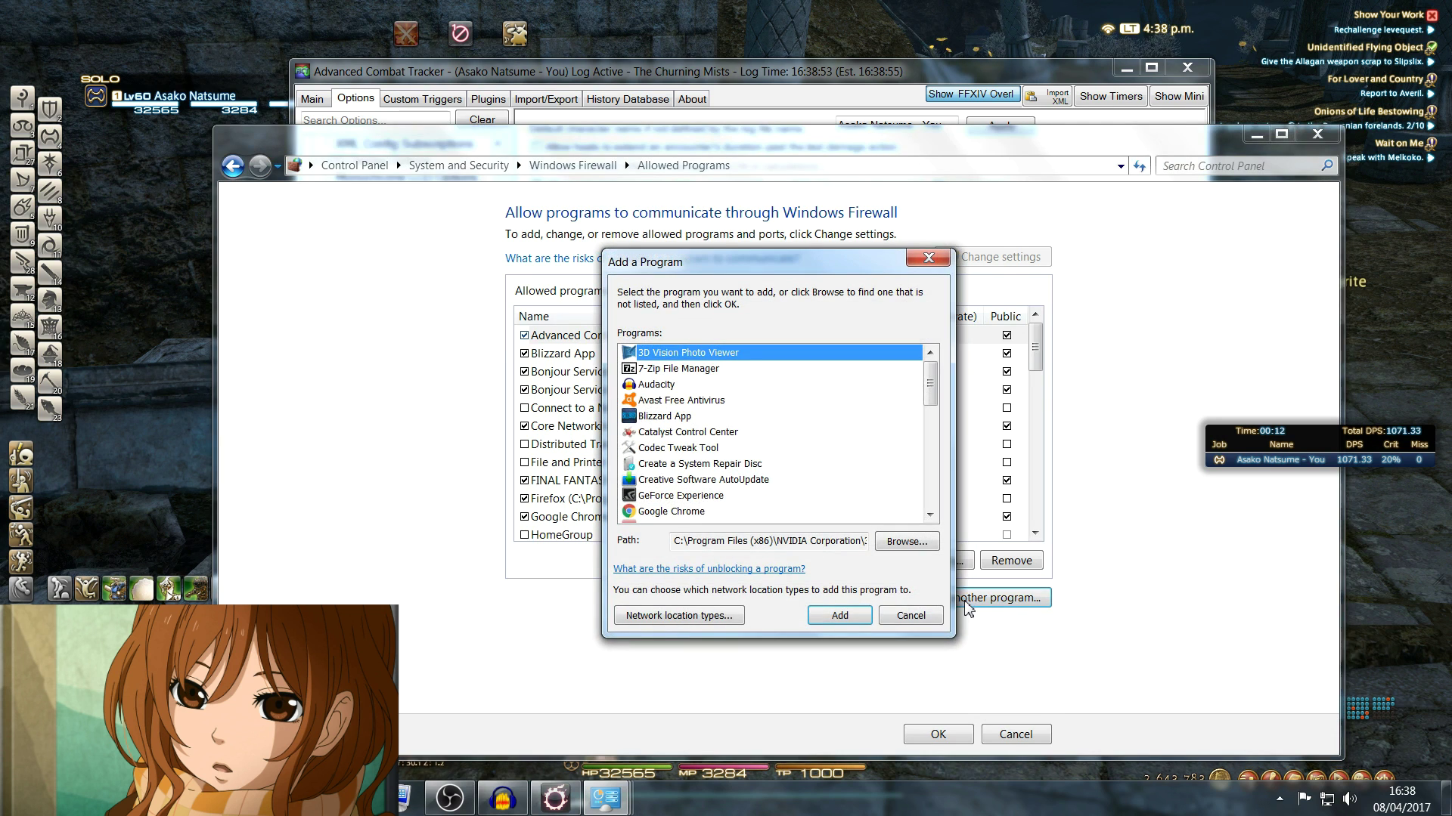
Browse to the ACT executable, then cancel all firewall dialogs and close Windows Firewall unchanged
left_click(908, 542)
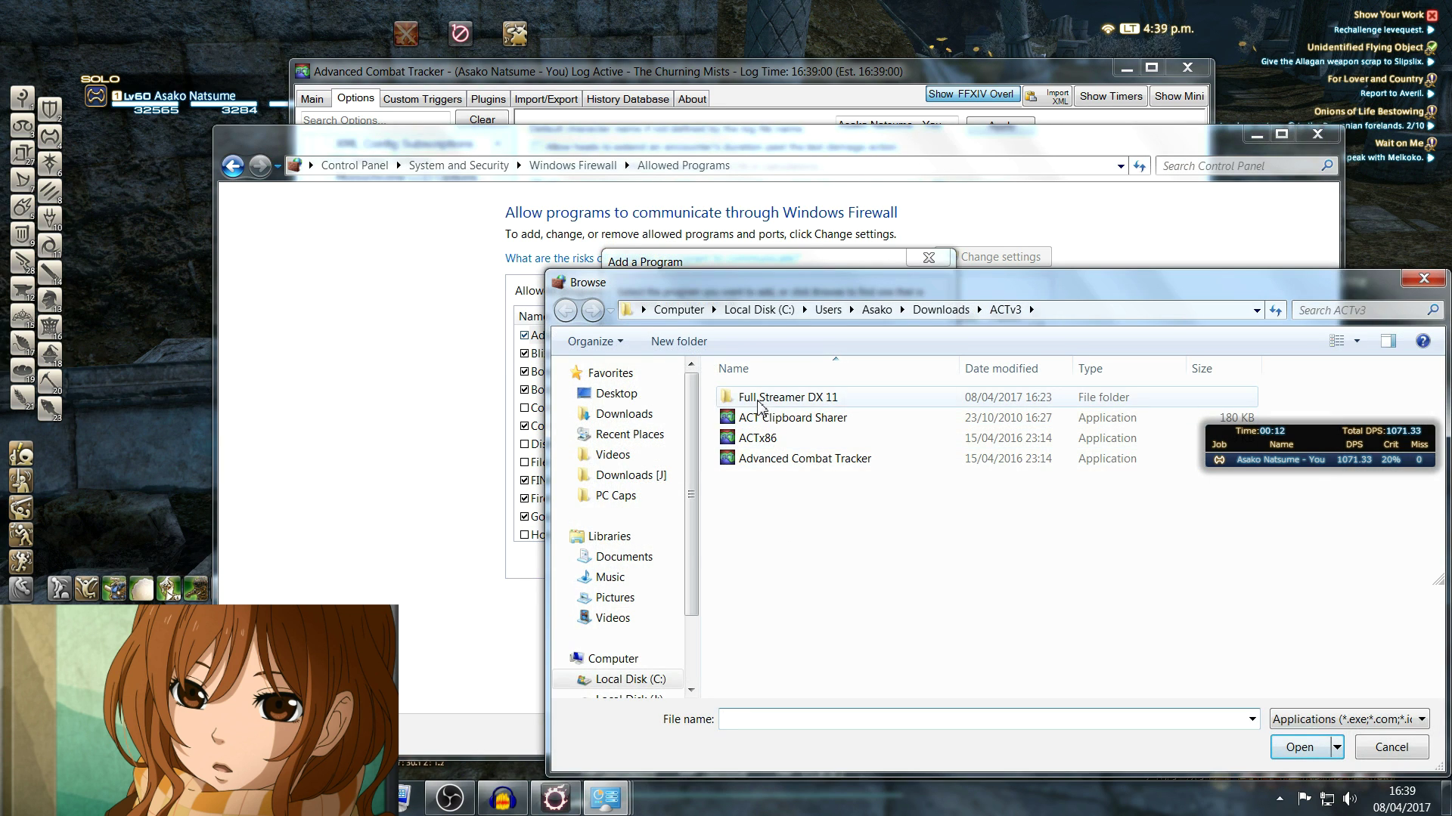
left_click(784, 461)
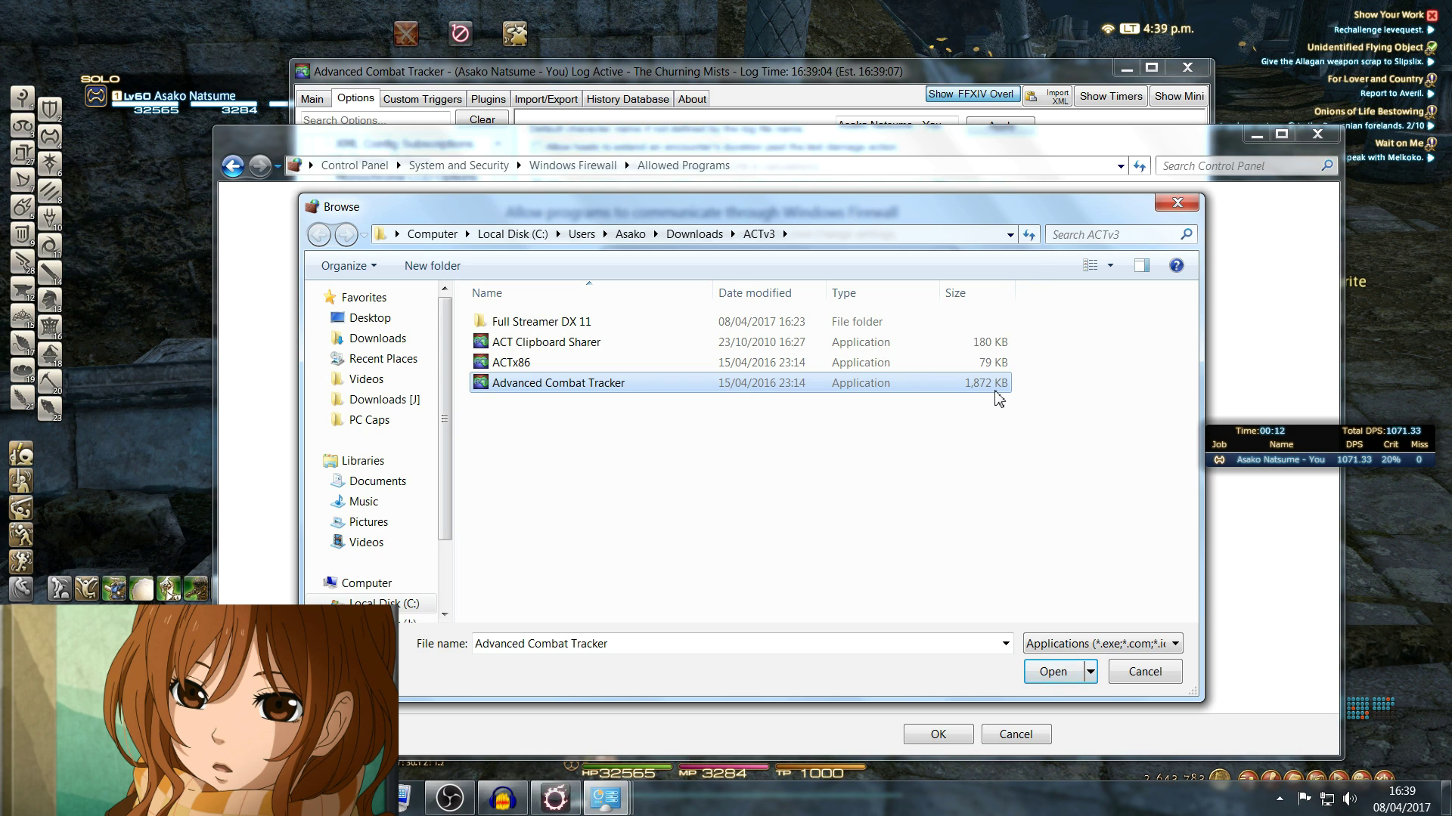
left_click(1144, 673)
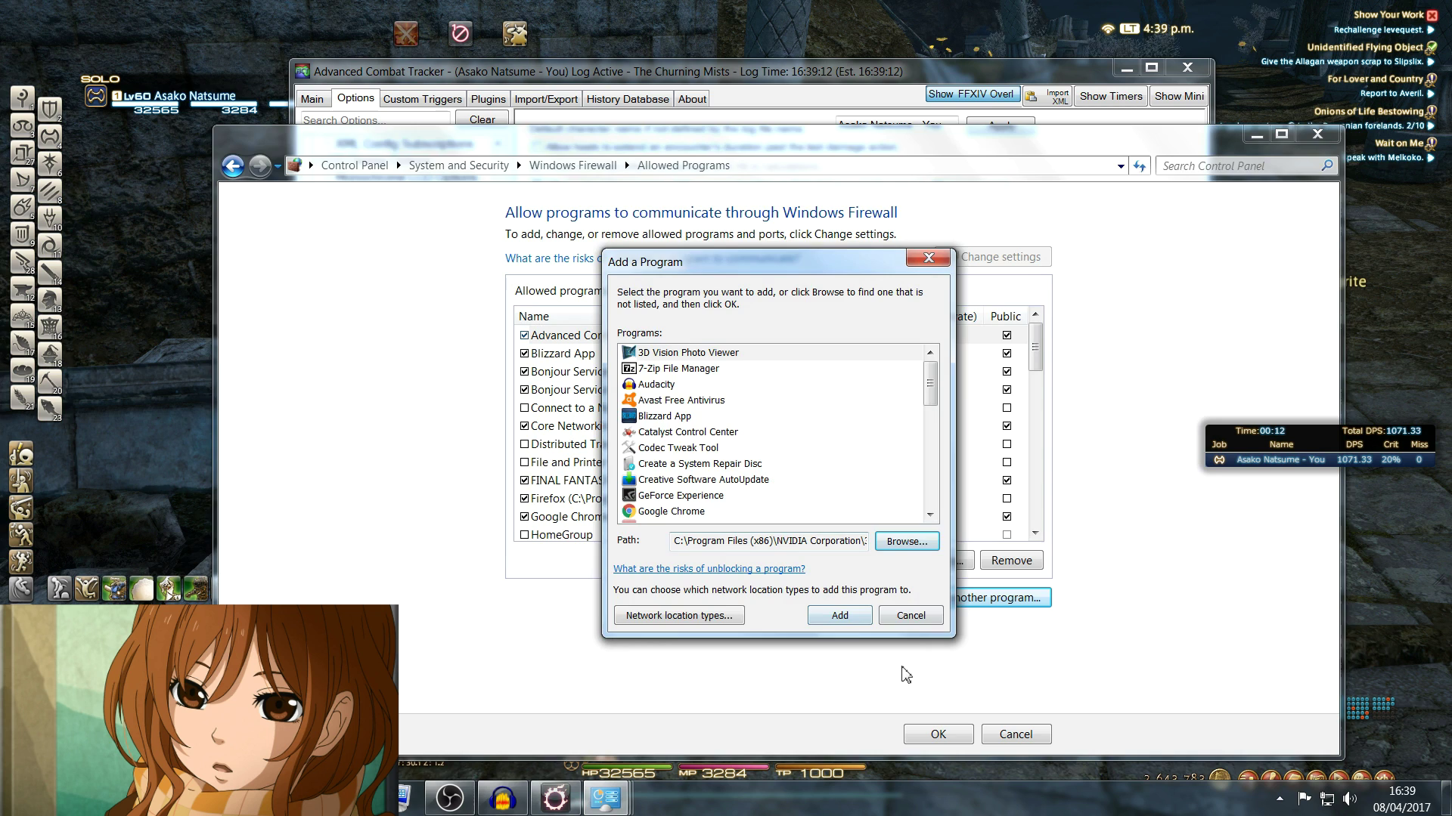
left_click(920, 619)
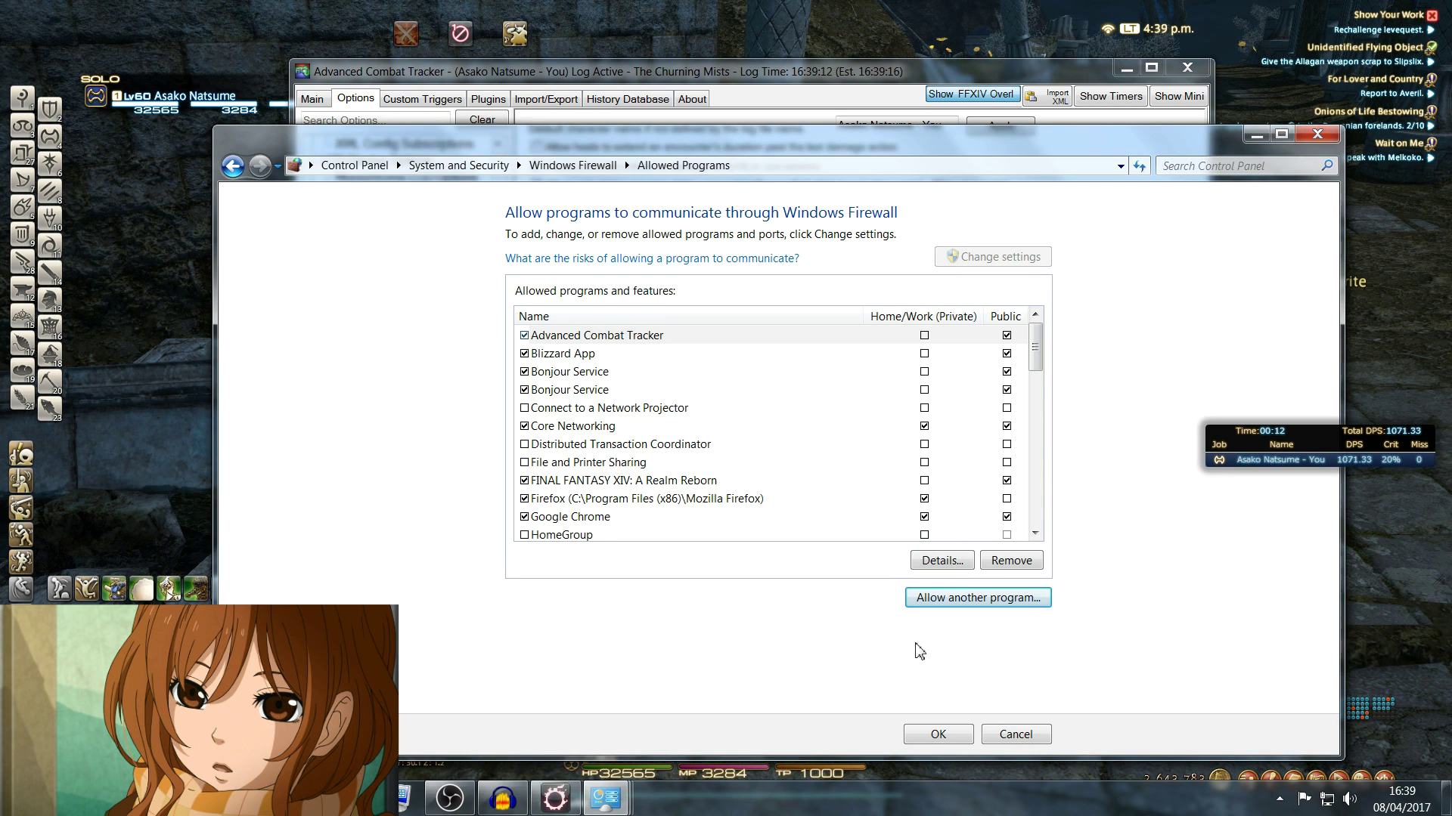
left_click(1000, 730)
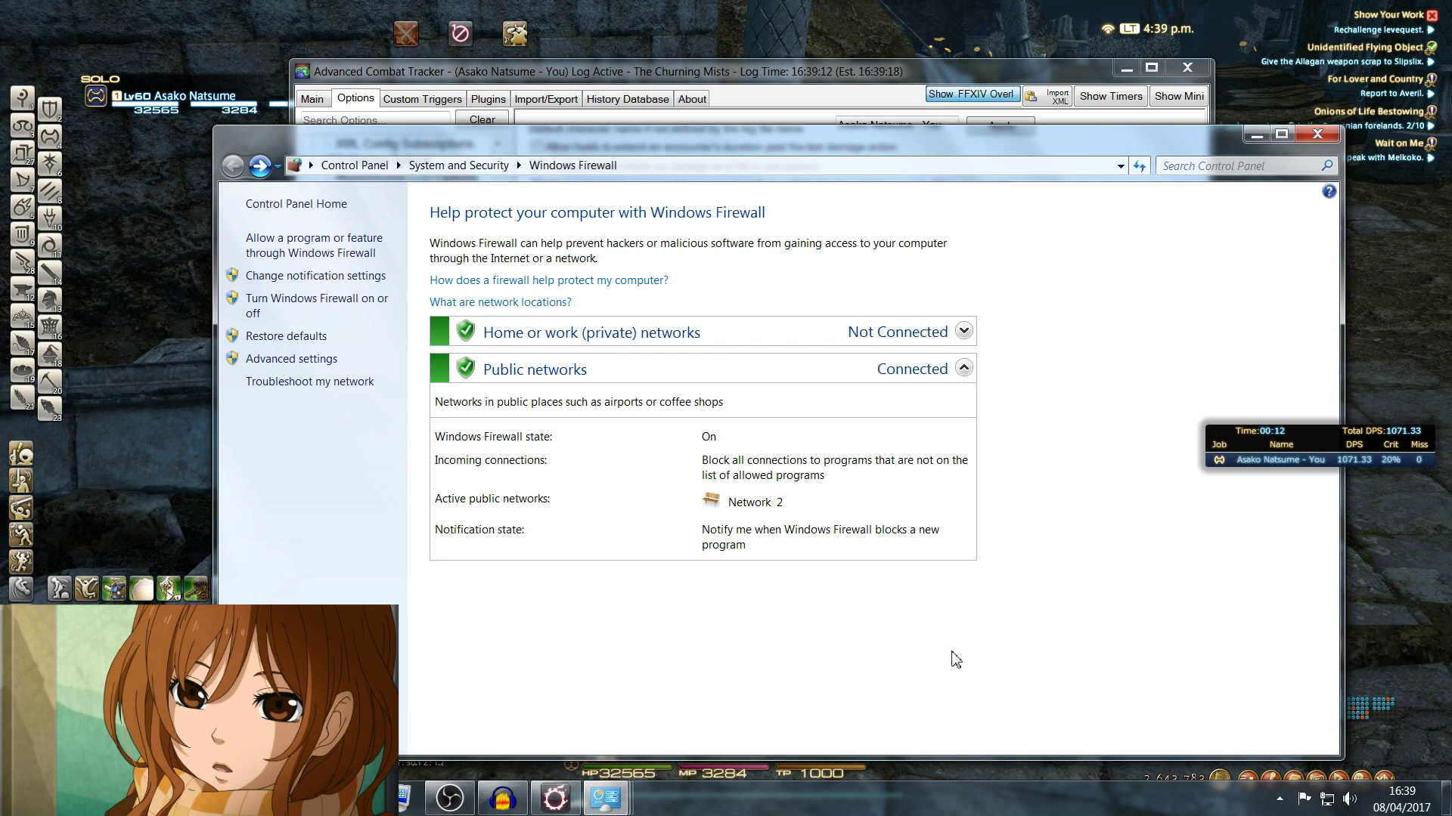
left_click(1256, 135)
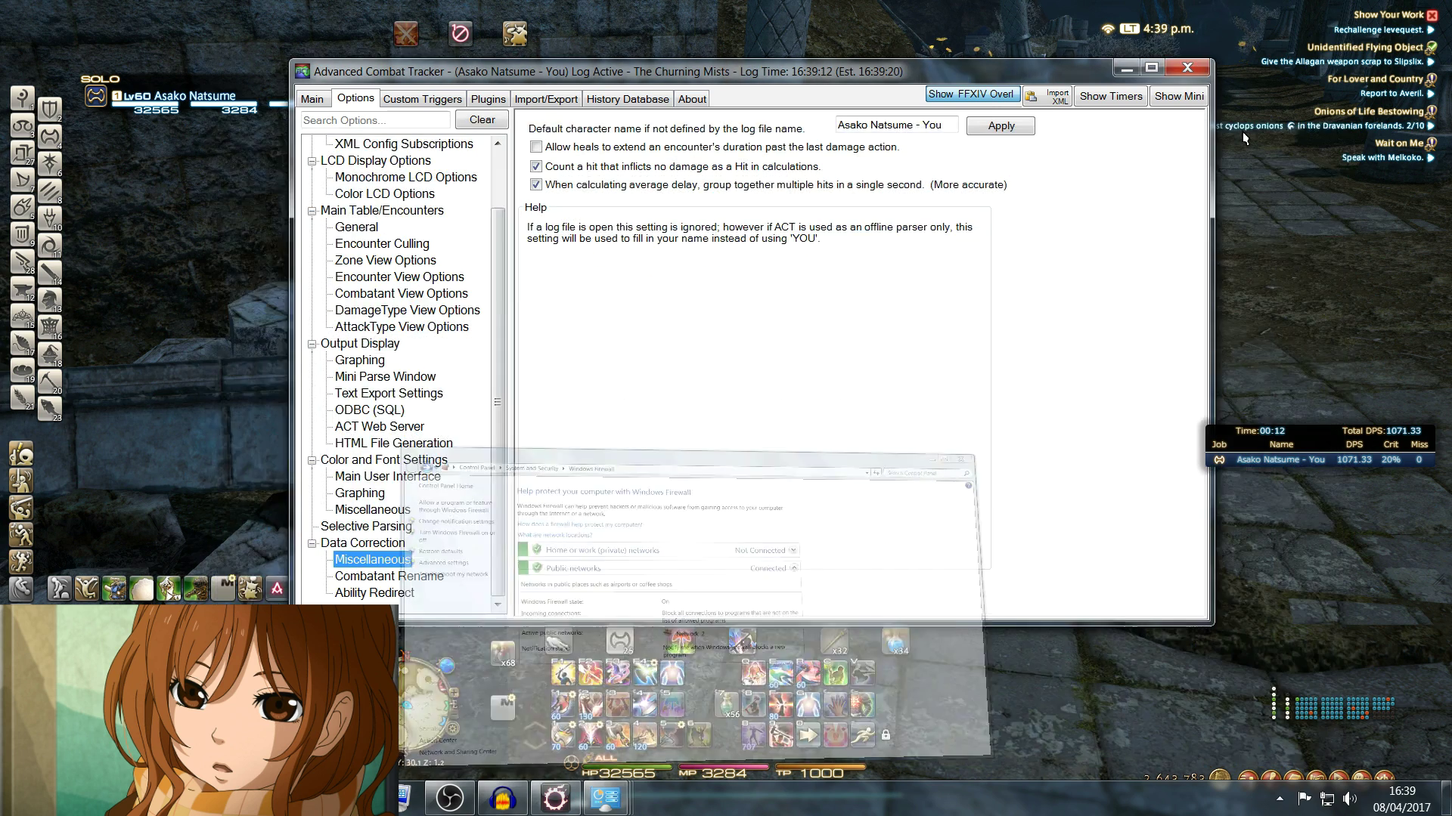
Minimize ACT and switch the character to the Deliverance stance
left_click(1126, 68)
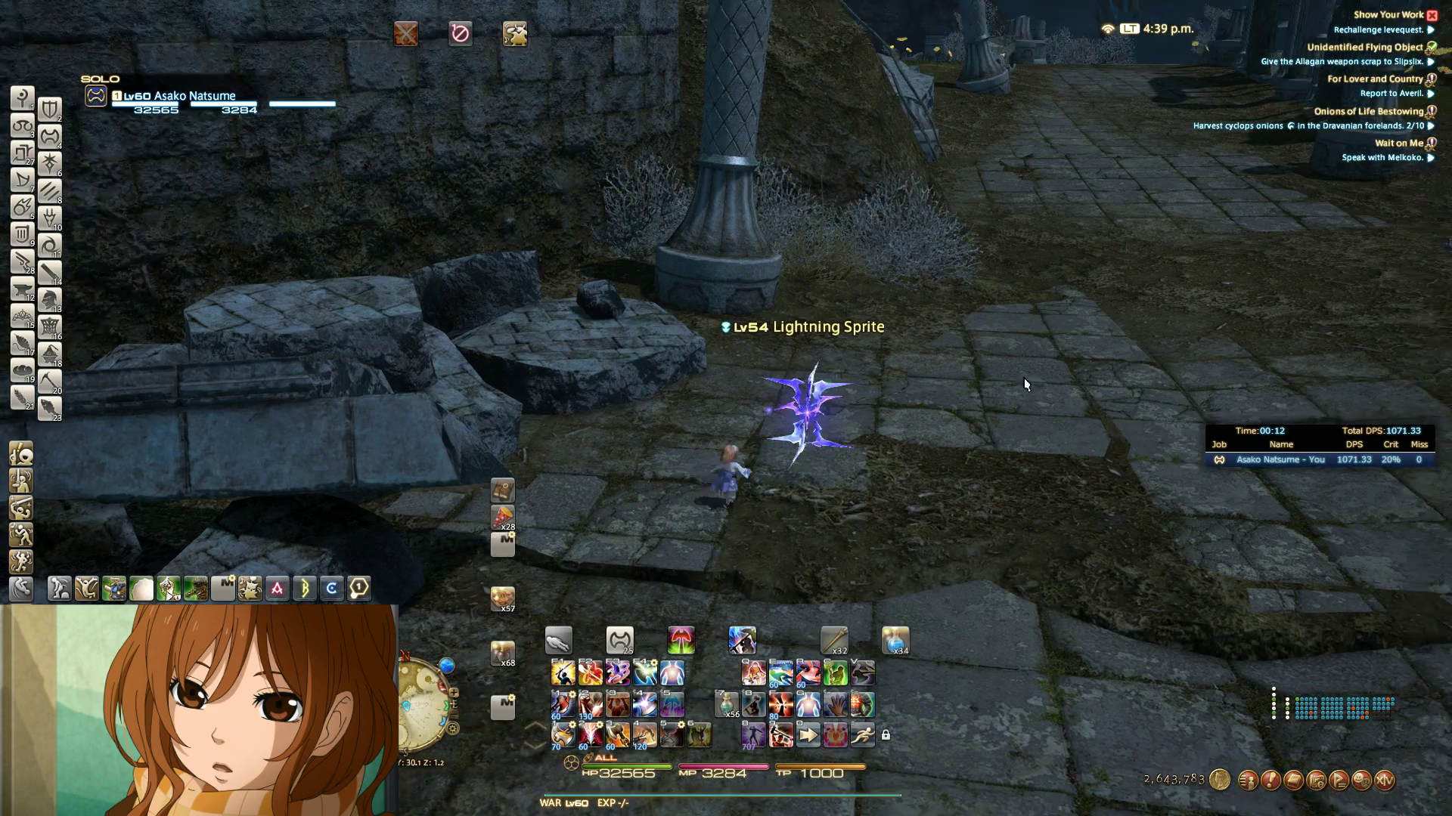
left_click_drag(1025, 383, 1022, 379)
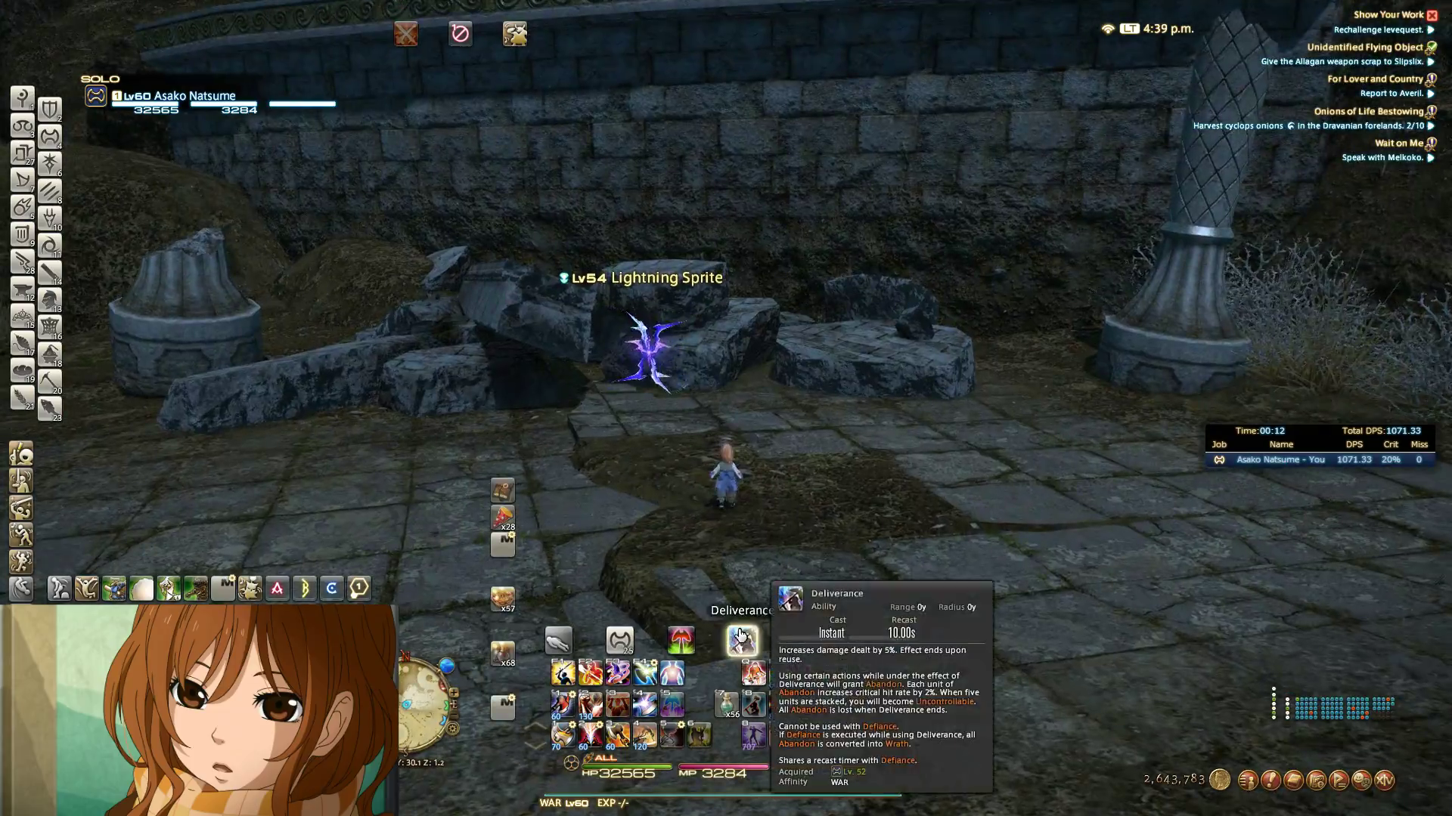
left_click(740, 637)
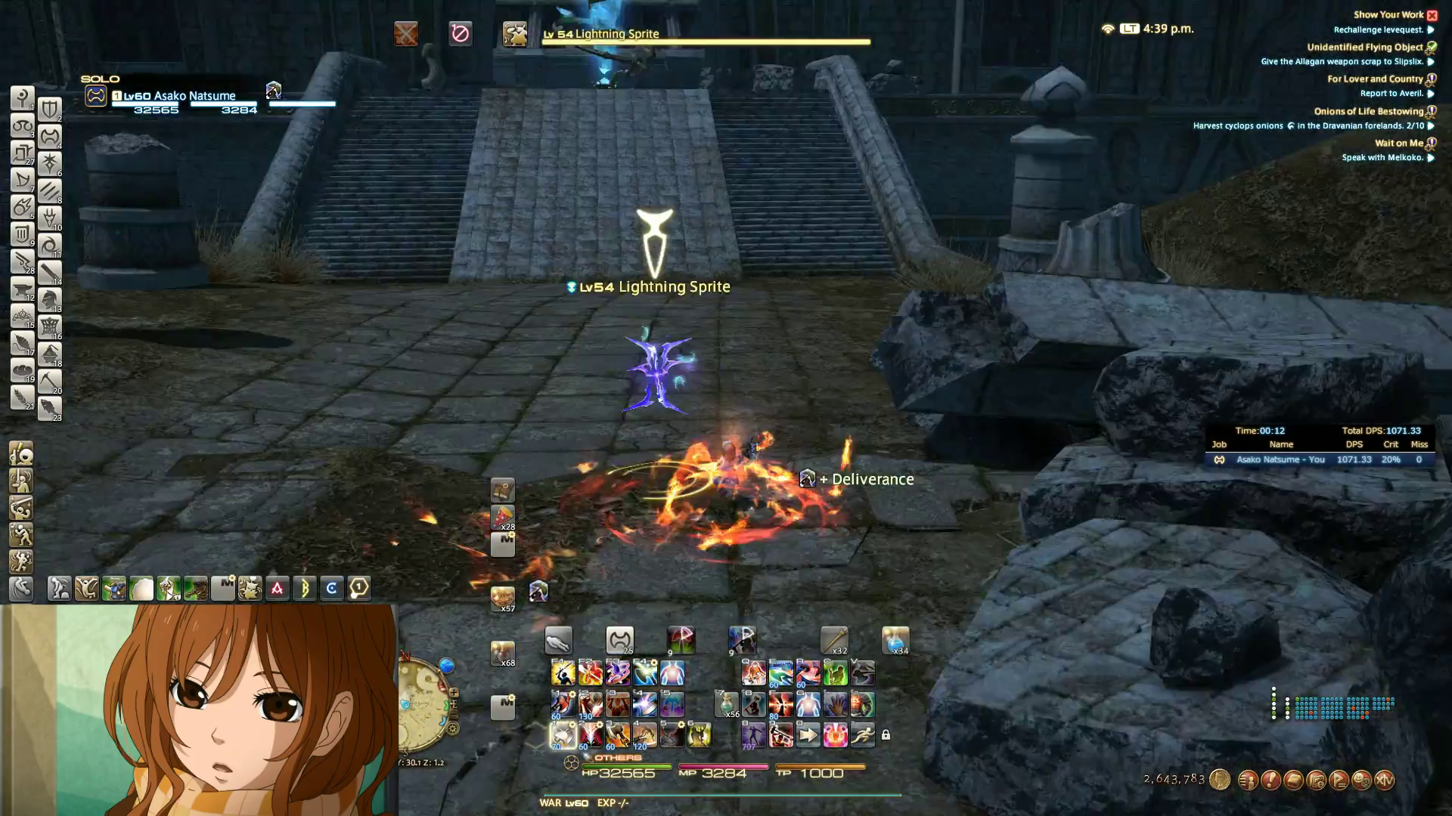
Kill the Lightning Sprite using Brutal Swing, Maim, Internal Release, Berserk, Storm's Eye and Bloodbath
key("1")
key("9")
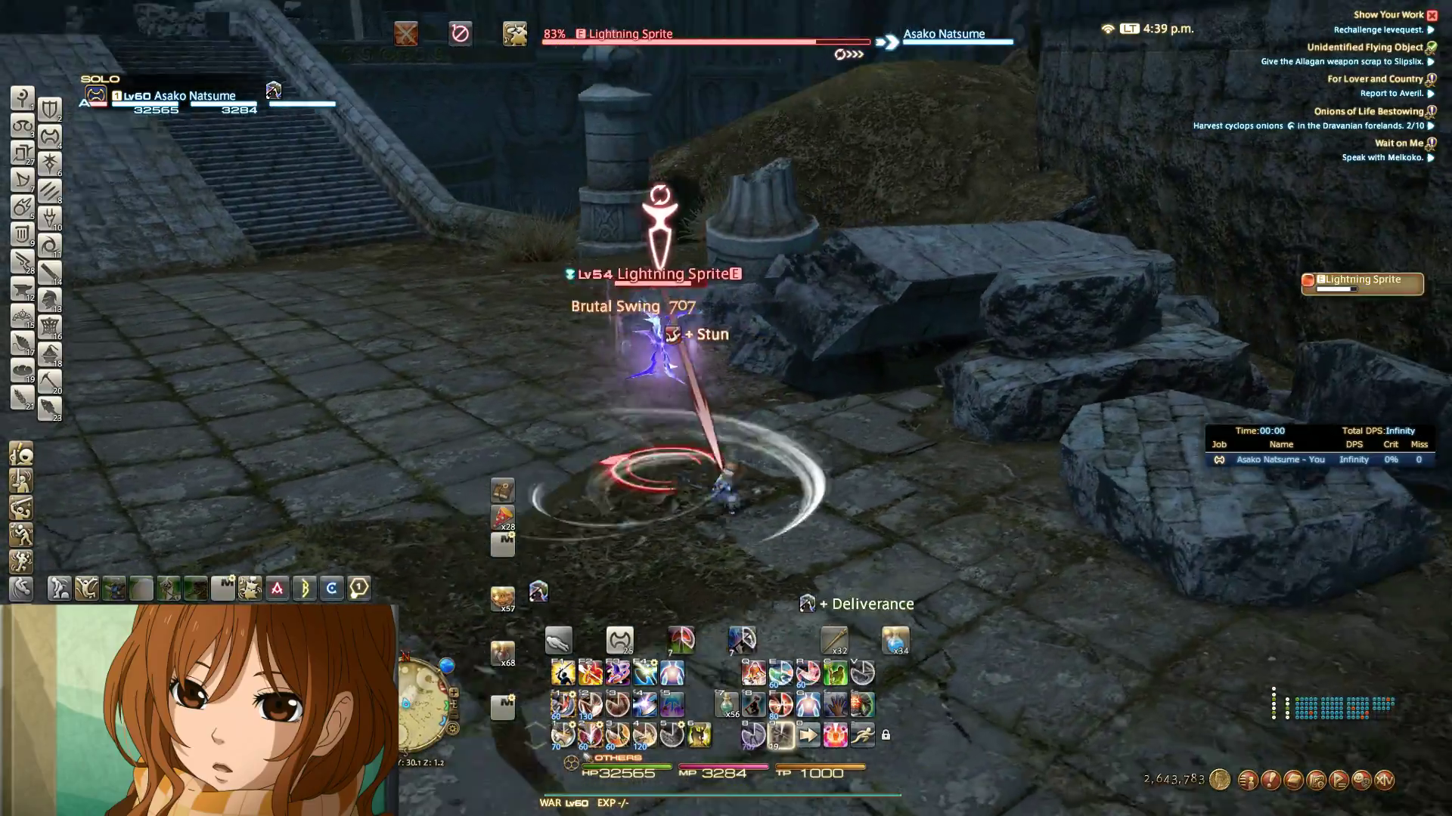
key("2")
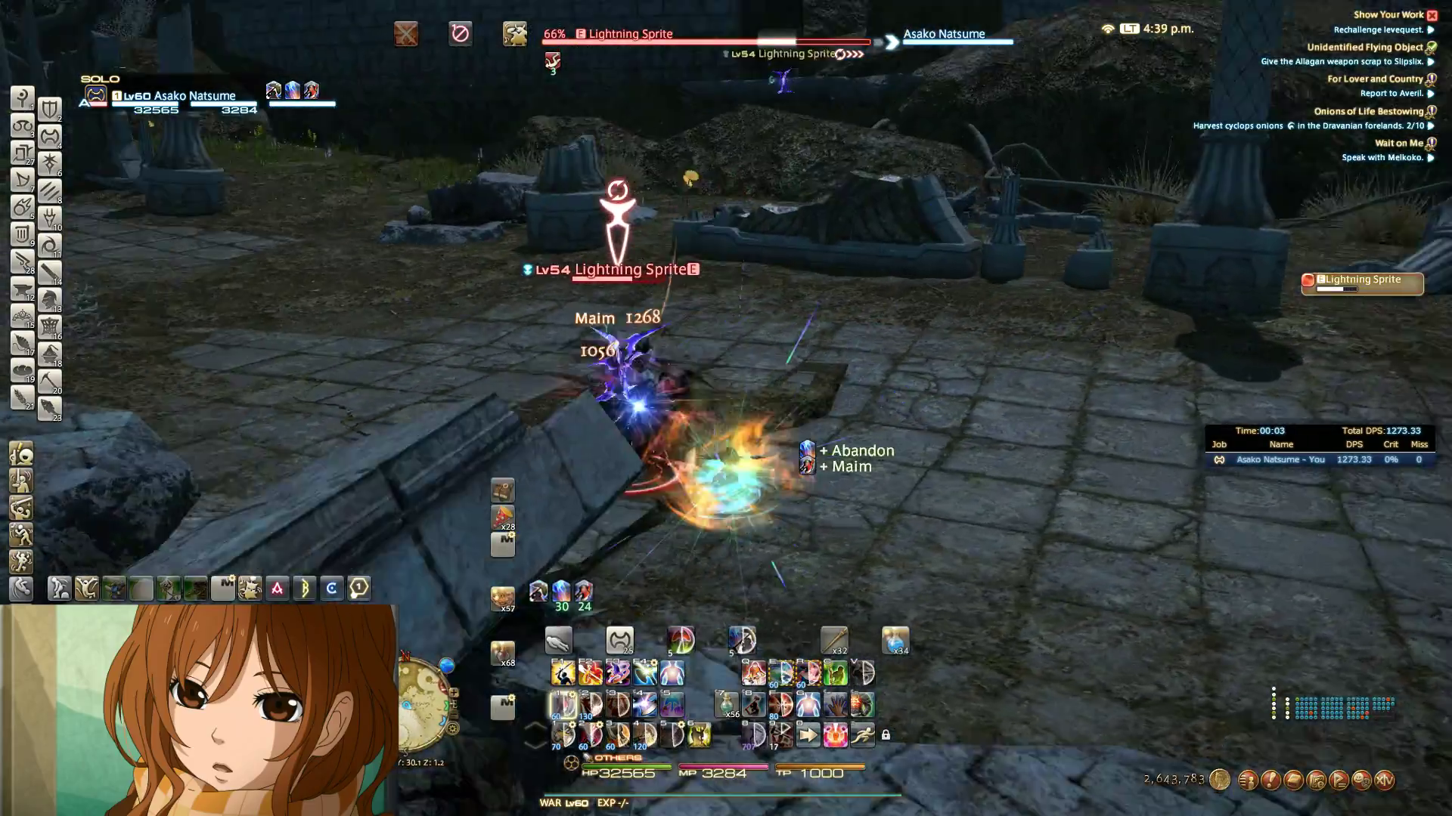
key("F1")
key("3")
key("F2")
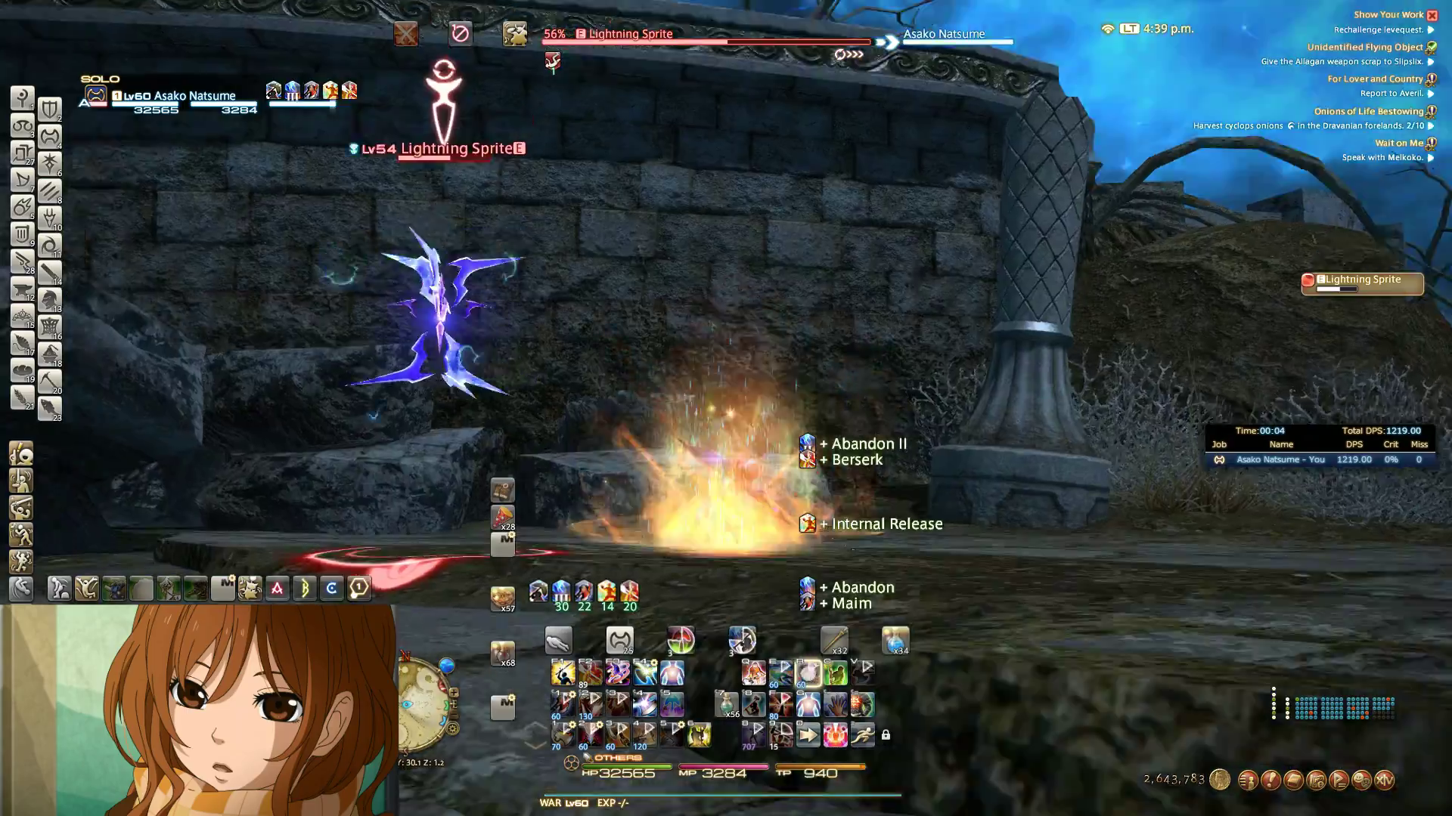
key("3")
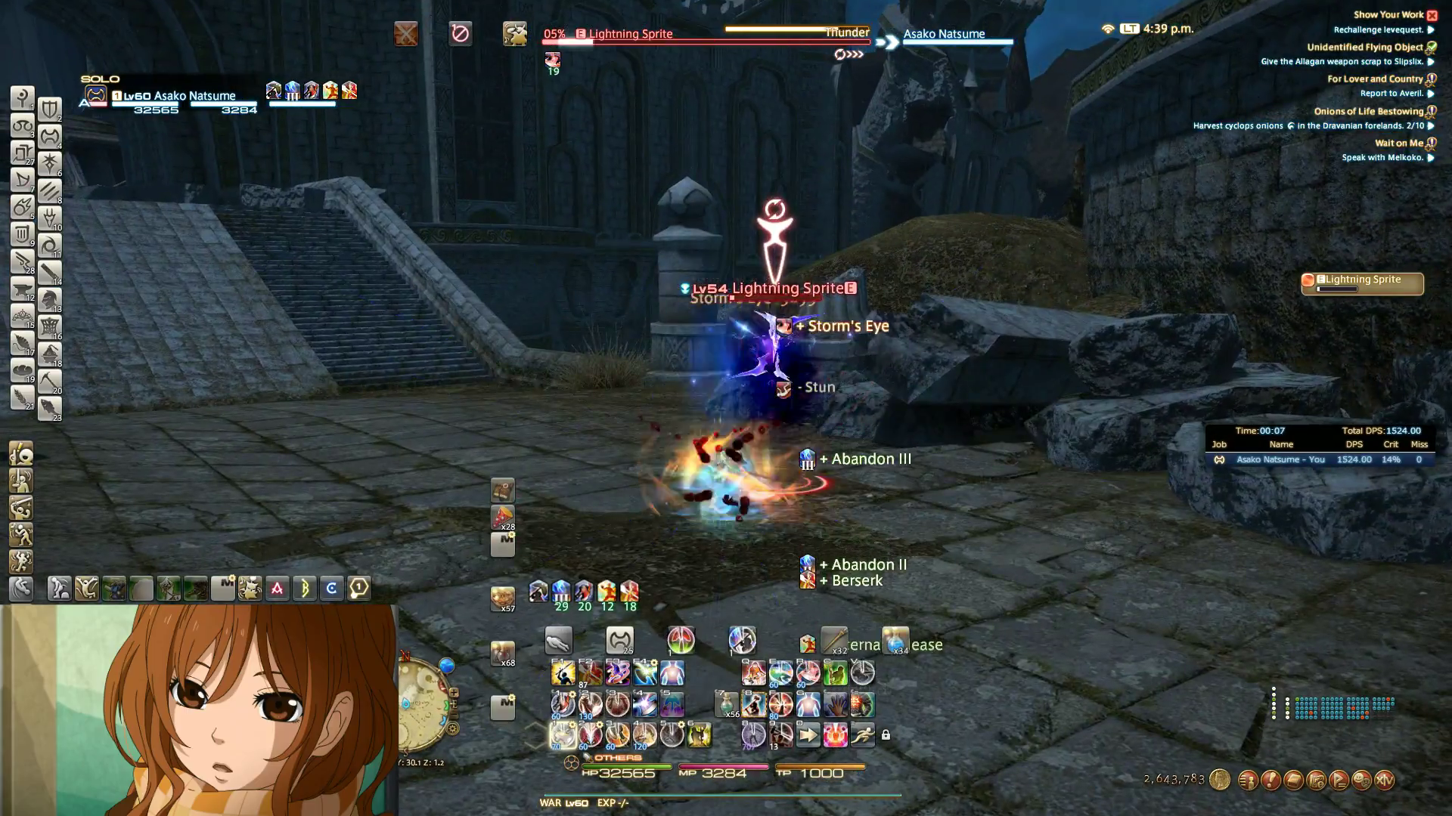
key("q")
key("1")
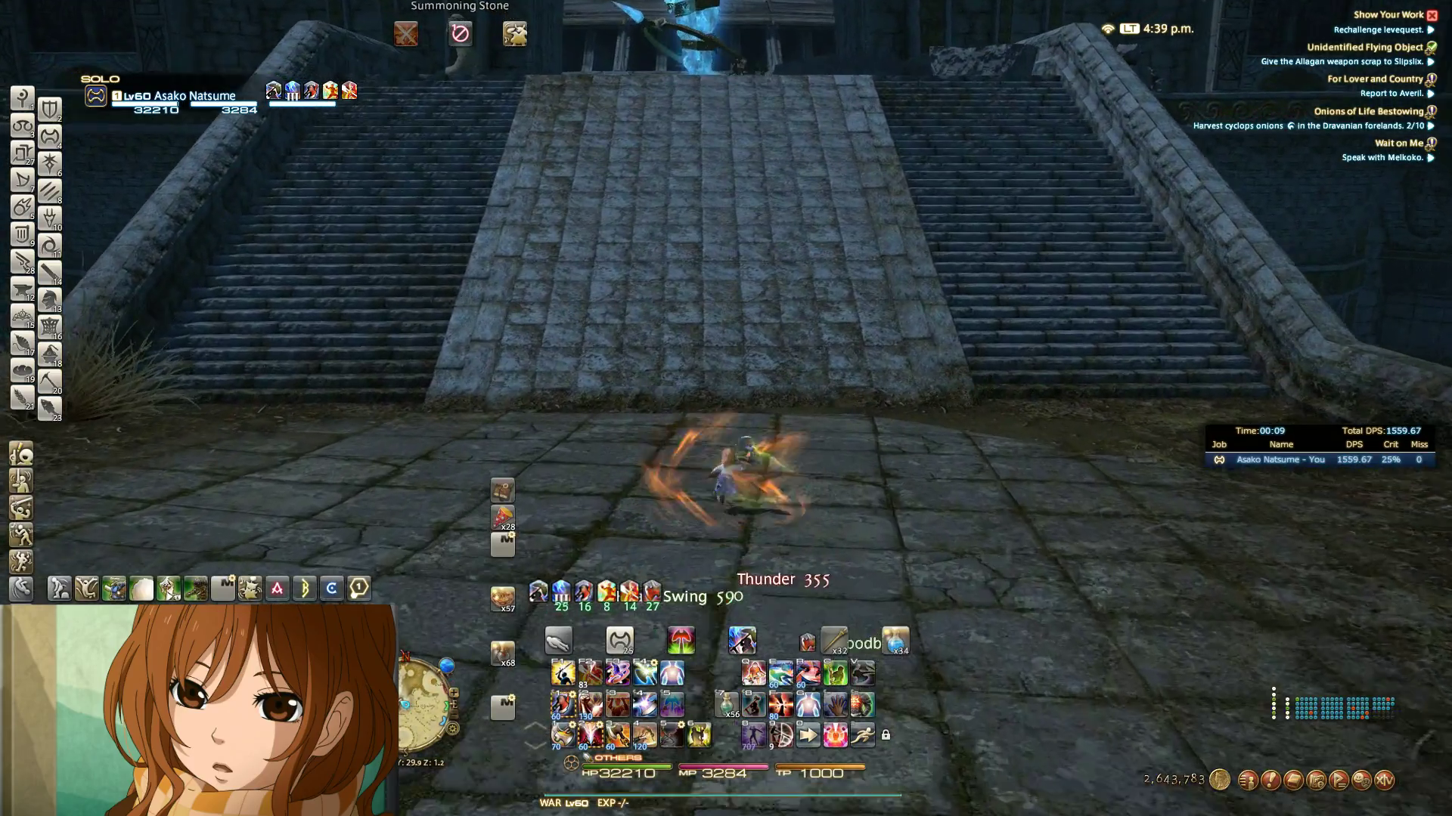
Walk the character up the ramp toward the Zenith crystal
key("w")
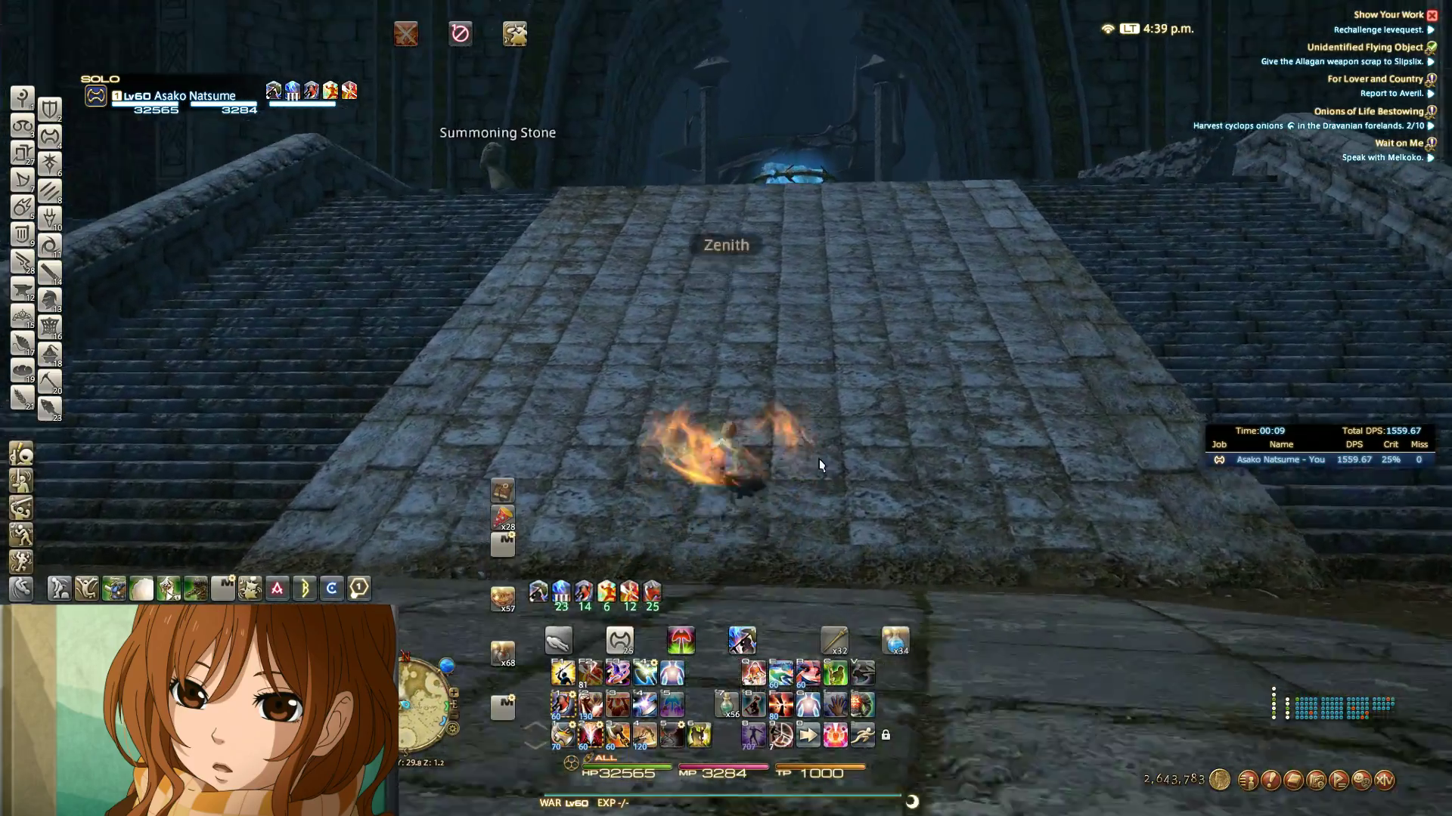
key("w")
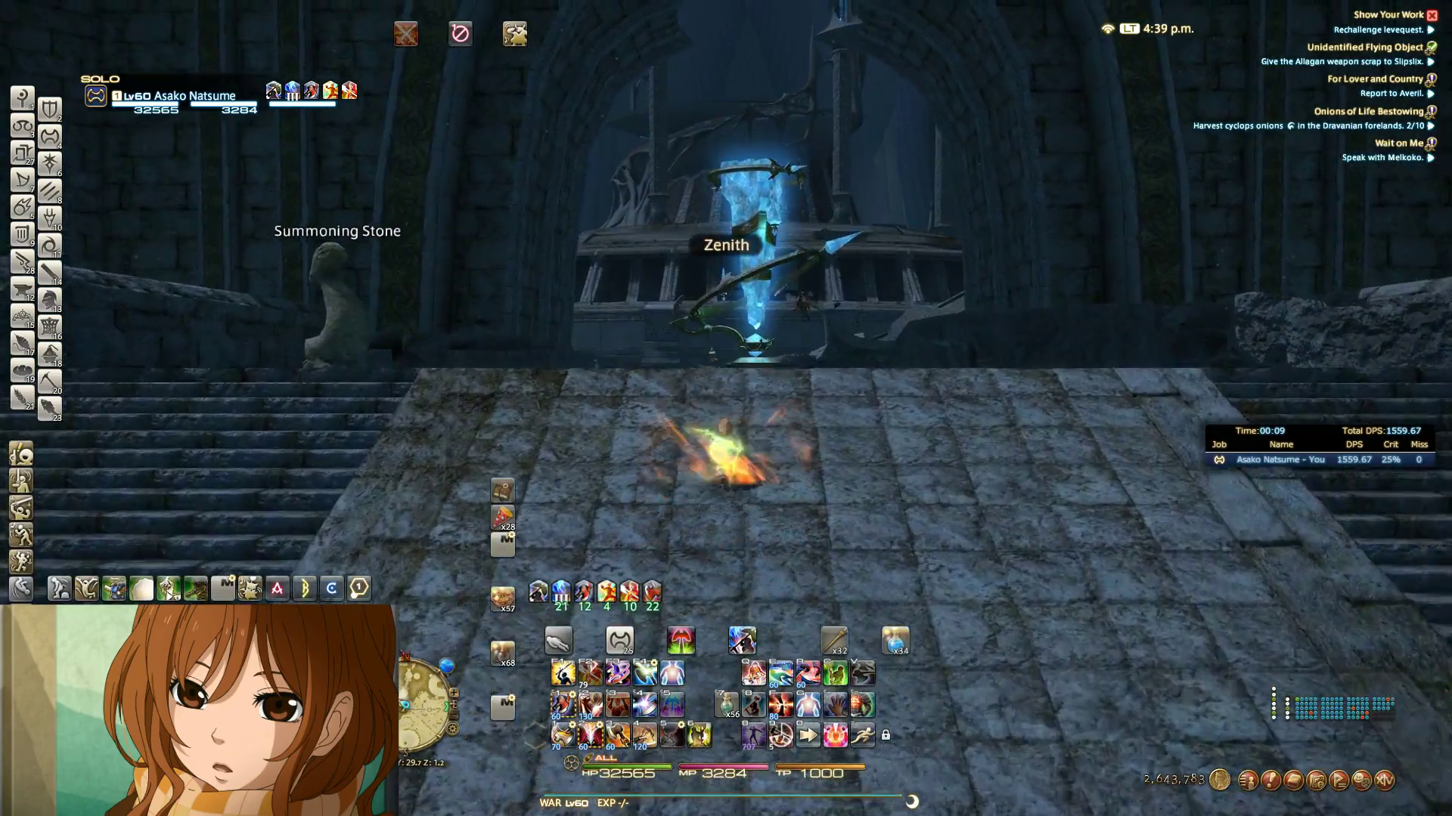
key("w")
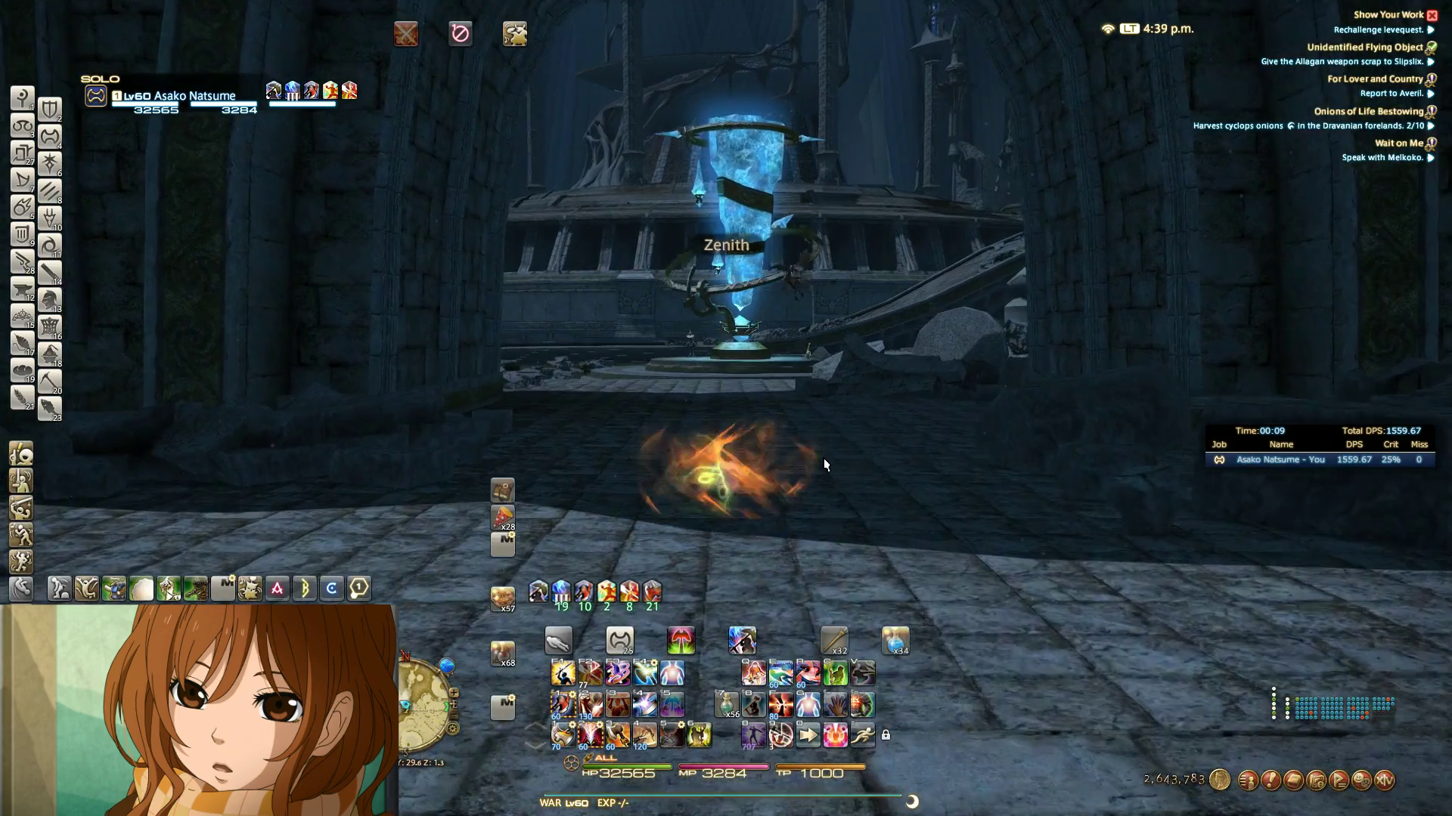
key("w")
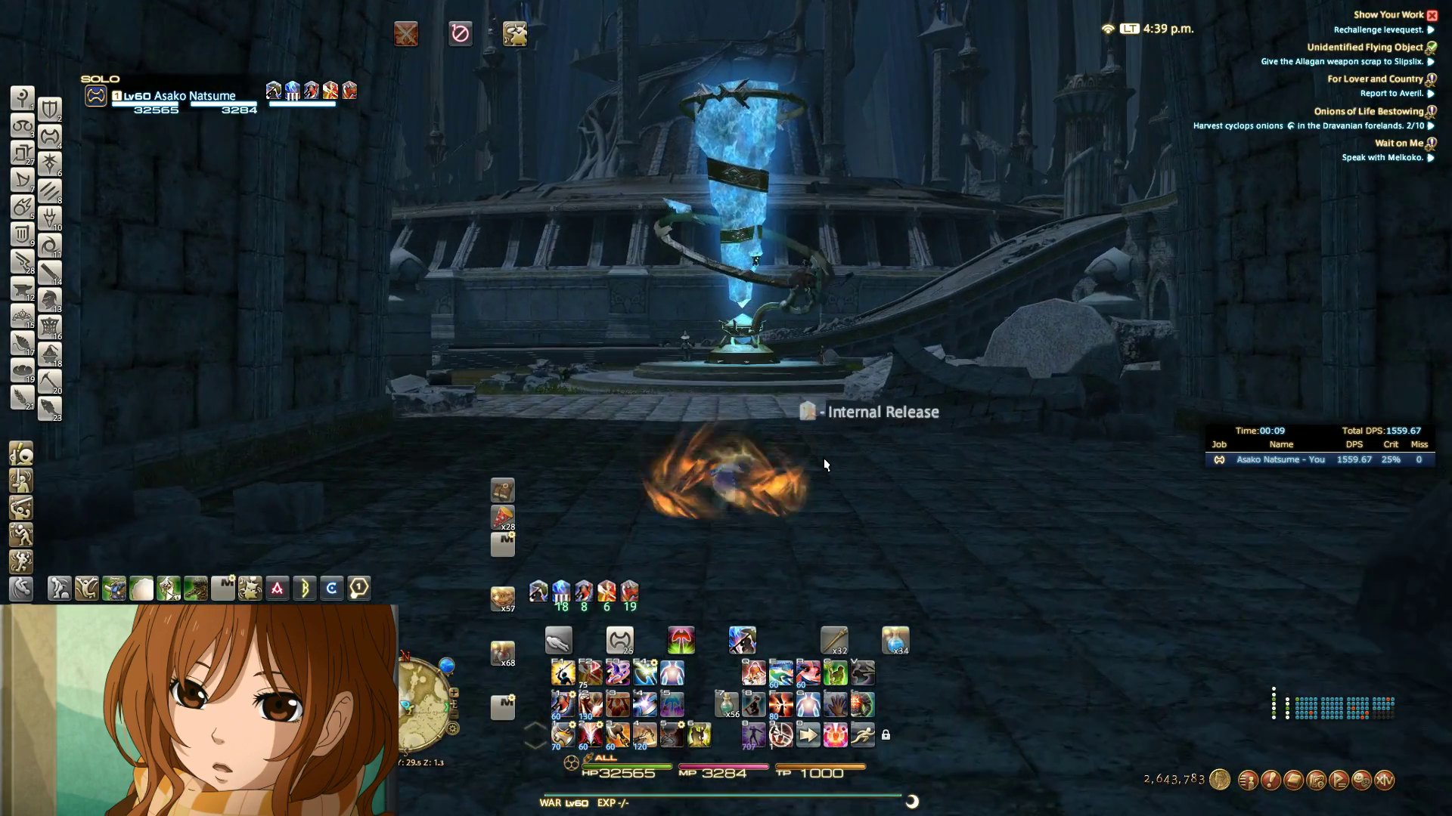
key("w")
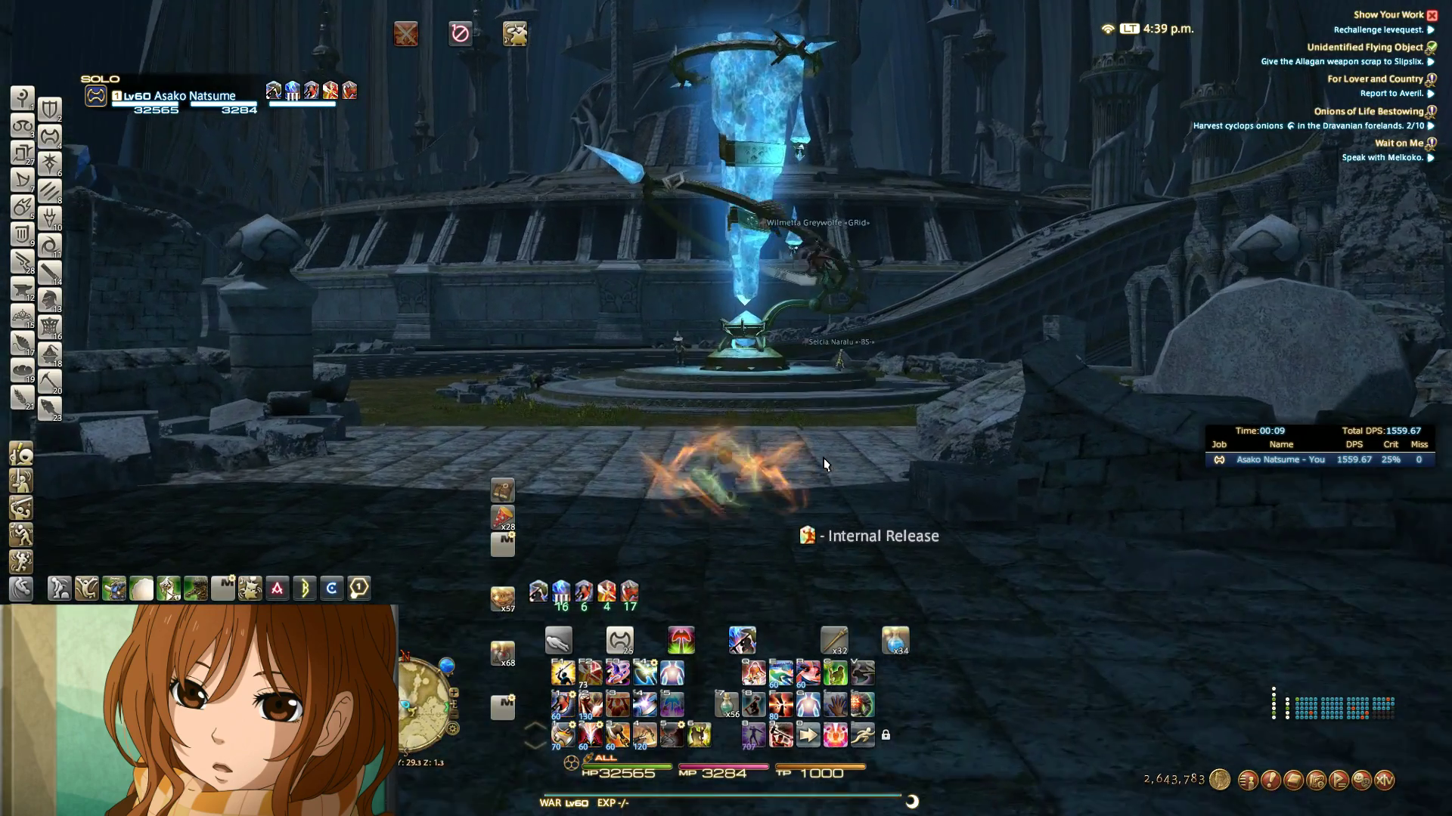